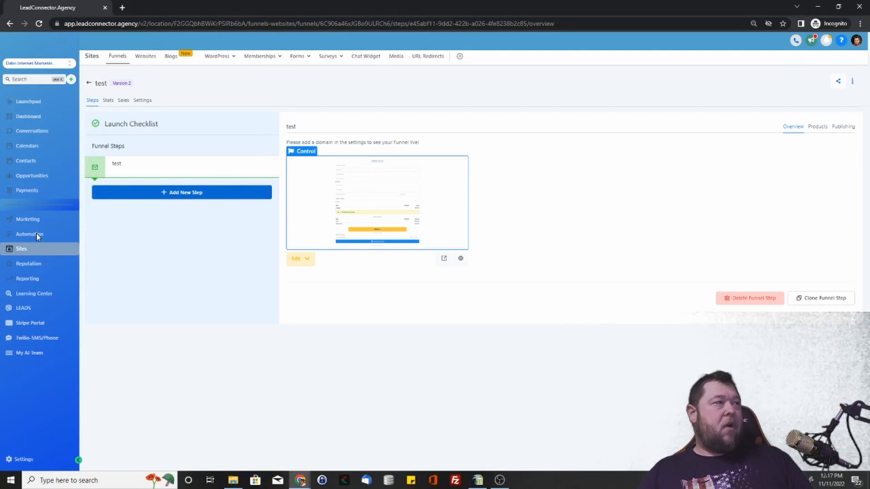
Step: Create a new automation workflow using the Start from scratch template
{"action": "left_click", "coordinate": [24, 237]}
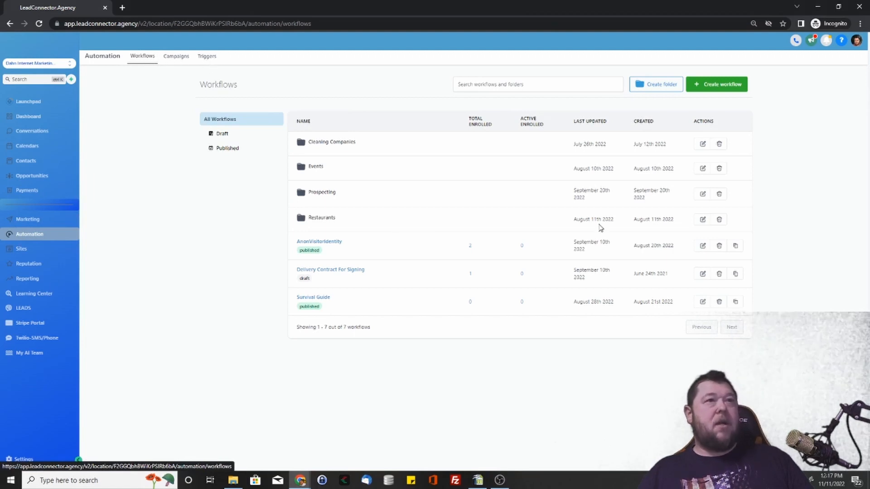
{"action": "left_click", "coordinate": [722, 84]}
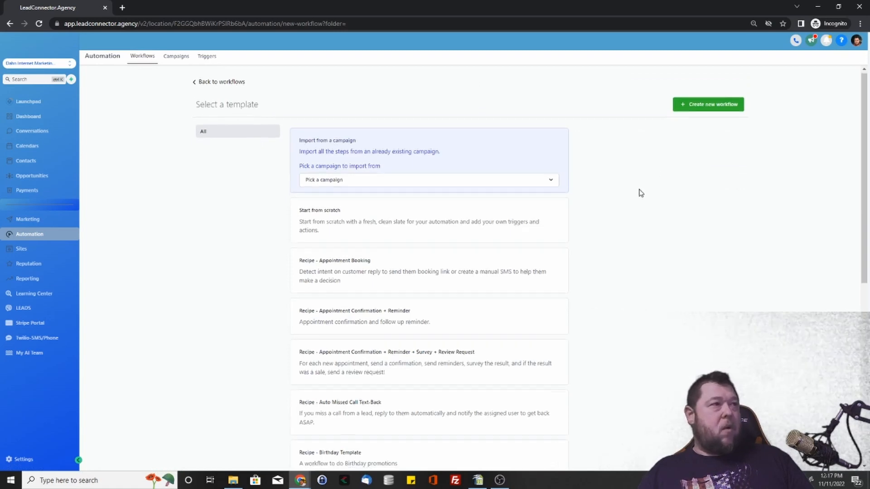
{"action": "scroll", "coordinate": [586, 249], "scroll_direction": "down", "scroll_amount": 8}
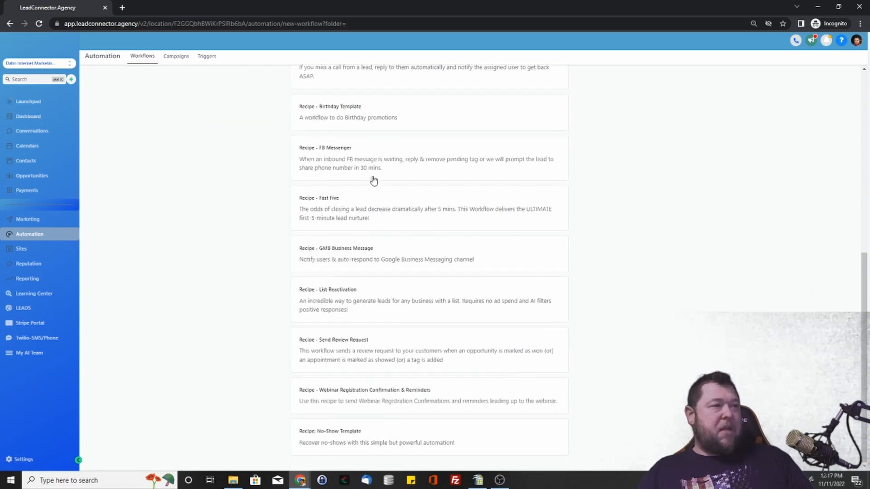
{"action": "scroll", "coordinate": [448, 235], "scroll_direction": "up", "scroll_amount": 4}
{"action": "scroll", "coordinate": [423, 272], "scroll_direction": "up", "scroll_amount": 4}
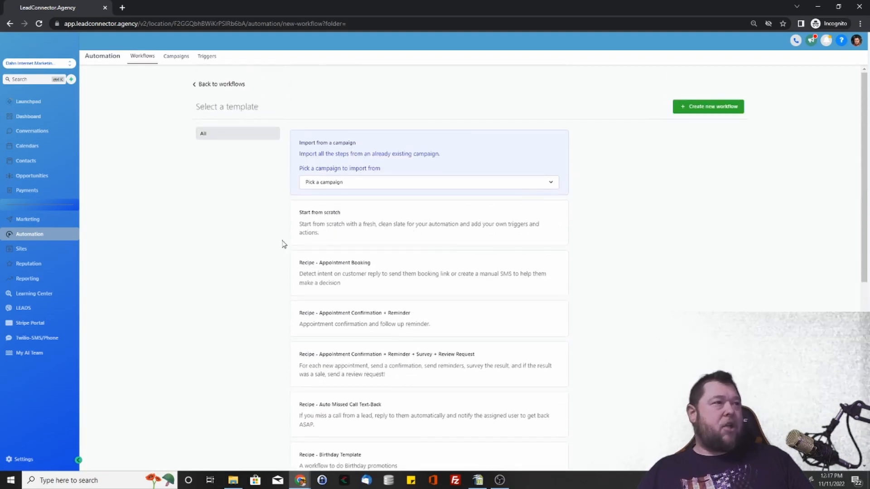
{"action": "left_click", "coordinate": [322, 226]}
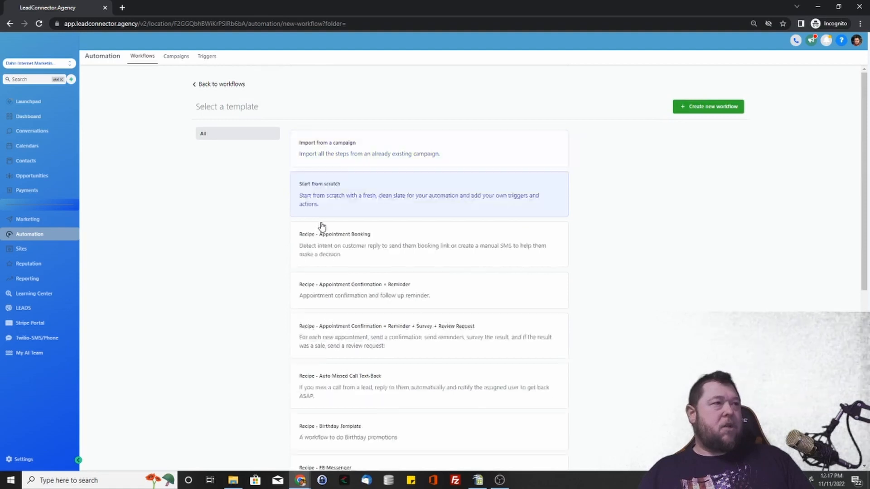
{"action": "left_click", "coordinate": [703, 109]}
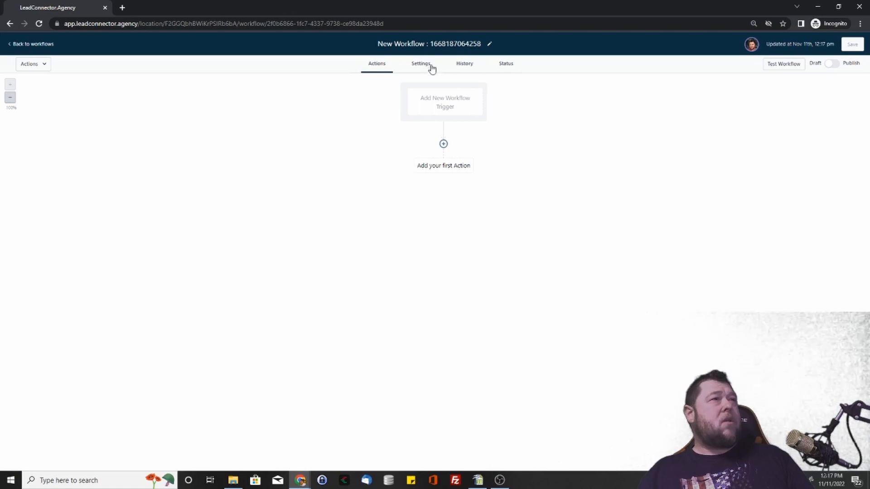
Step: Rename the new workflow as Test Product Purchase
{"action": "left_click", "coordinate": [431, 42]}
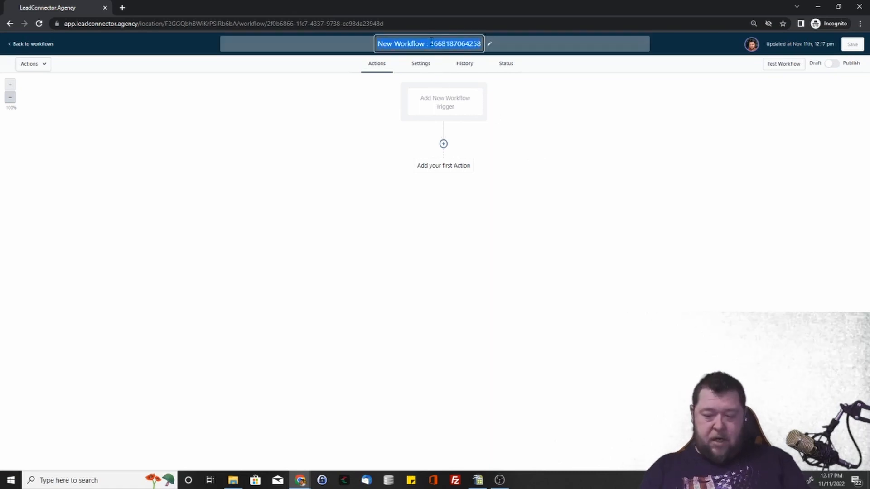
{"action": "type", "text": "Test Product Pu"}
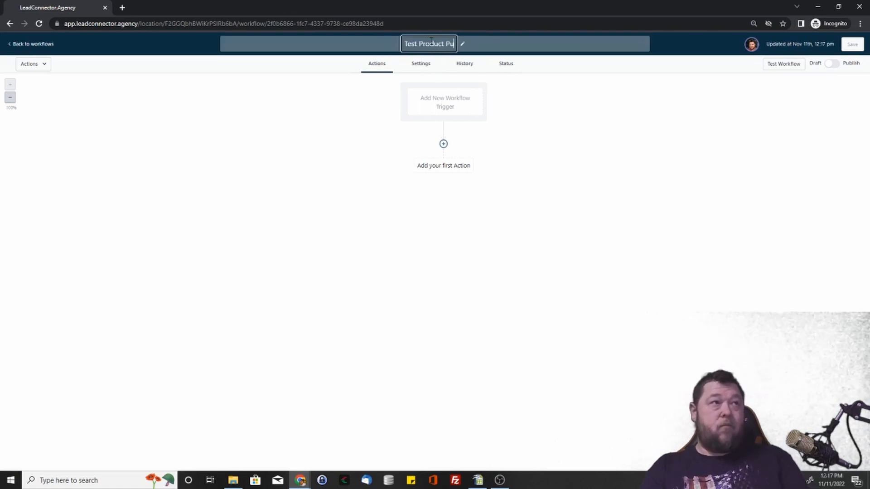
{"action": "type", "text": "rchase"}
{"action": "key", "text": "Return"}
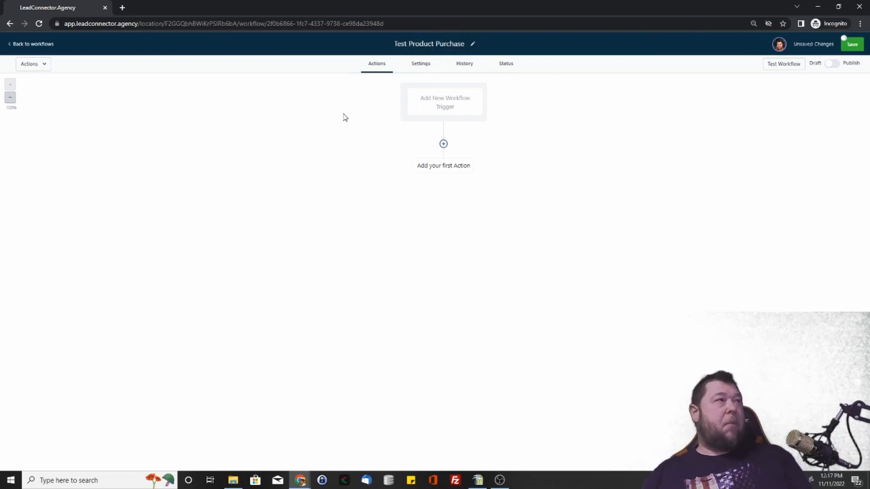
Step: Open the workflow's default settings and examine the Specific Time window options, returning the time window to Any Time
{"action": "left_click", "coordinate": [421, 66]}
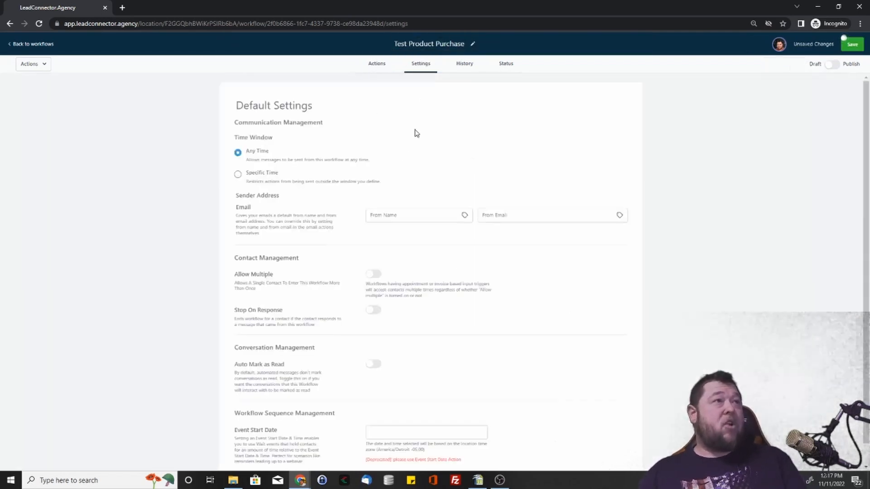
{"action": "scroll", "coordinate": [368, 154], "scroll_direction": "down", "scroll_amount": 1}
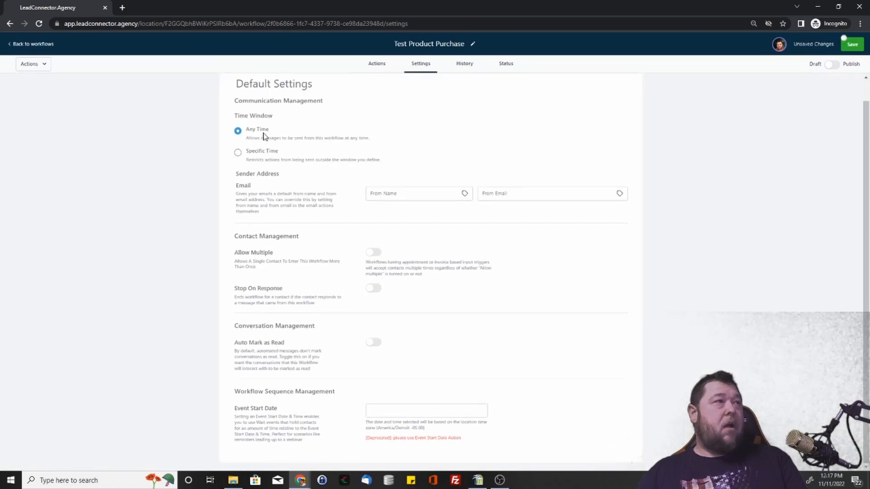
{"action": "left_click_drag", "start_coordinate": [240, 117], "coordinate": [376, 166]}
{"action": "left_click", "coordinate": [308, 160]}
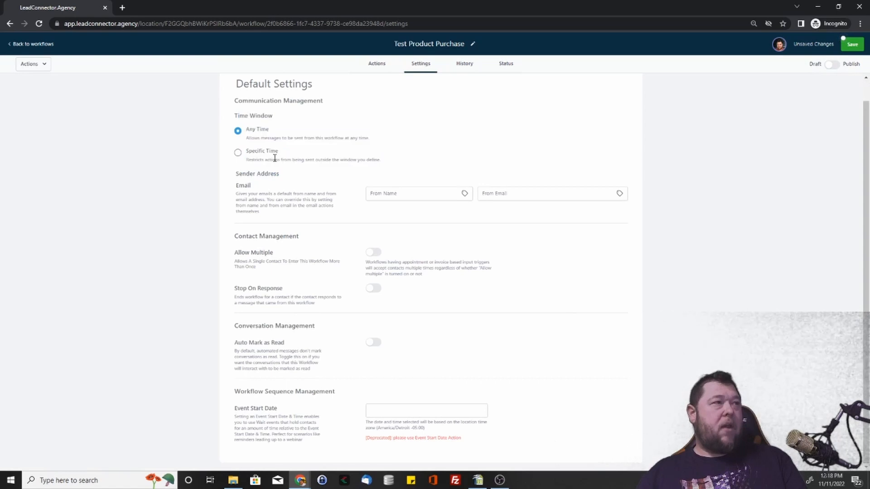
{"action": "left_click", "coordinate": [238, 152]}
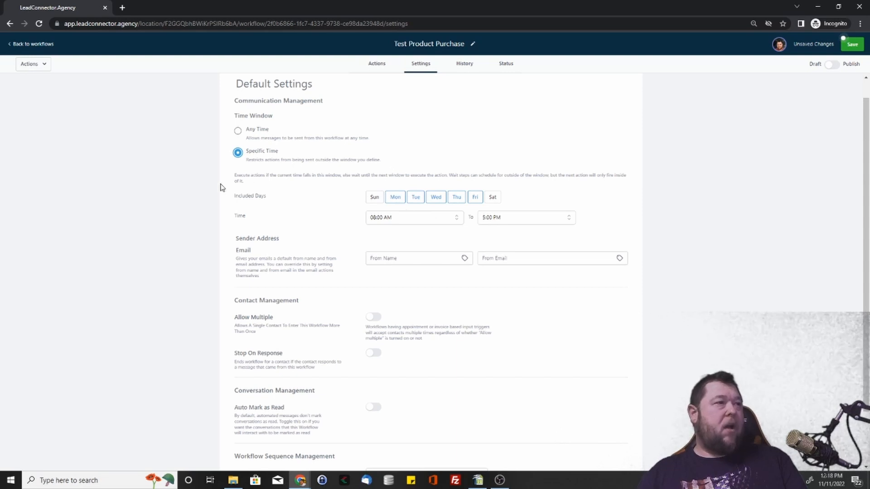
{"action": "left_click", "coordinate": [238, 132]}
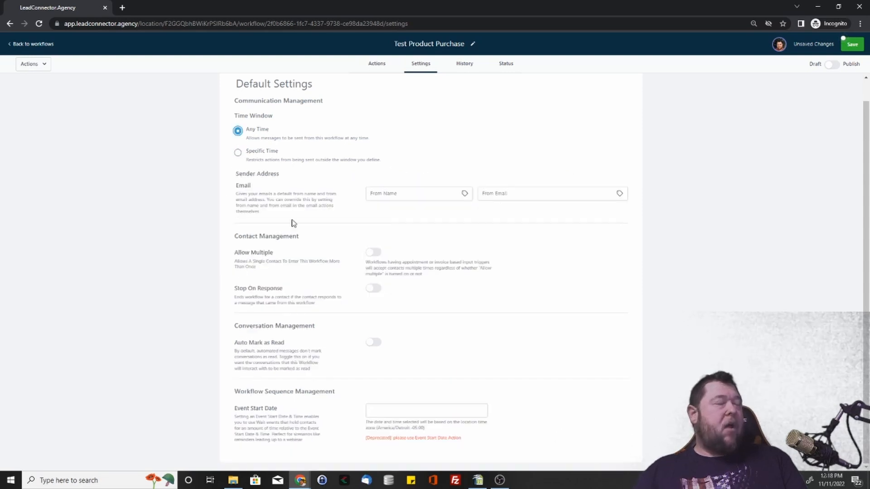
Step: Set the sender's From Name to the user's first name custom value, {{user.first_name}}
{"action": "left_click", "coordinate": [411, 195]}
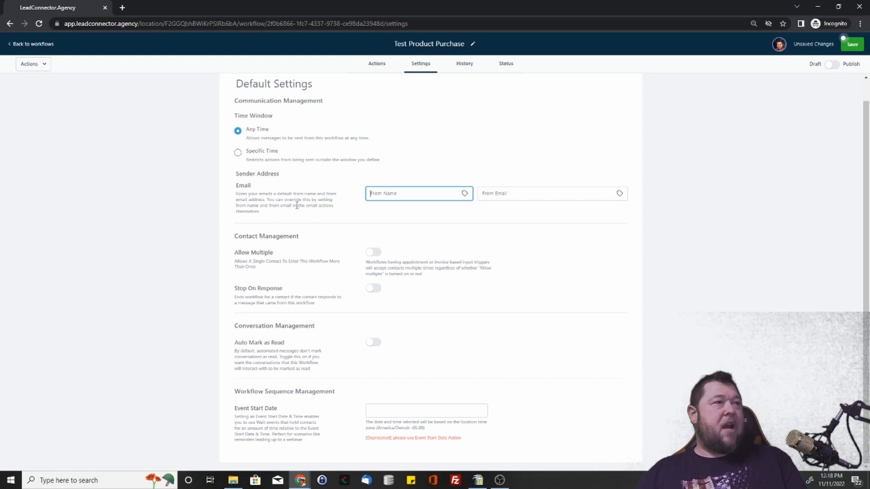
{"action": "left_click", "coordinate": [464, 194]}
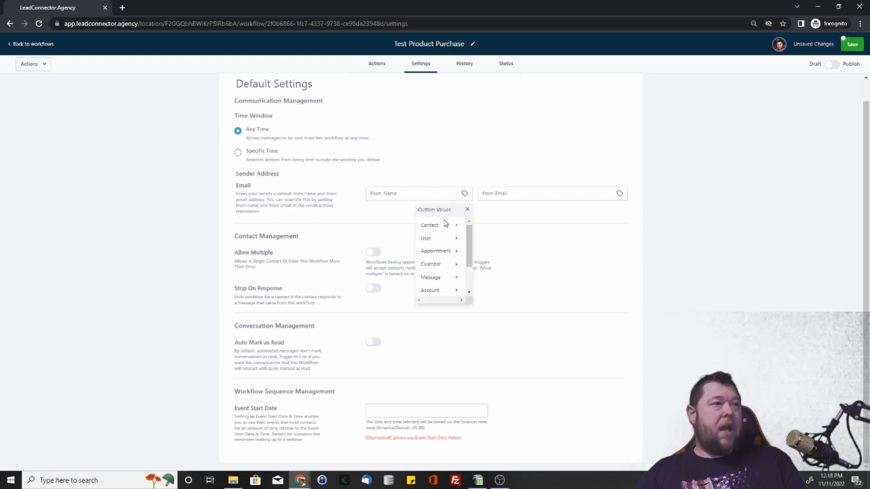
{"action": "left_click", "coordinate": [457, 239]}
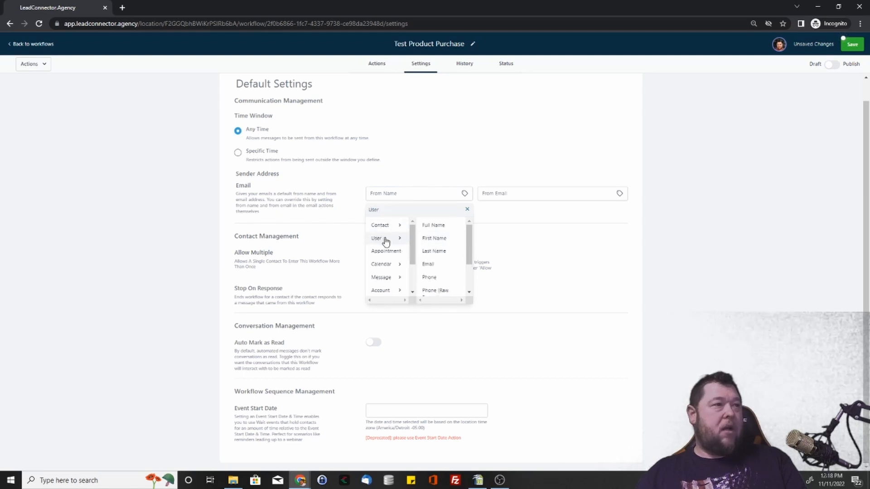
{"action": "left_click", "coordinate": [443, 239]}
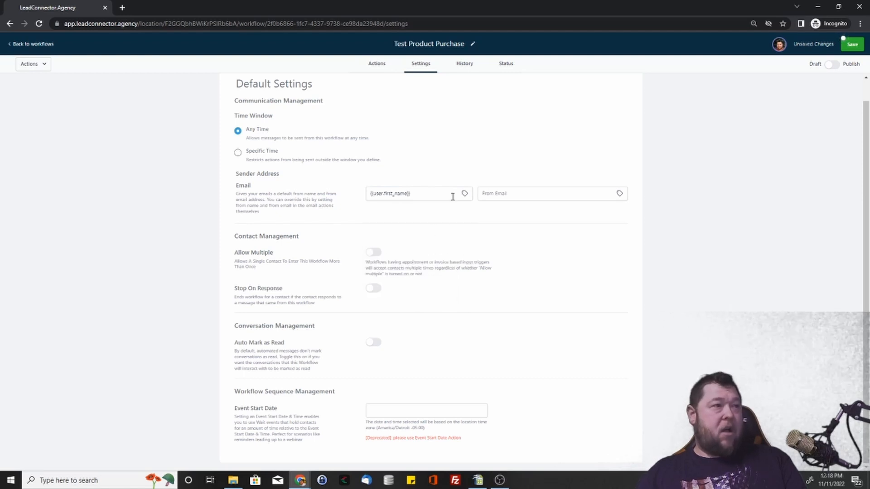
{"action": "triple_click", "coordinate": [412, 193]}
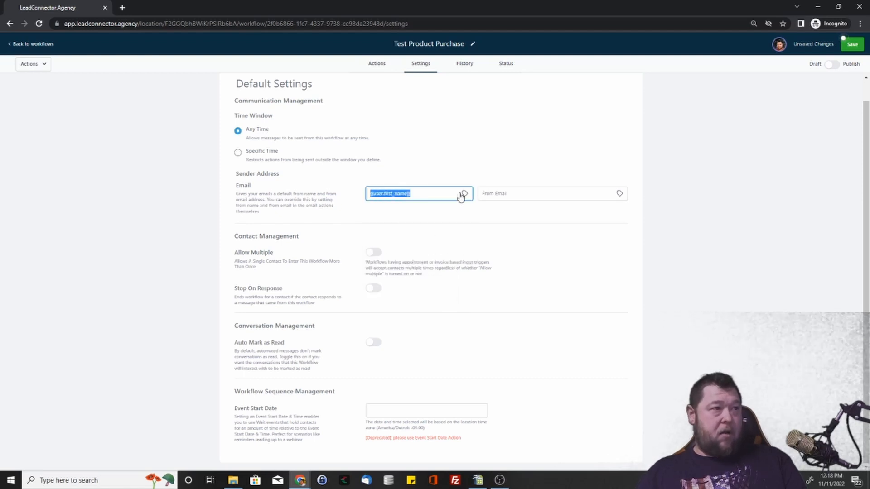
Step: Set the sender's From Email to the user's email custom value, {{user.email}}
{"action": "left_click", "coordinate": [545, 194]}
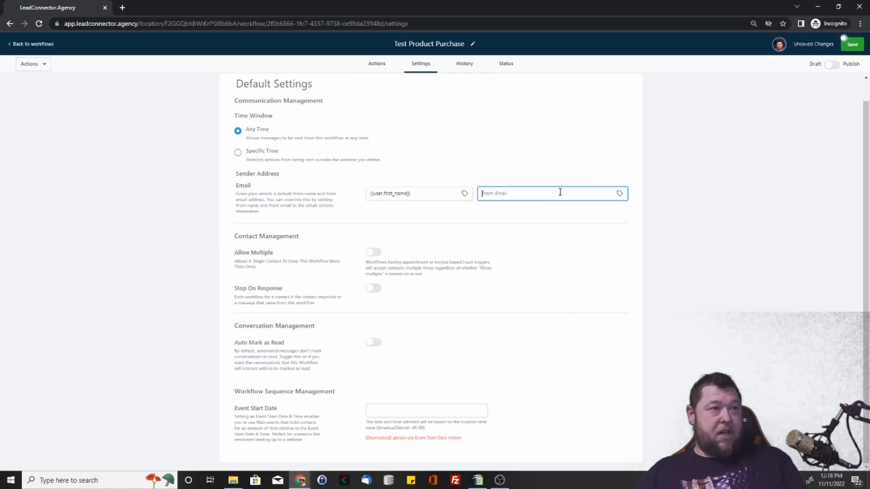
{"action": "left_click", "coordinate": [621, 194]}
{"action": "left_click", "coordinate": [611, 238]}
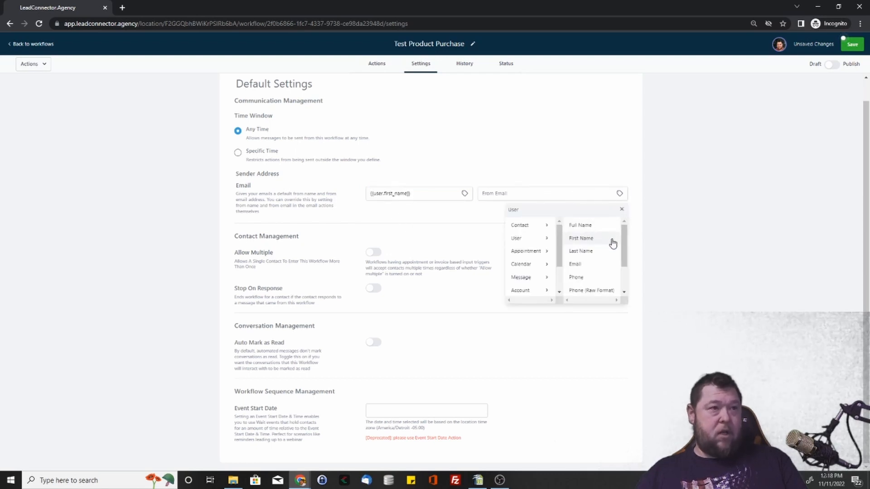
{"action": "left_click", "coordinate": [595, 267]}
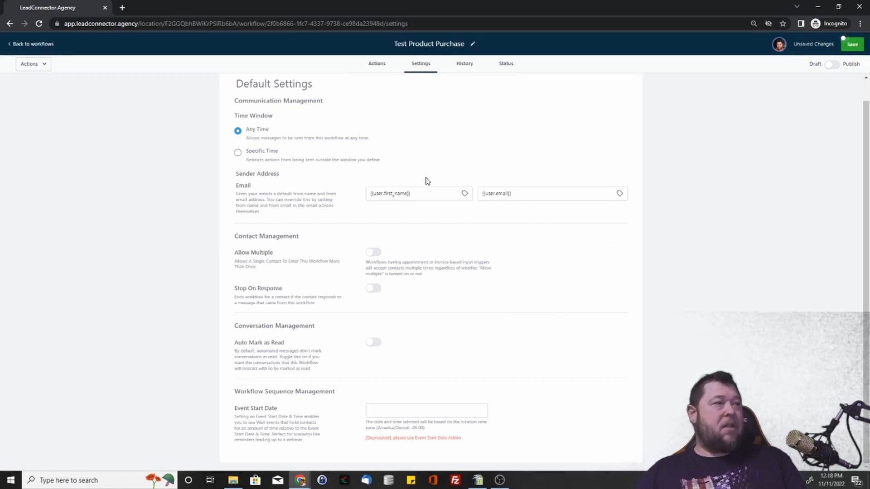
{"action": "left_click", "coordinate": [464, 193]}
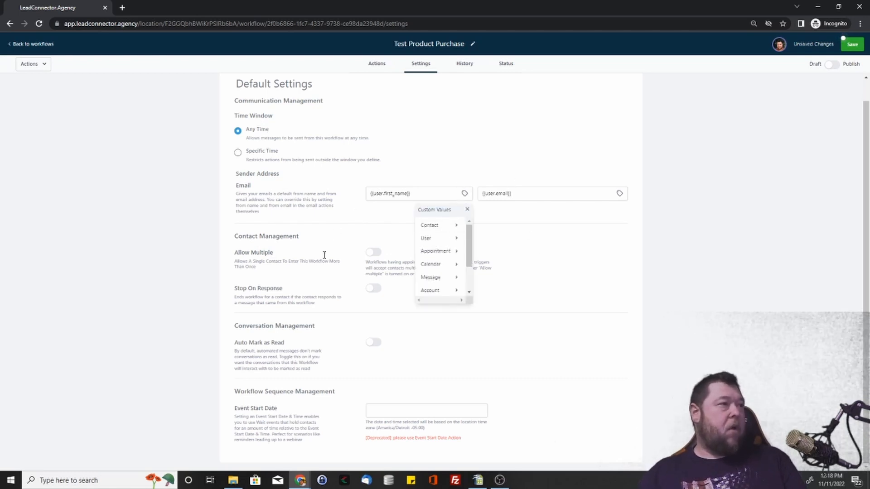
{"action": "left_click", "coordinate": [467, 209]}
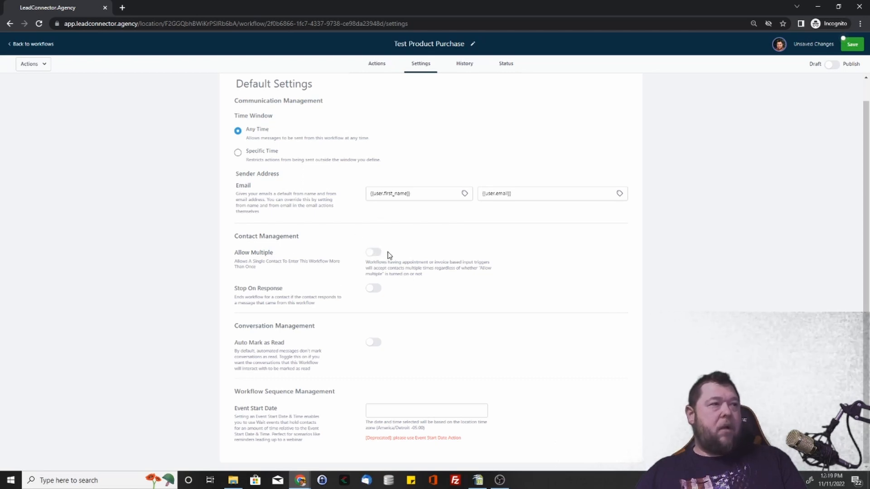
Step: Turn on Allow Multiple so a single contact can enter the workflow more than once
{"action": "left_click", "coordinate": [374, 253]}
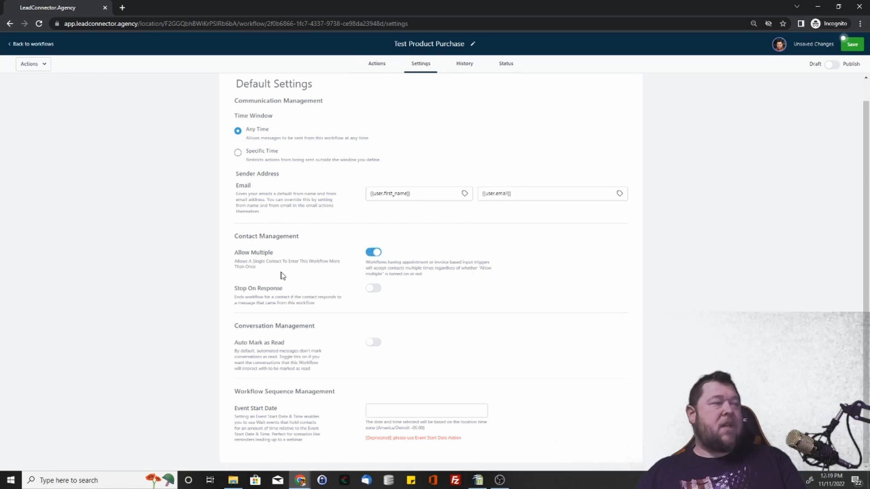
{"action": "left_click_drag", "start_coordinate": [265, 297], "coordinate": [306, 313]}
{"action": "left_click", "coordinate": [289, 312]}
{"action": "left_click", "coordinate": [305, 304]}
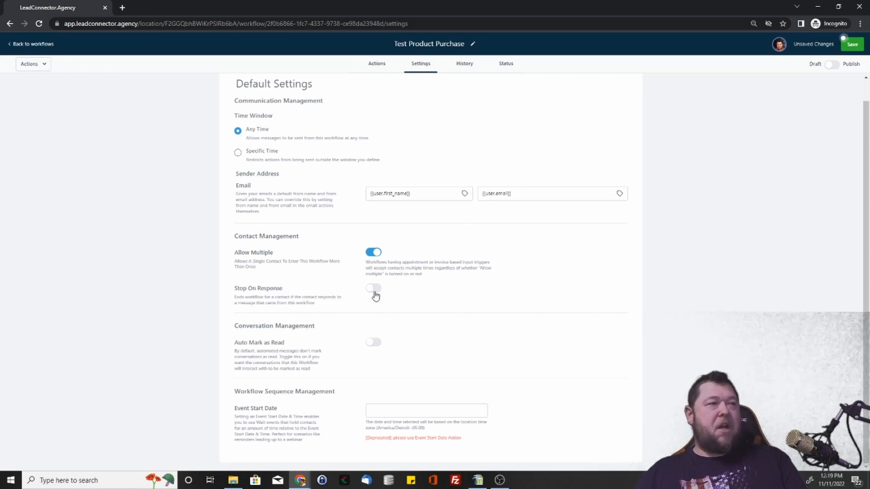
Step: Switch the Stop On Response contact setting on and back off
{"action": "left_click", "coordinate": [373, 288]}
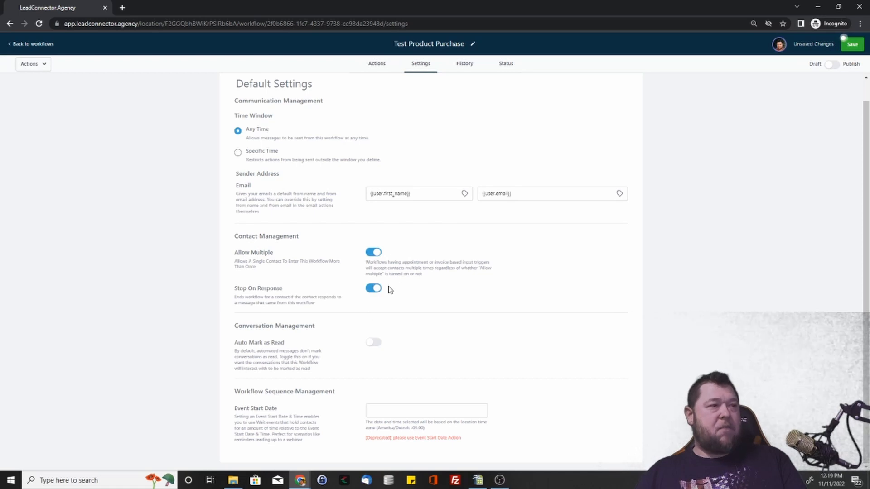
{"action": "left_click_drag", "start_coordinate": [374, 290], "coordinate": [270, 296]}
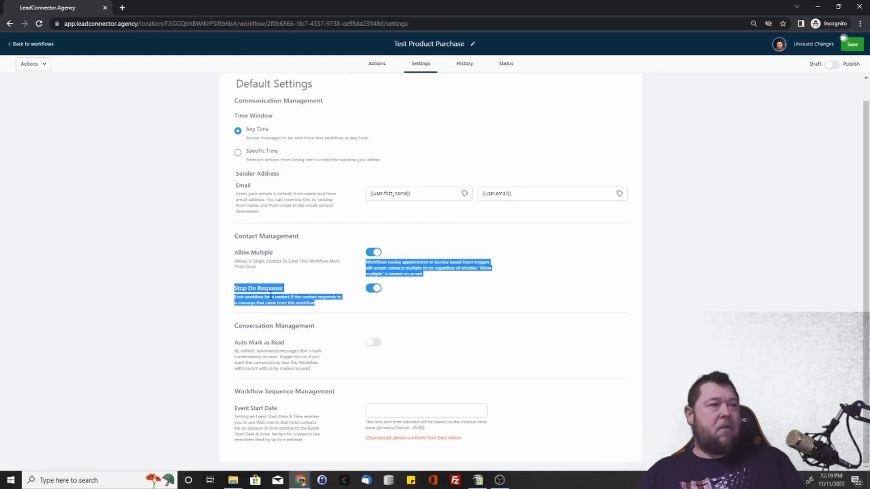
{"action": "left_click", "coordinate": [374, 290]}
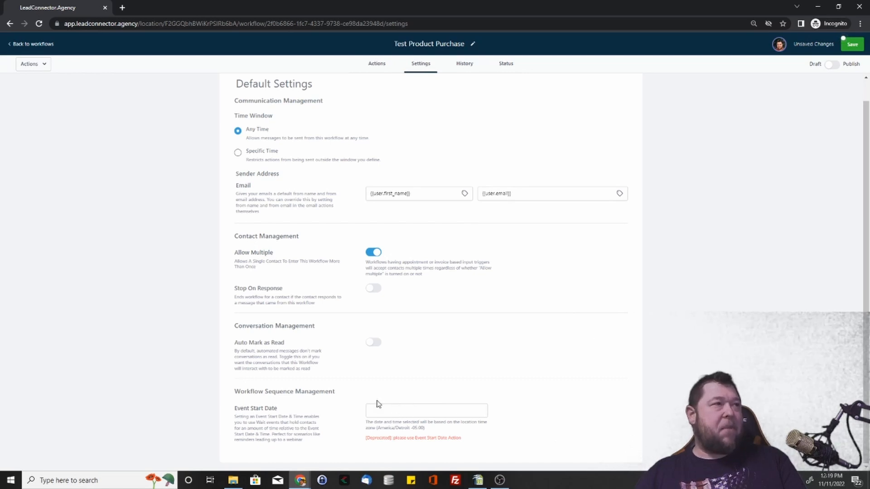
Step: Examine the date range, action type and status filter options available in the workflow's history action logs
{"action": "scroll", "coordinate": [378, 403], "scroll_direction": "up", "scroll_amount": 1}
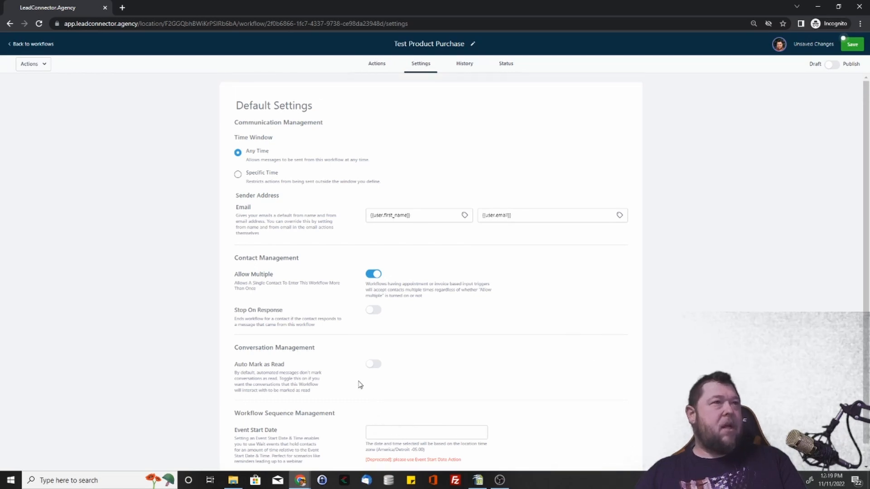
{"action": "left_click", "coordinate": [461, 66]}
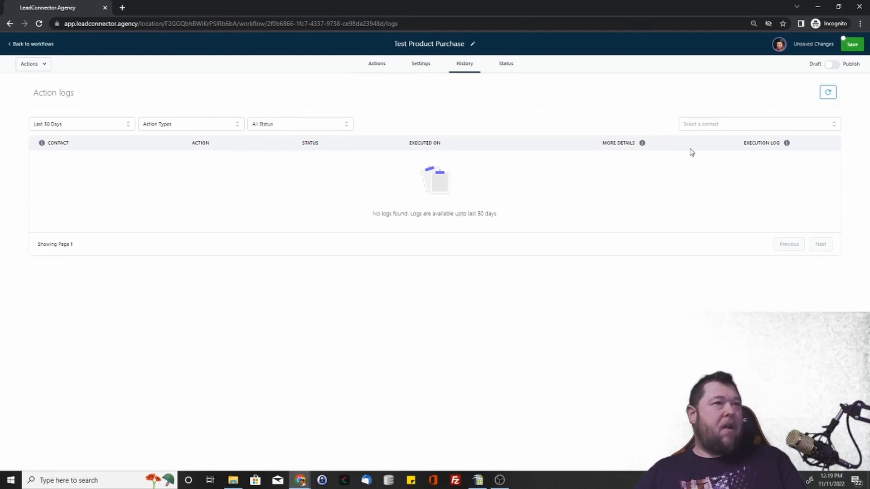
{"action": "left_click", "coordinate": [82, 125]}
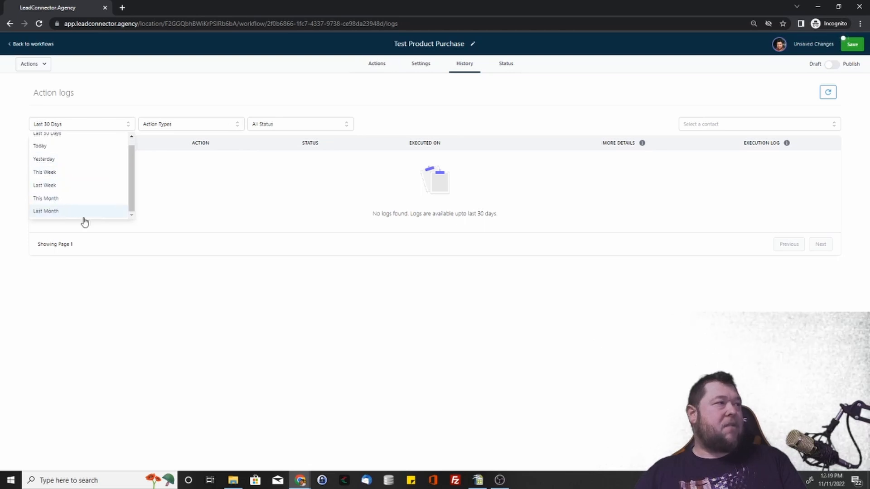
{"action": "left_click", "coordinate": [199, 126]}
{"action": "scroll", "coordinate": [175, 176], "scroll_direction": "down", "scroll_amount": 3}
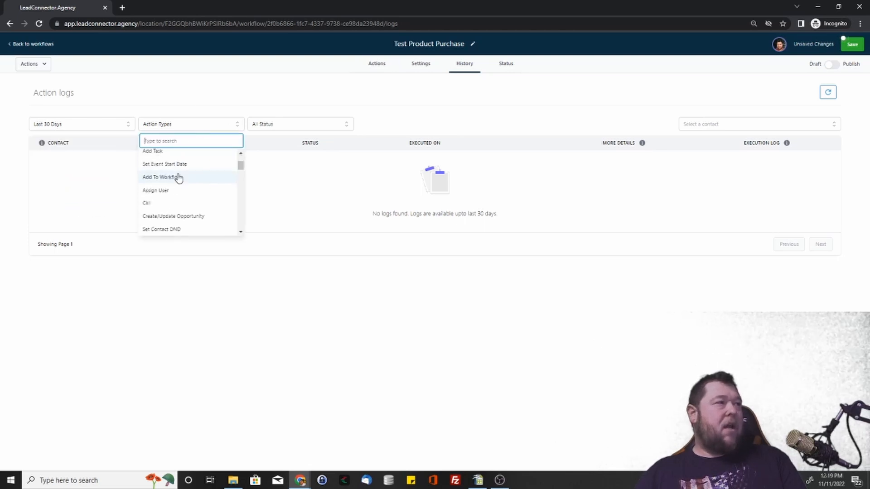
{"action": "scroll", "coordinate": [175, 192], "scroll_direction": "down", "scroll_amount": 6}
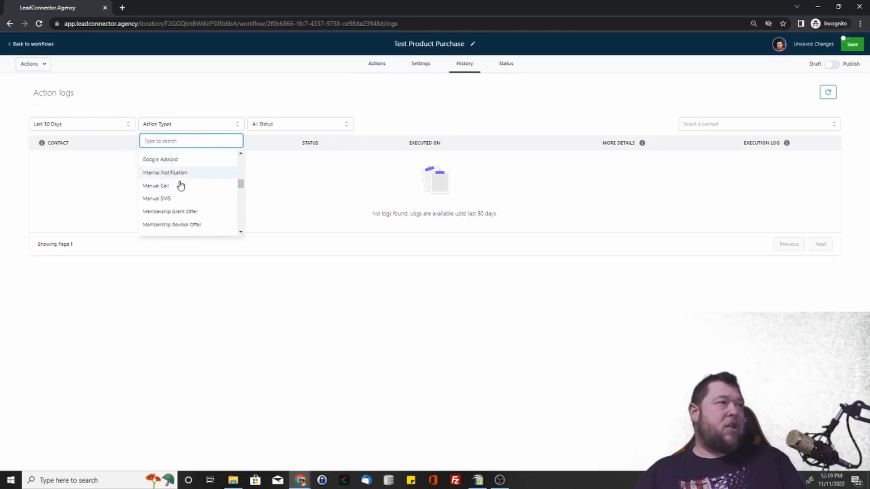
{"action": "scroll", "coordinate": [178, 190], "scroll_direction": "down", "scroll_amount": 3}
{"action": "left_click", "coordinate": [273, 125]}
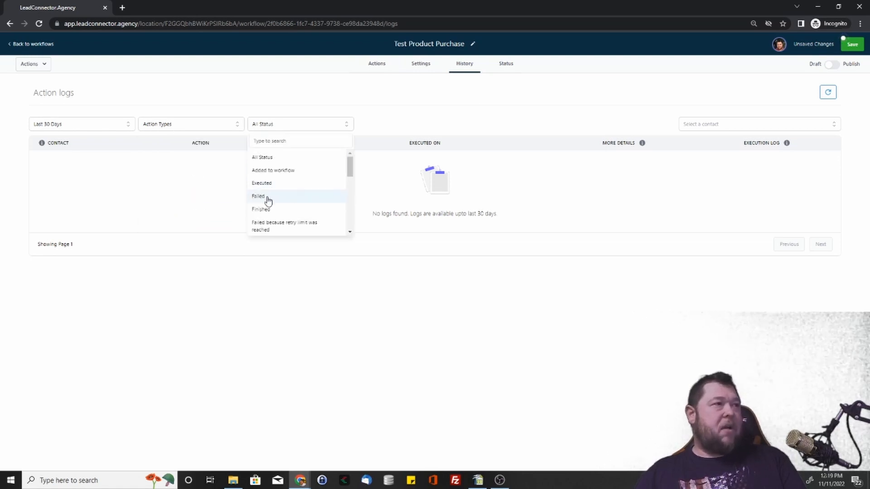
{"action": "scroll", "coordinate": [267, 218], "scroll_direction": "down", "scroll_amount": 1}
{"action": "scroll", "coordinate": [280, 217], "scroll_direction": "down", "scroll_amount": 4}
{"action": "scroll", "coordinate": [288, 190], "scroll_direction": "up", "scroll_amount": 8}
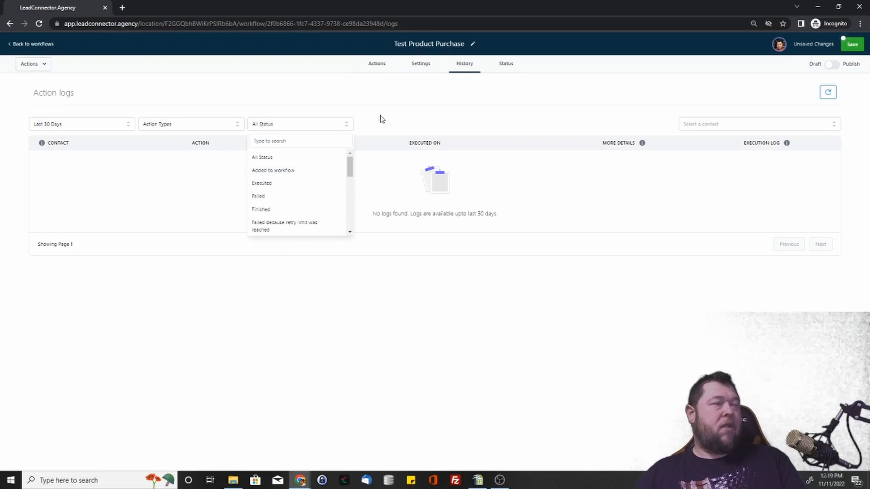
{"action": "left_click", "coordinate": [181, 180]}
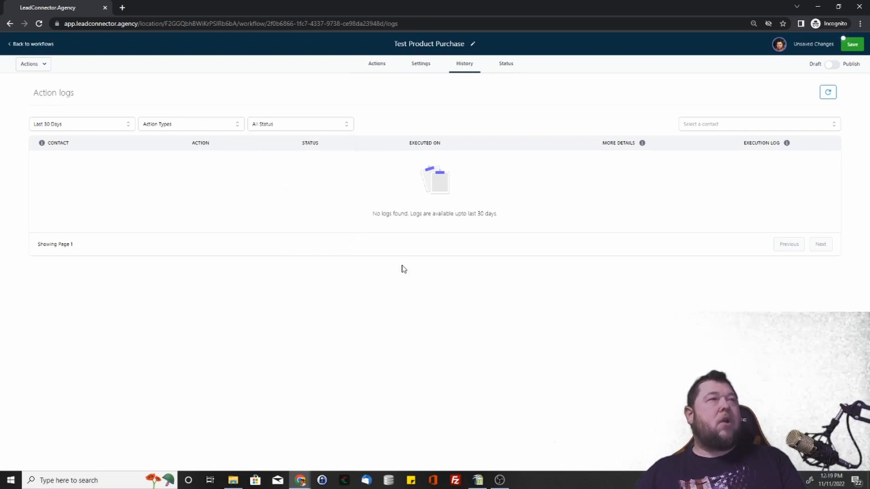
Step: Examine the date, event and contact filters and the execution log information on the workflow's current status page
{"action": "left_click", "coordinate": [508, 64]}
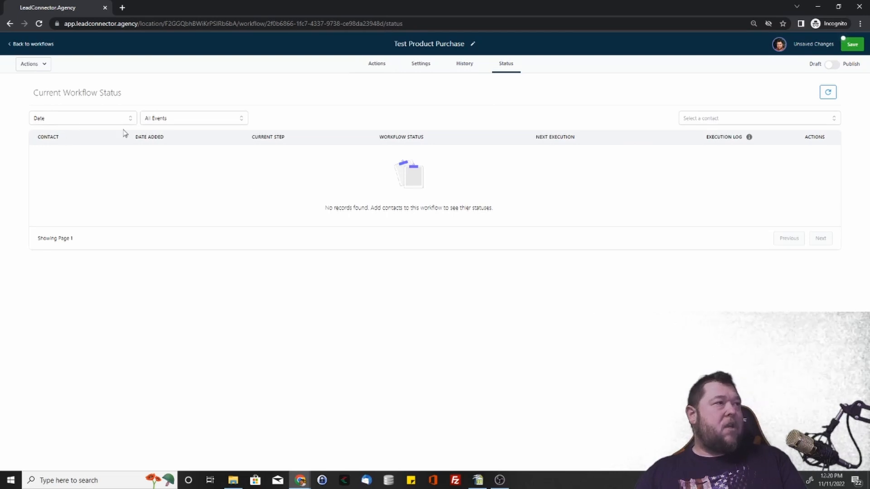
{"action": "left_click", "coordinate": [97, 121]}
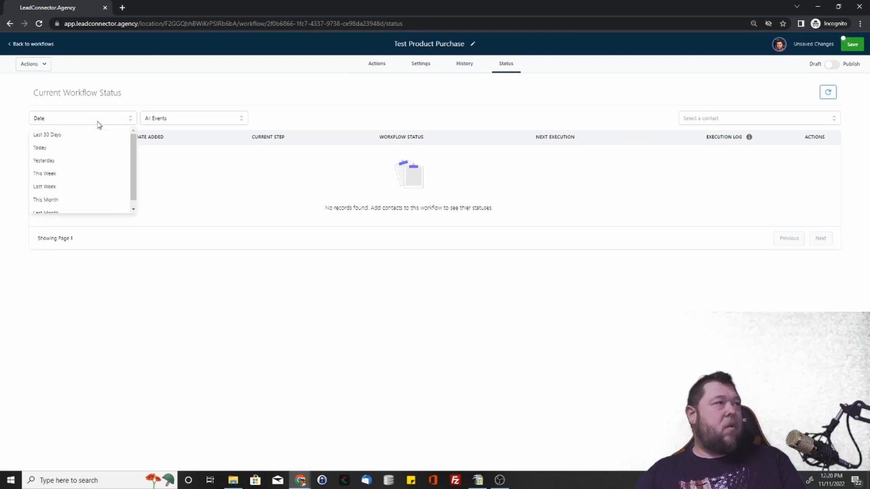
{"action": "left_click", "coordinate": [187, 120]}
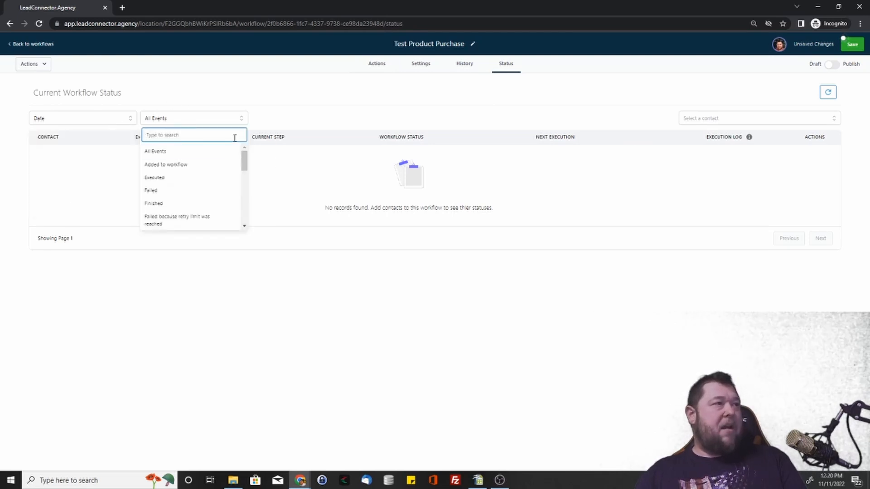
{"action": "left_click", "coordinate": [320, 117]}
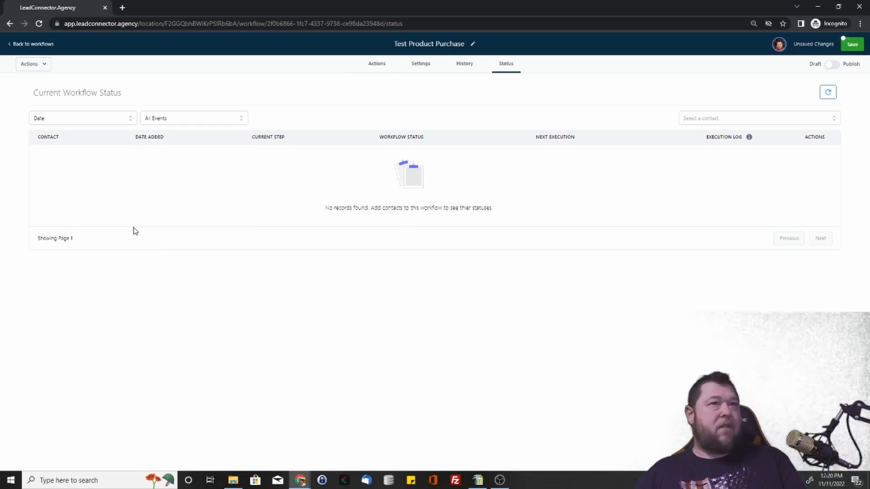
{"action": "left_click", "coordinate": [729, 121]}
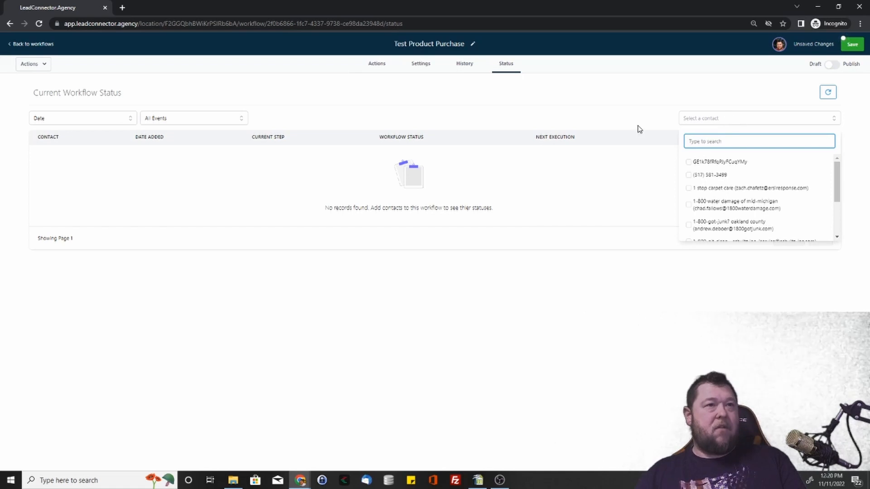
{"action": "left_click", "coordinate": [622, 135]}
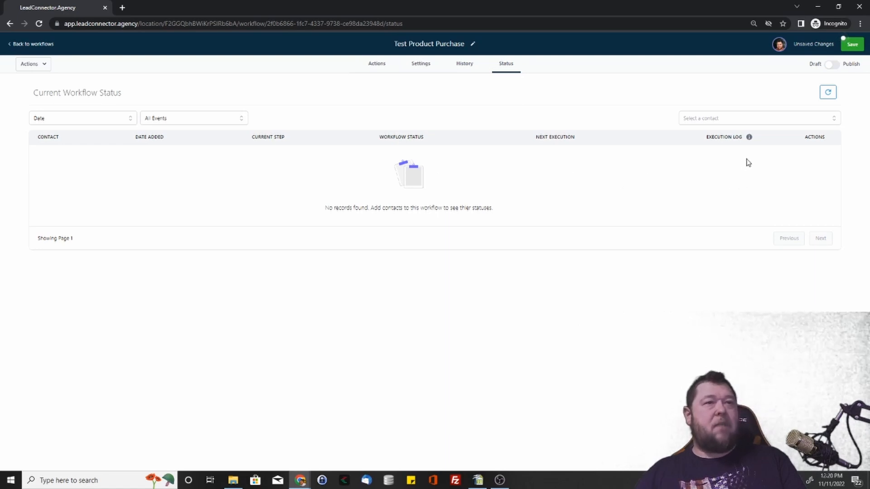
{"action": "mouse_move", "coordinate": [749, 141]}
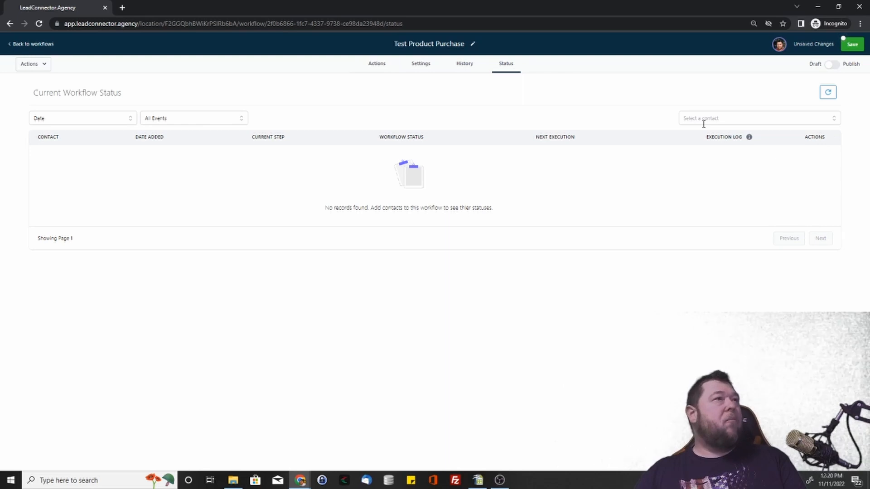
Step: Start adding a new workflow trigger and examine the available trigger types in every category from Appointments to Media
{"action": "left_click", "coordinate": [378, 66]}
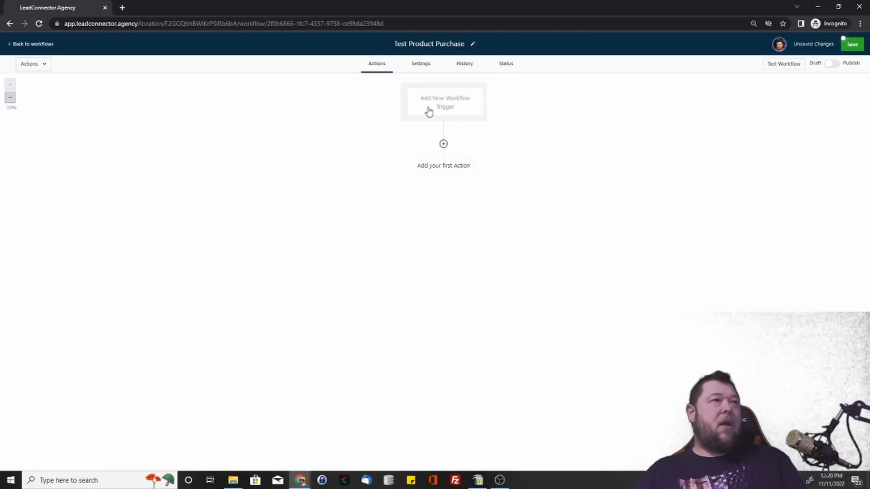
{"action": "left_click", "coordinate": [451, 101]}
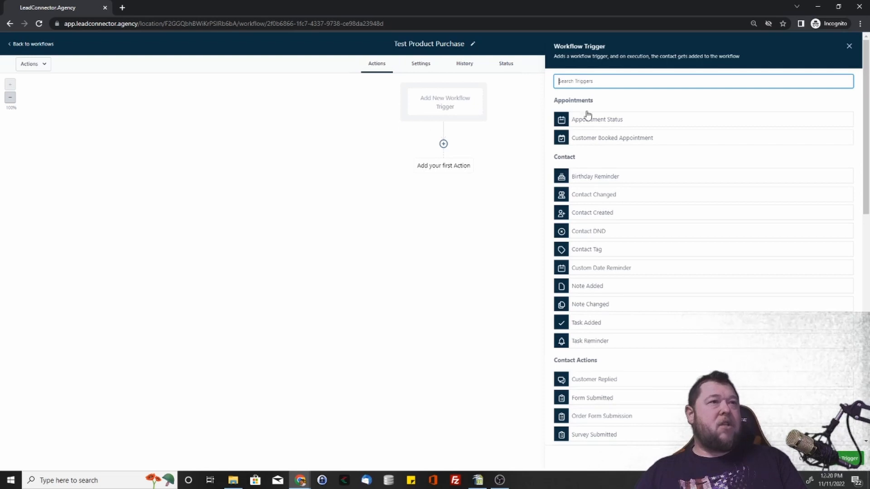
{"action": "scroll", "coordinate": [641, 351], "scroll_direction": "down", "scroll_amount": 12}
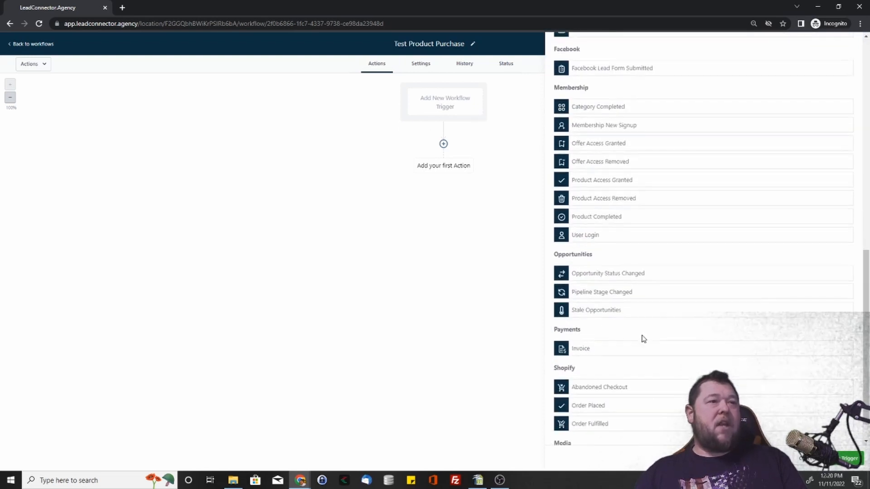
{"action": "scroll", "coordinate": [648, 331], "scroll_direction": "up", "scroll_amount": 13}
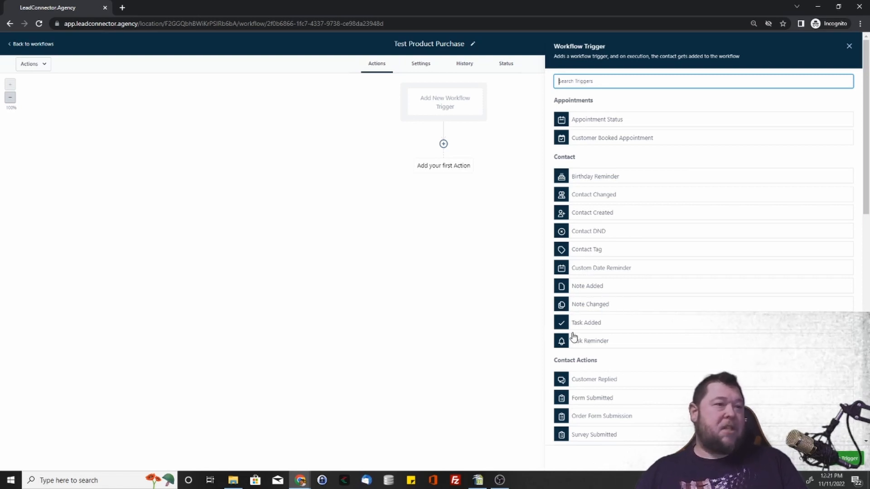
{"action": "scroll", "coordinate": [661, 346], "scroll_direction": "down", "scroll_amount": 4}
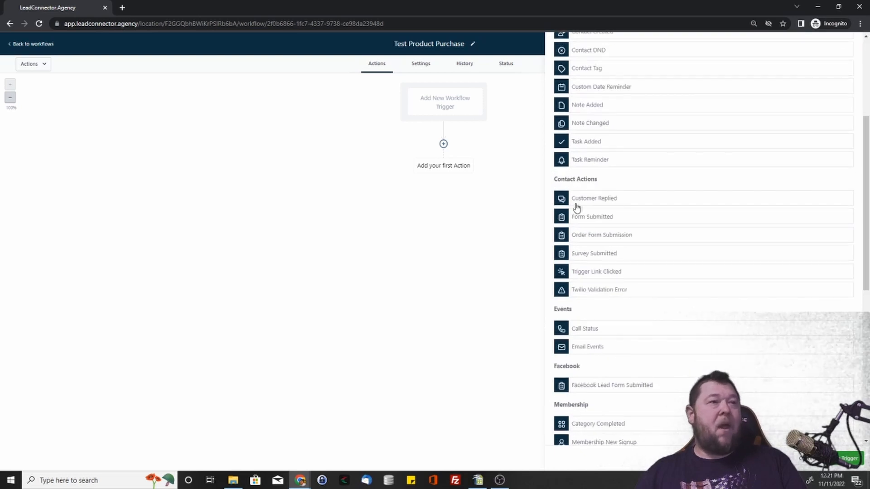
{"action": "left_click_drag", "start_coordinate": [570, 181], "coordinate": [622, 192]}
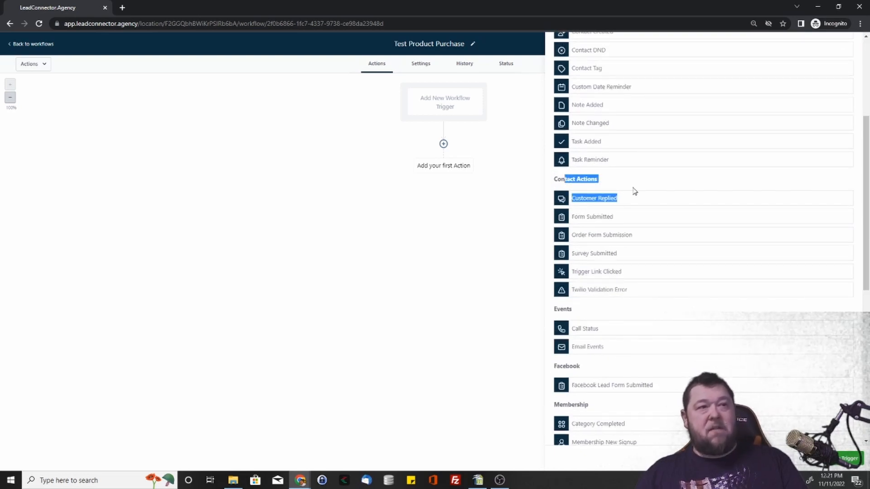
{"action": "left_click", "coordinate": [613, 189]}
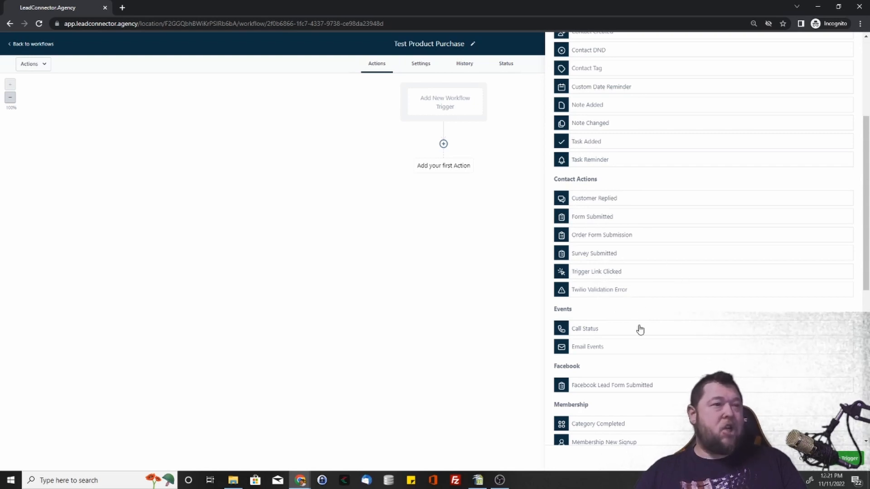
{"action": "scroll", "coordinate": [599, 326], "scroll_direction": "down", "scroll_amount": 2}
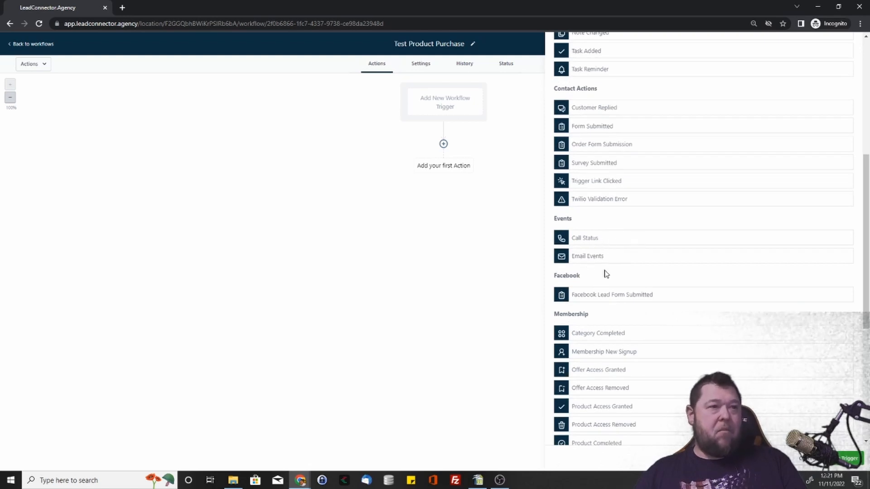
{"action": "scroll", "coordinate": [594, 290], "scroll_direction": "down", "scroll_amount": 2}
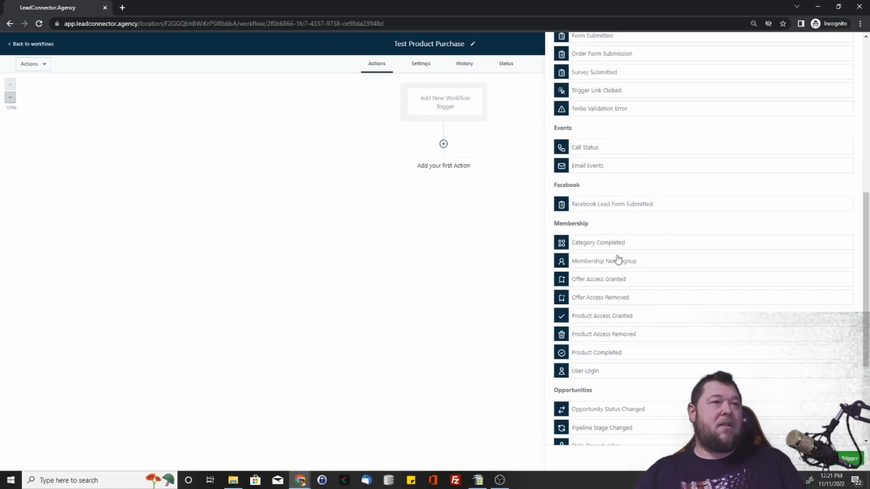
{"action": "scroll", "coordinate": [608, 249], "scroll_direction": "down", "scroll_amount": 2}
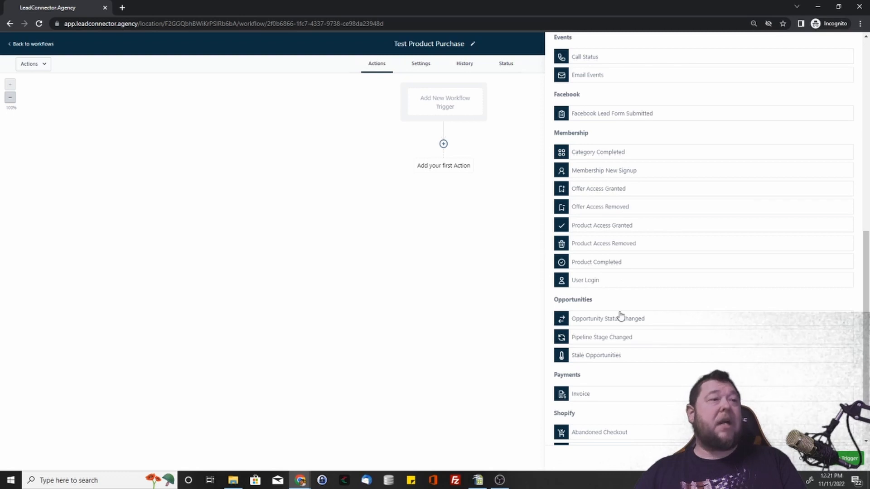
{"action": "scroll", "coordinate": [621, 316], "scroll_direction": "down", "scroll_amount": 2}
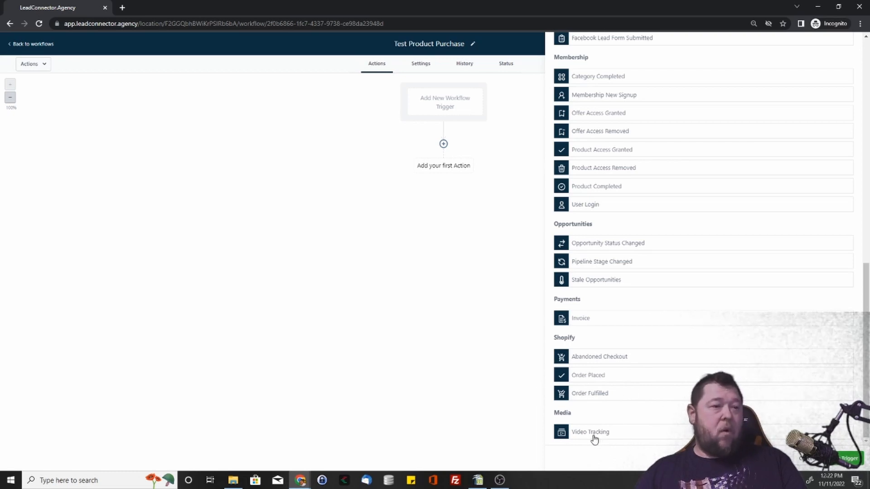
Step: Choose Order Form Submission from the Contact Actions category as the workflow trigger
{"action": "scroll", "coordinate": [612, 411], "scroll_direction": "up", "scroll_amount": 15}
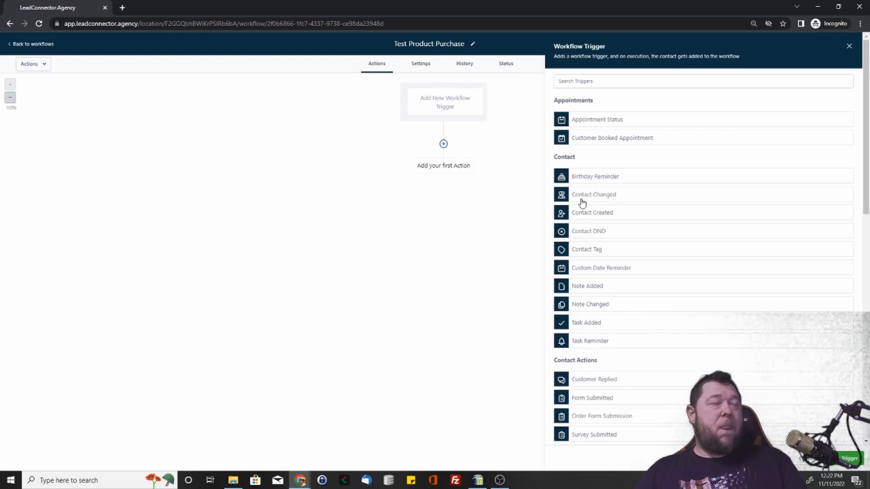
{"action": "scroll", "coordinate": [582, 203], "scroll_direction": "down", "scroll_amount": 3}
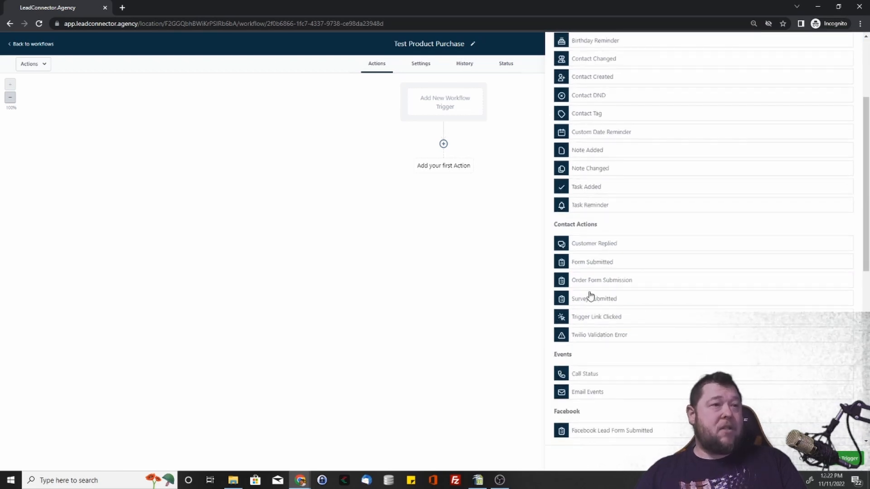
{"action": "left_click", "coordinate": [617, 283]}
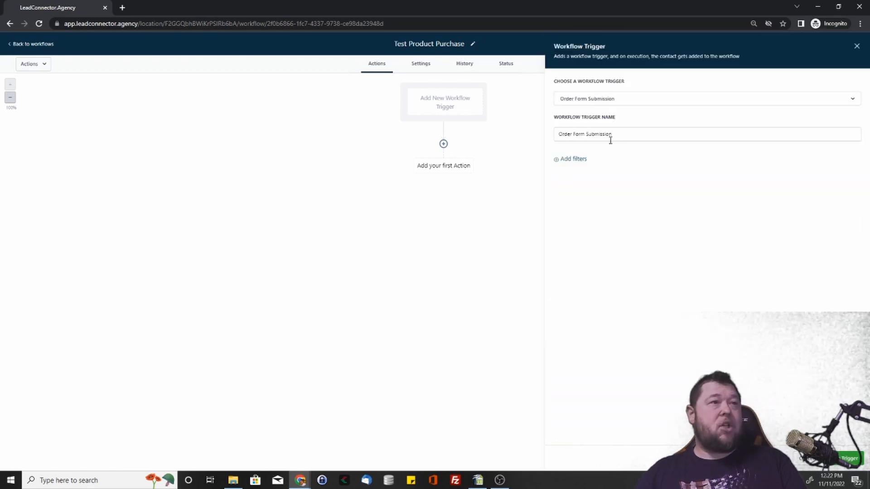
Step: Add a filter to the Order Form Submission trigger with Submission type set to Sale
{"action": "left_click", "coordinate": [563, 162]}
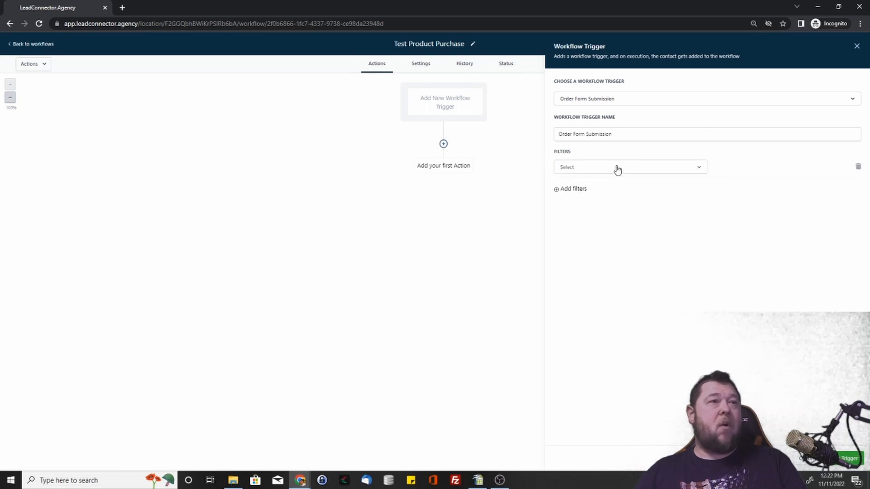
{"action": "left_click", "coordinate": [617, 169]}
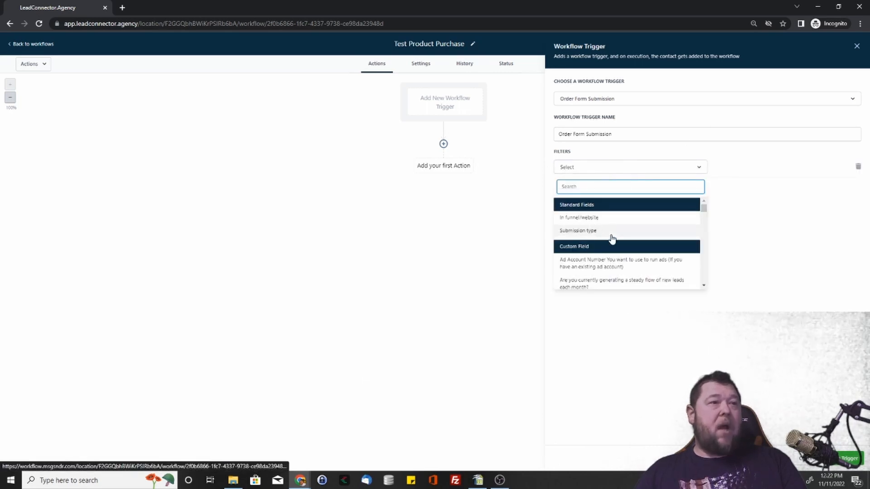
{"action": "left_click", "coordinate": [584, 230]}
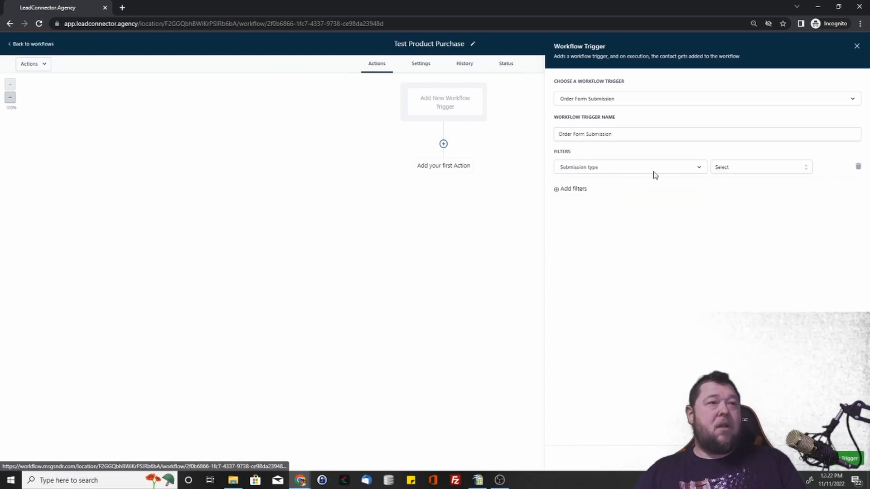
{"action": "left_click", "coordinate": [754, 173]}
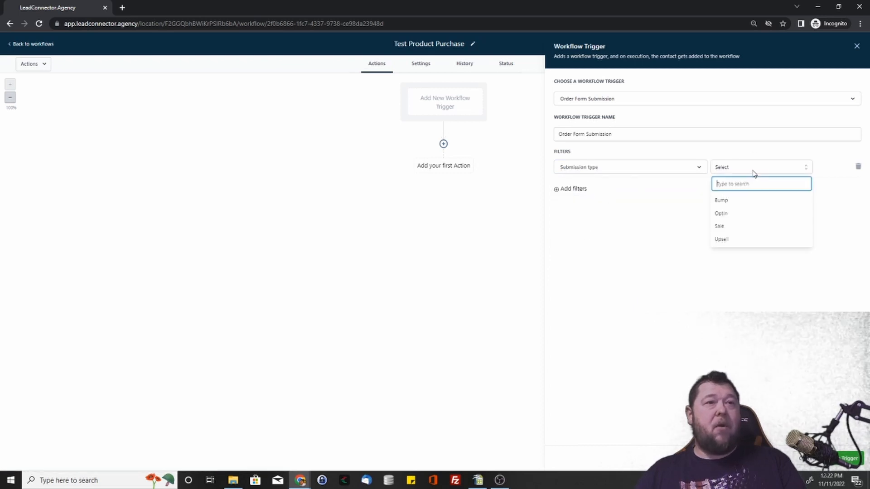
{"action": "left_click", "coordinate": [732, 230]}
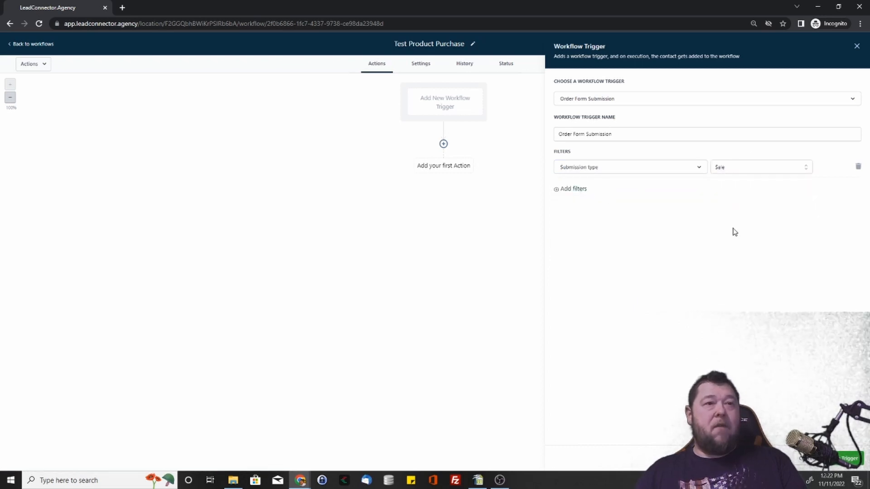
Step: Add an In funnel/website filter set to test to the Order Form Submission trigger, and save the trigger
{"action": "left_click", "coordinate": [568, 191]}
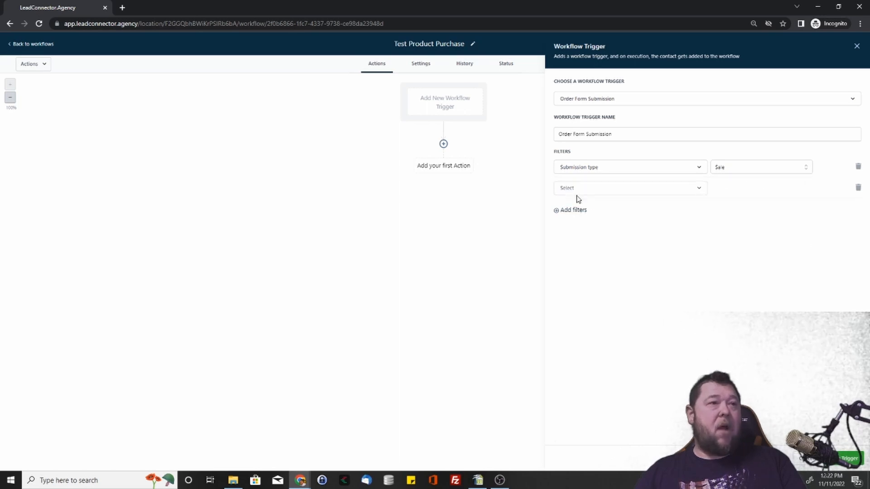
{"action": "left_click", "coordinate": [605, 190]}
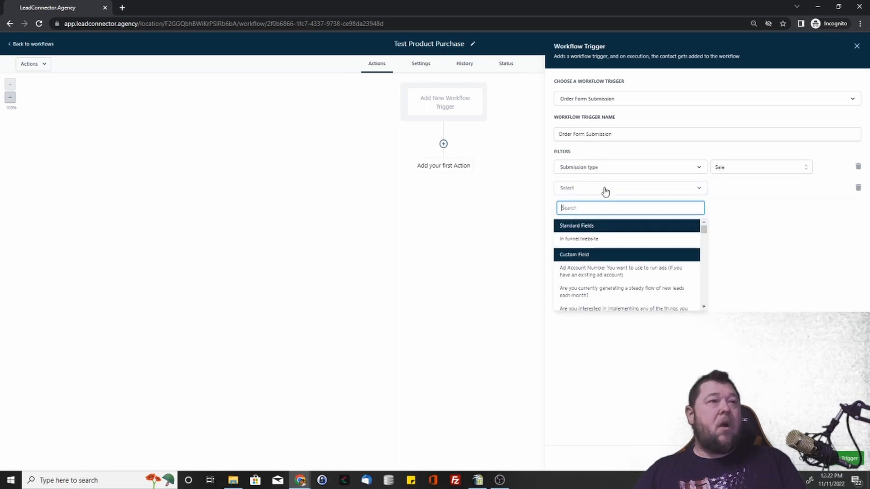
{"action": "left_click", "coordinate": [594, 239]}
{"action": "left_click", "coordinate": [743, 190]}
{"action": "scroll", "coordinate": [743, 254], "scroll_direction": "down", "scroll_amount": 5}
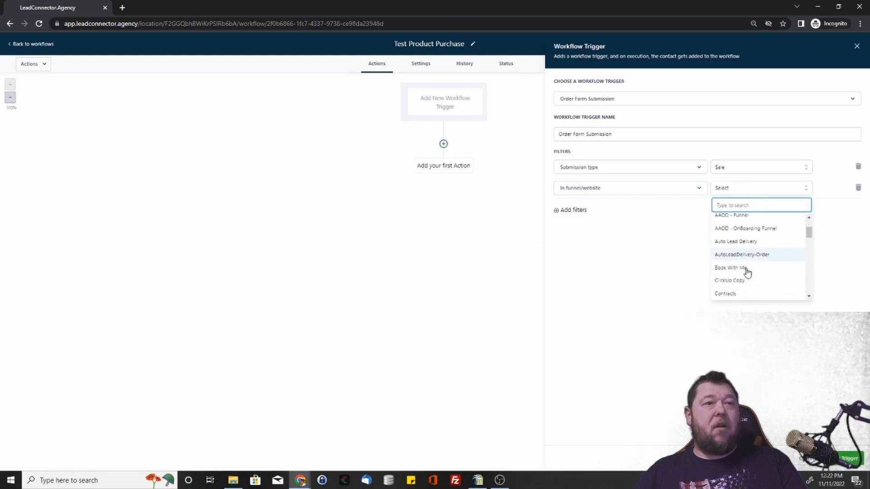
{"action": "type", "text": "twe"}
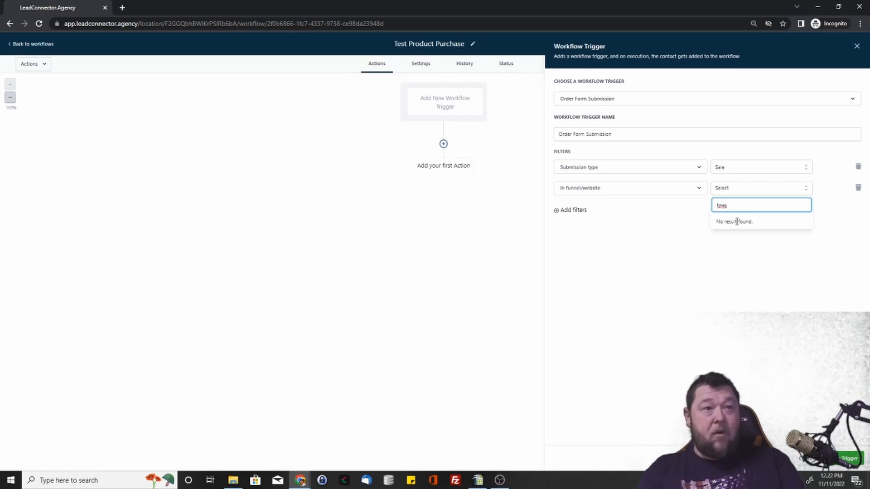
{"action": "key", "text": "BackSpace"}
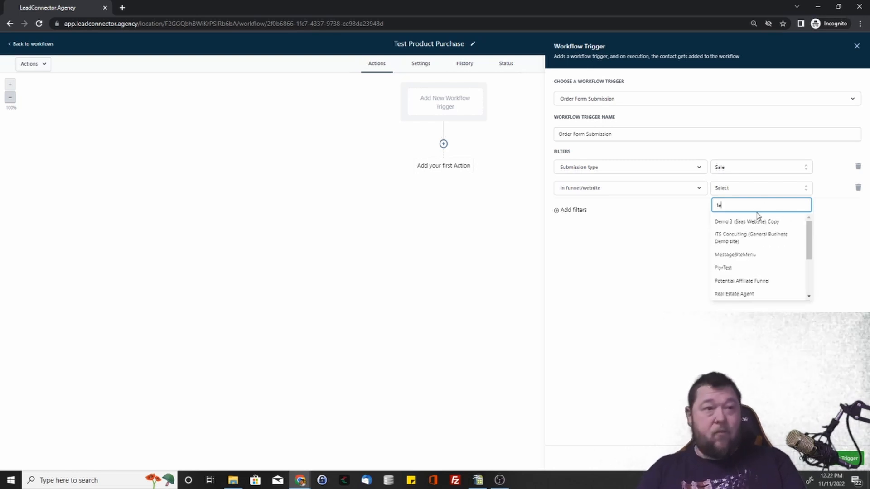
{"action": "type", "text": "est"}
{"action": "left_click", "coordinate": [728, 235]}
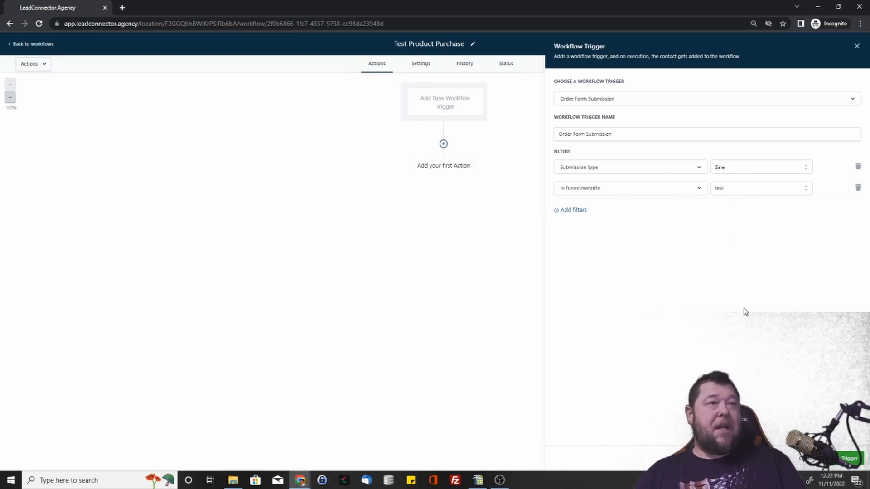
{"action": "left_click", "coordinate": [841, 459]}
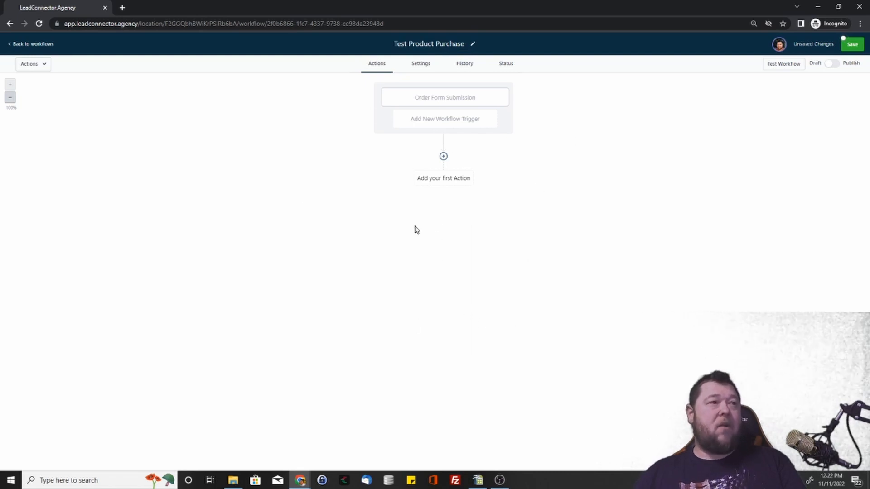
Step: Add a second Order Form Submission trigger with an In funnel/website filter set to AAOD - Funnel
{"action": "left_click", "coordinate": [455, 122]}
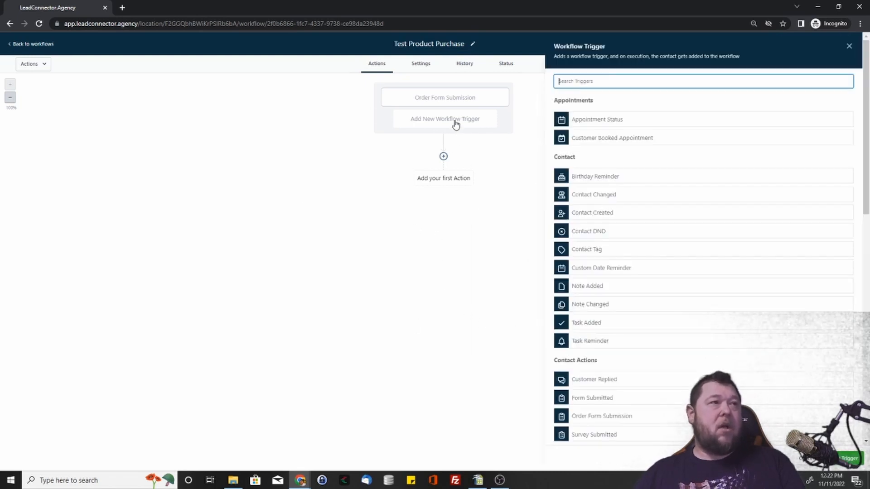
{"action": "scroll", "coordinate": [625, 299], "scroll_direction": "down", "scroll_amount": 2}
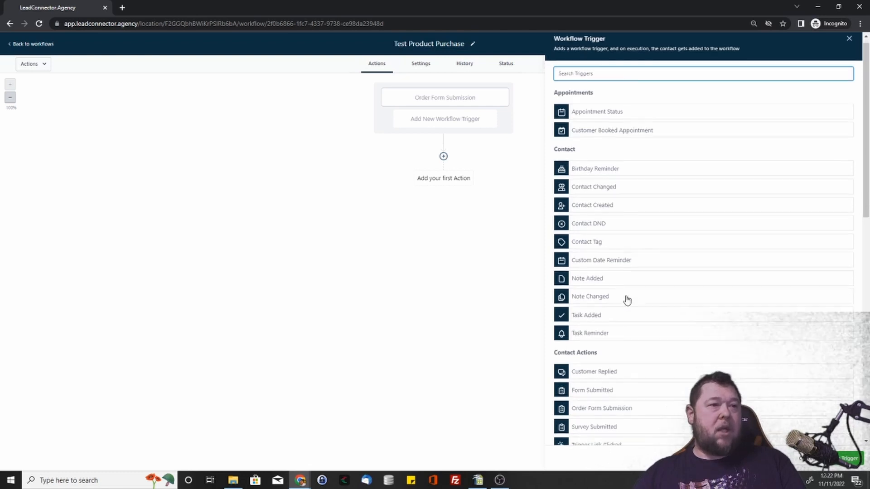
{"action": "left_click", "coordinate": [601, 326]}
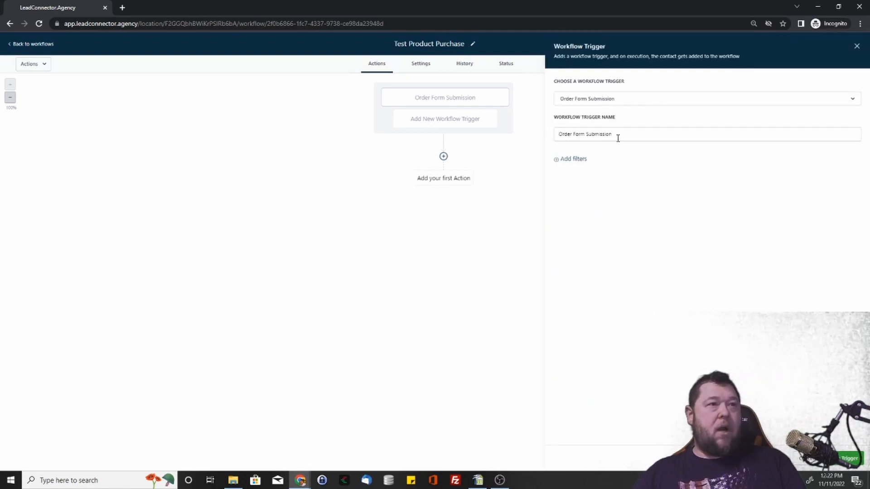
{"action": "left_click", "coordinate": [571, 162]}
{"action": "left_click", "coordinate": [635, 166]}
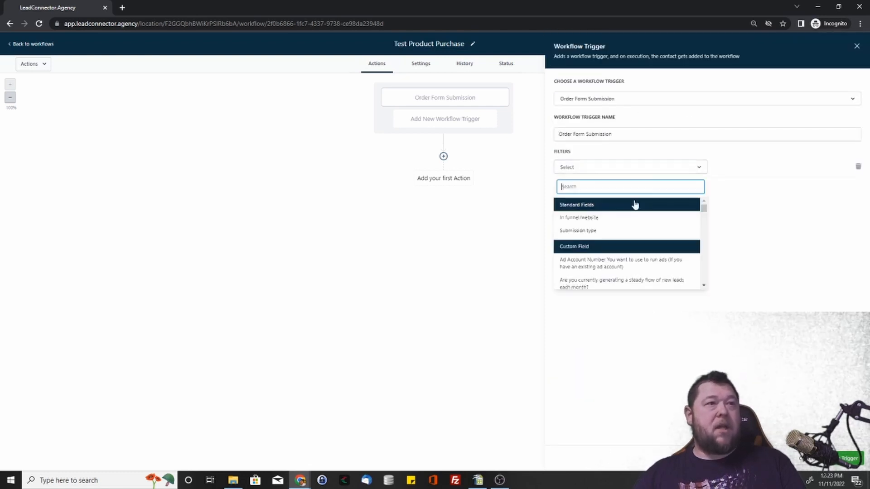
{"action": "left_click", "coordinate": [610, 220]}
{"action": "left_click", "coordinate": [749, 166]}
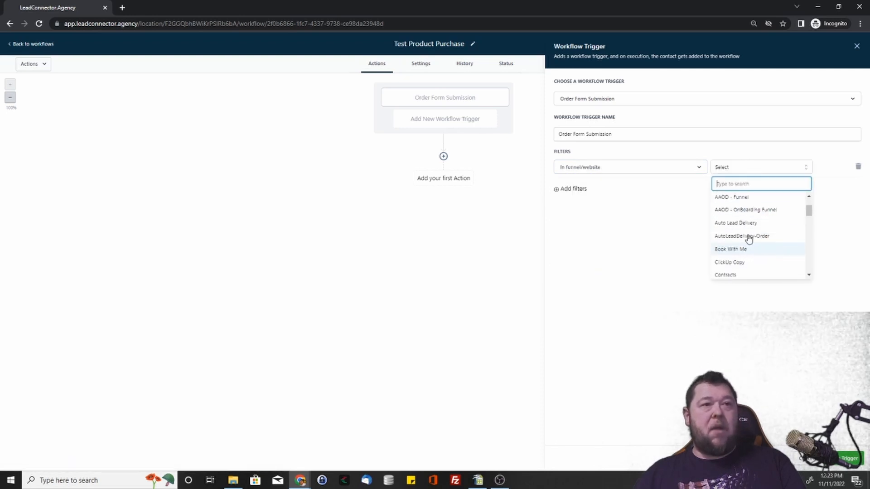
{"action": "left_click", "coordinate": [742, 198]}
Step: Add a Submission type filter set to Sale to the second trigger, and save the trigger
{"action": "left_click", "coordinate": [557, 191]}
{"action": "left_click", "coordinate": [585, 189]}
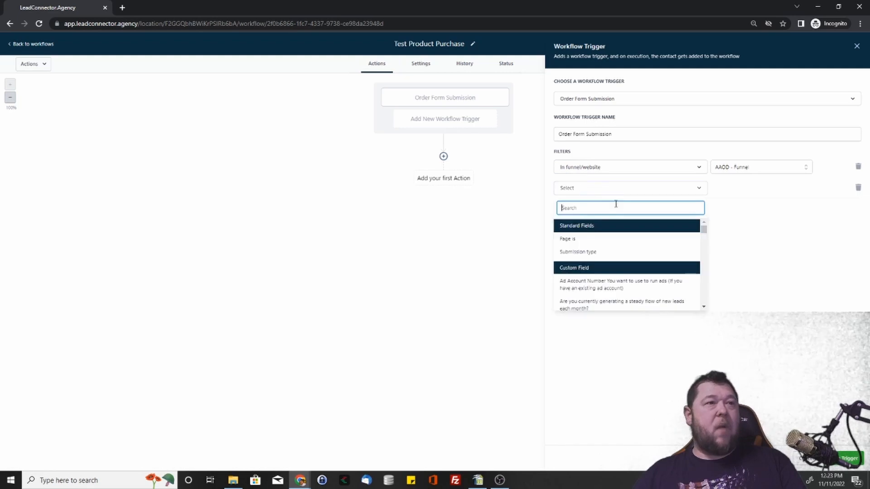
{"action": "left_click", "coordinate": [587, 251]}
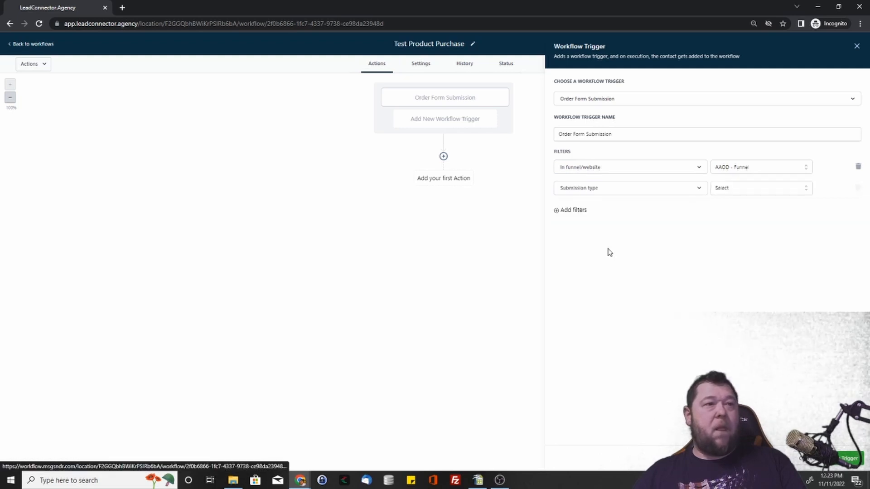
{"action": "left_click", "coordinate": [737, 191]}
{"action": "left_click", "coordinate": [732, 248]}
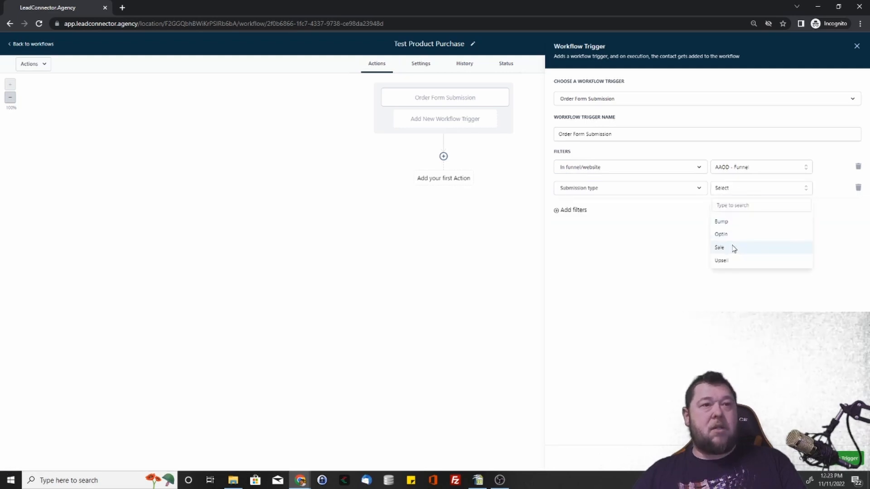
{"action": "left_click", "coordinate": [848, 459]}
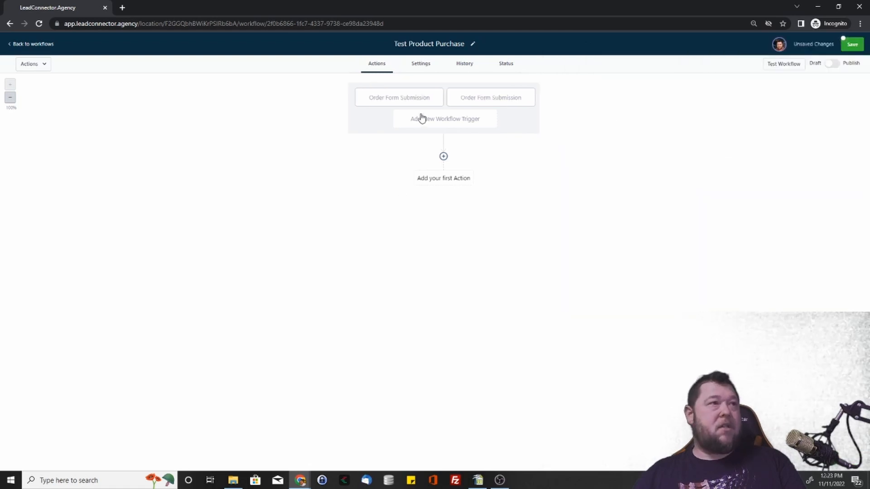
Step: Examine the filters of both Order Form Submission triggers and the option for adding further triggers
{"action": "left_click", "coordinate": [409, 100]}
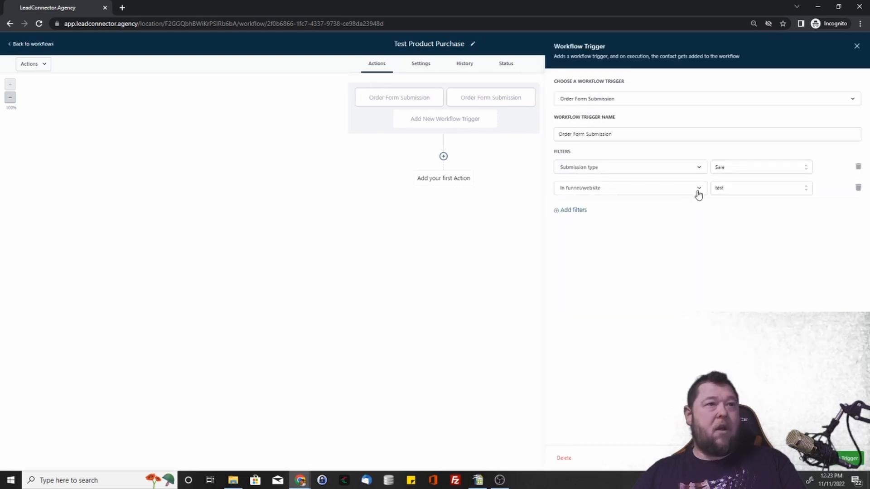
{"action": "left_click", "coordinate": [508, 104]}
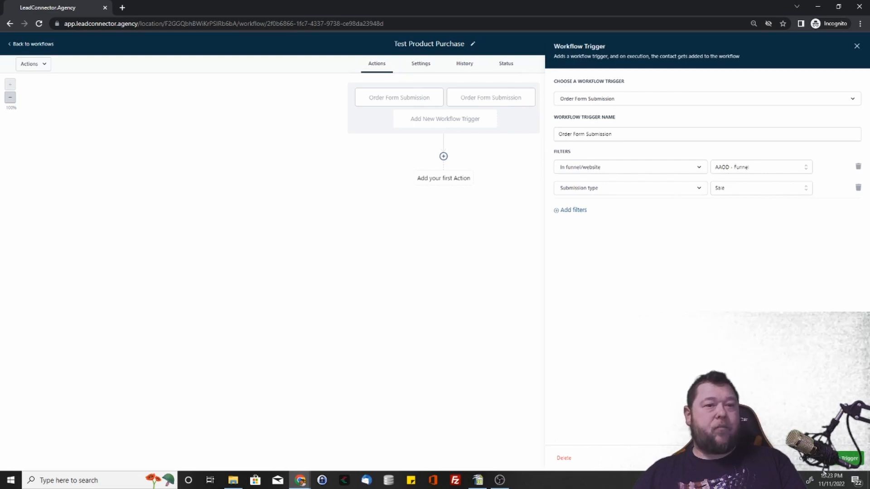
{"action": "left_click", "coordinate": [830, 458]}
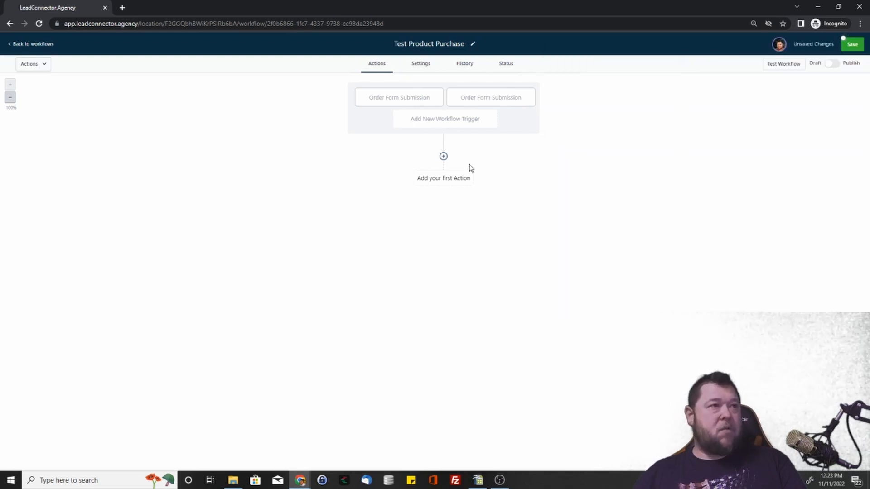
{"action": "left_click", "coordinate": [460, 121]}
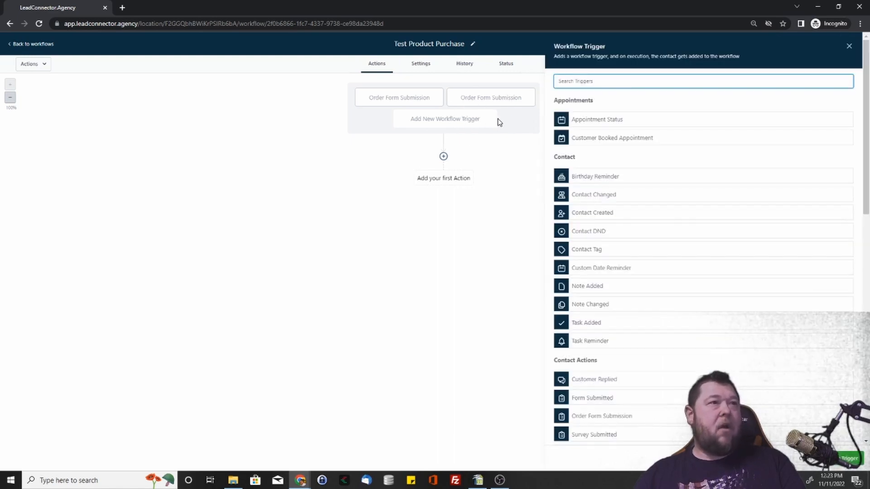
Step: Add a Page is filter set to test to the Order Form Submission trigger for the test funnel
{"action": "left_click", "coordinate": [403, 99]}
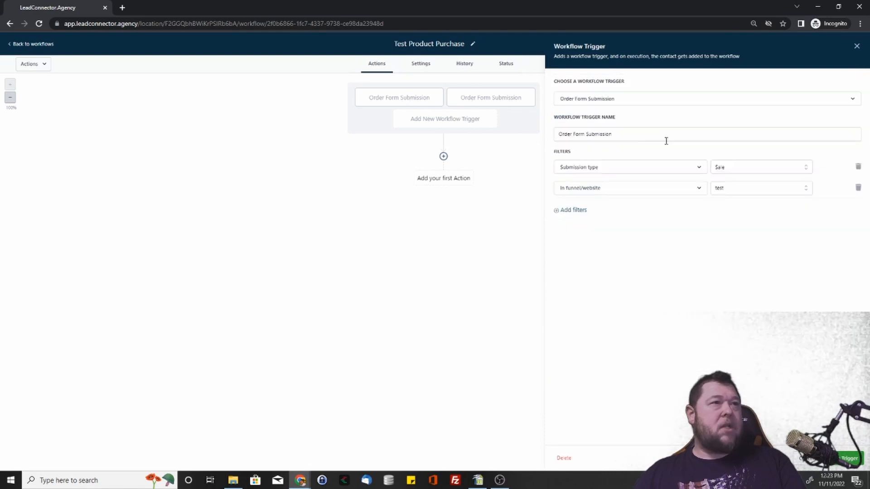
{"action": "left_click", "coordinate": [573, 211]}
{"action": "left_click", "coordinate": [615, 212]}
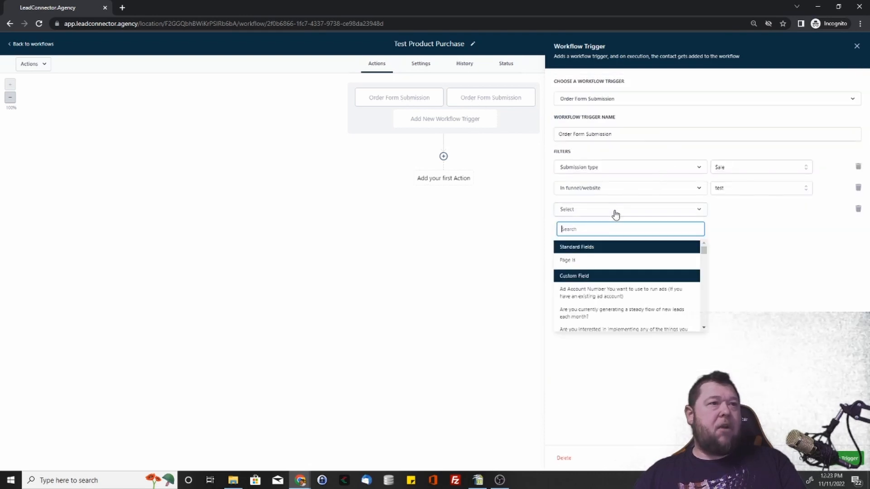
{"action": "left_click", "coordinate": [582, 261]}
{"action": "left_click", "coordinate": [741, 213]}
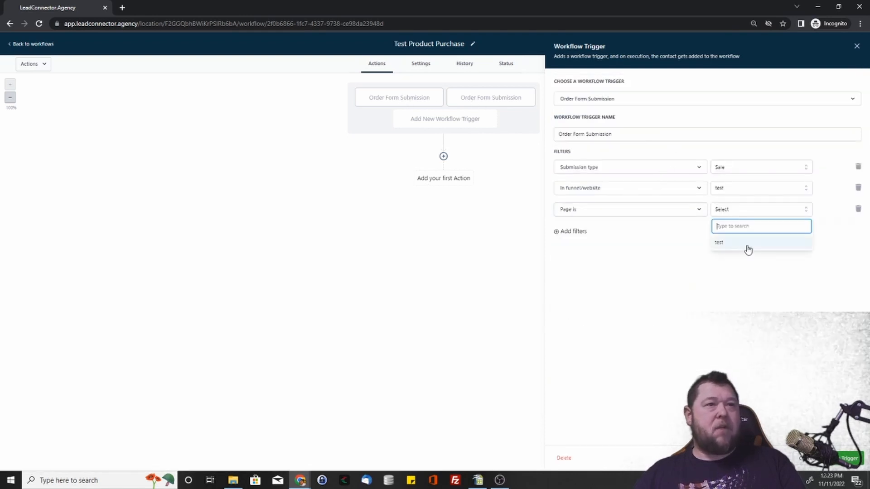
{"action": "left_click", "coordinate": [738, 247]}
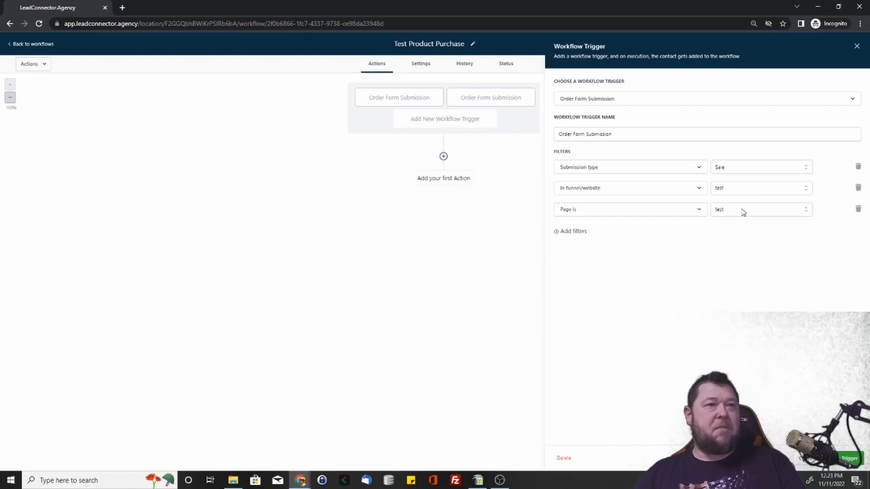
Step: Check the available pages, remove the Page is filter from the test funnel trigger, and save the trigger
{"action": "left_click", "coordinate": [744, 211]}
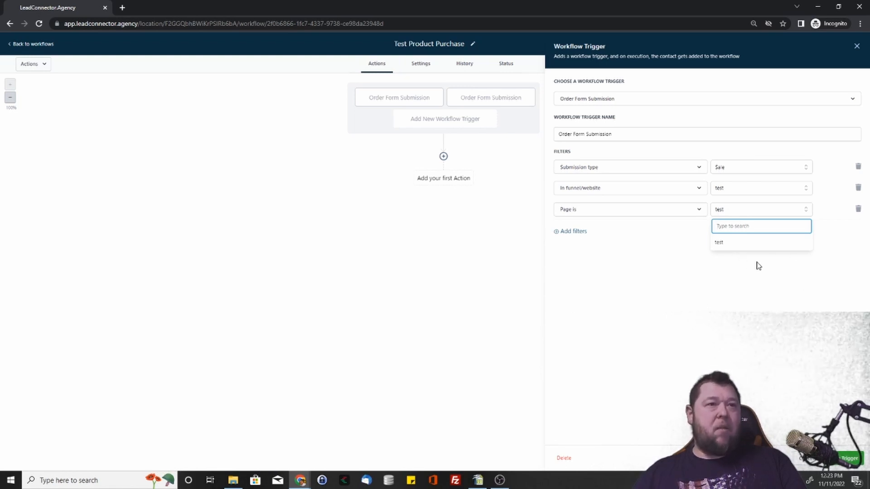
{"action": "left_click", "coordinate": [758, 274]}
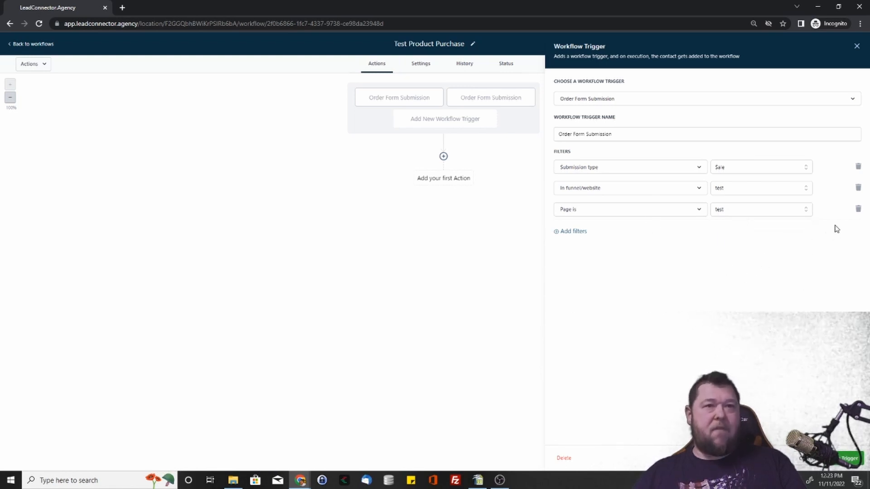
{"action": "left_click", "coordinate": [859, 210]}
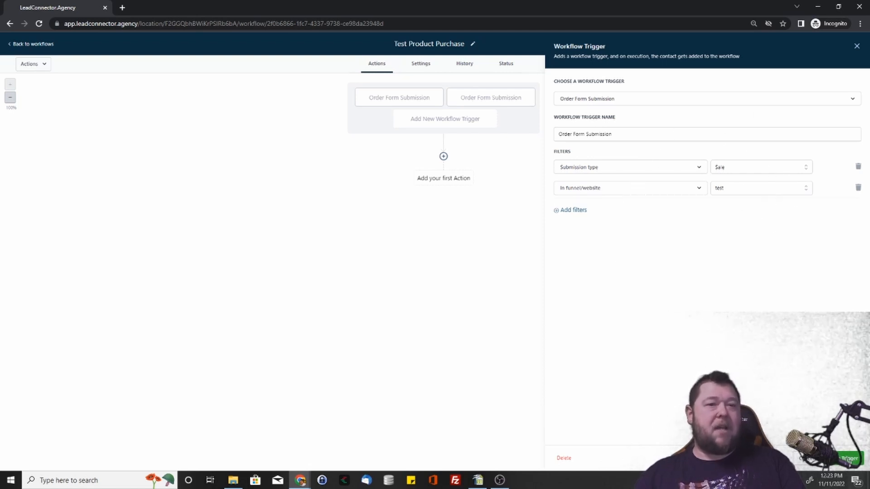
{"action": "left_click", "coordinate": [848, 460]}
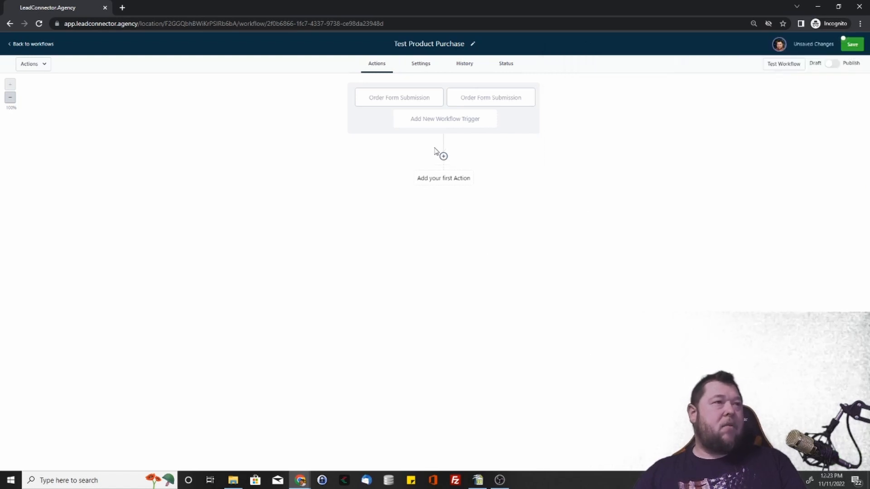
Step: Examine the list of available workflow actions and the Messenger action's settings and template choices without adding an action
{"action": "left_click", "coordinate": [443, 156]}
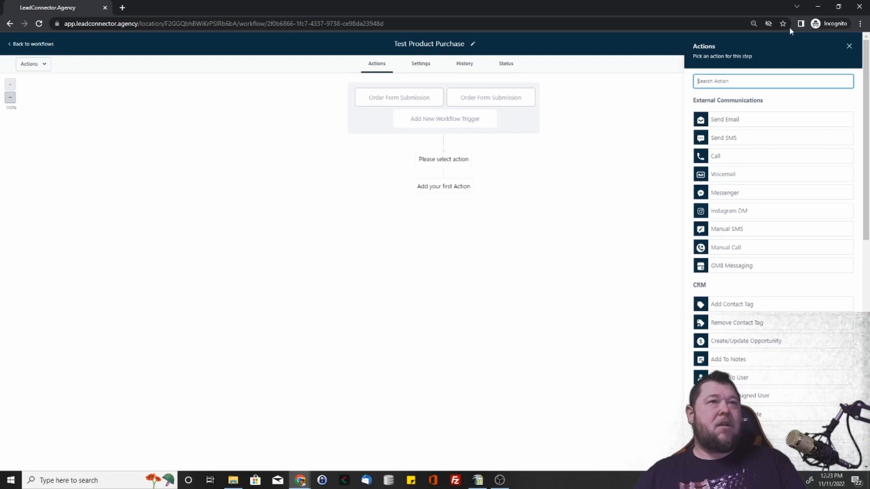
{"action": "scroll", "coordinate": [741, 336], "scroll_direction": "down", "scroll_amount": 10}
{"action": "scroll", "coordinate": [743, 331], "scroll_direction": "up", "scroll_amount": 10}
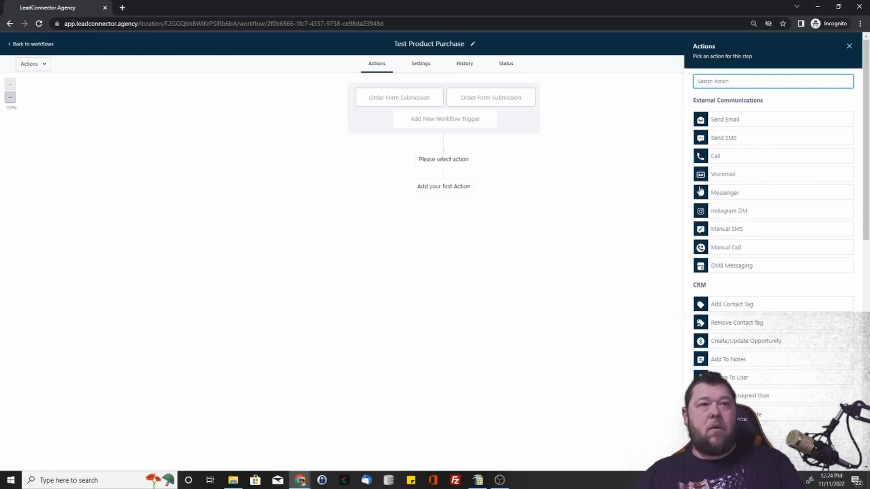
{"action": "left_click", "coordinate": [739, 193]}
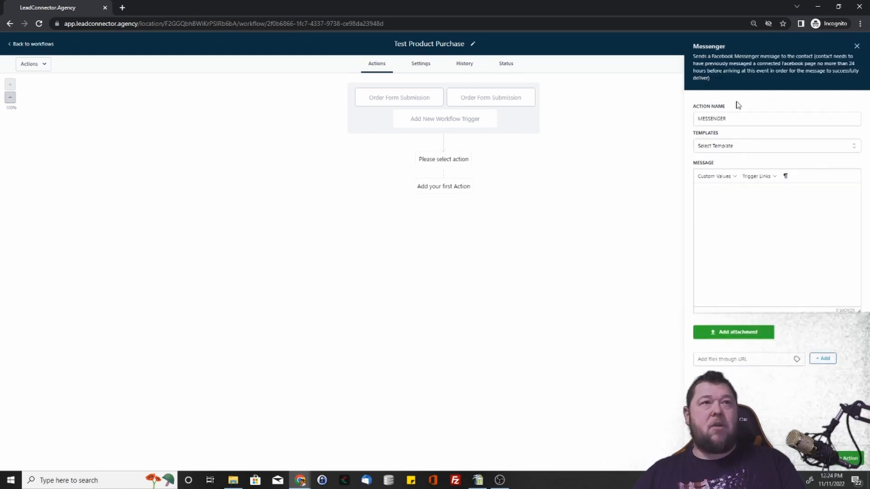
{"action": "left_click", "coordinate": [732, 145]}
{"action": "left_click", "coordinate": [754, 144]}
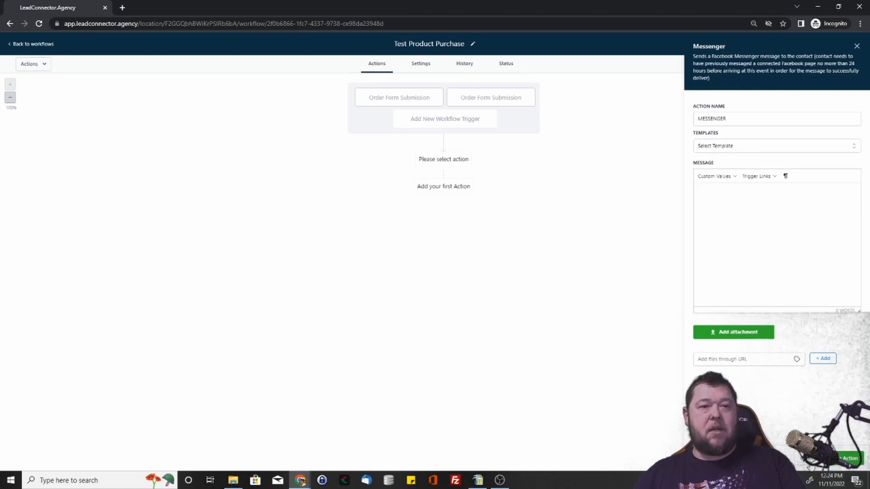
{"action": "left_click", "coordinate": [809, 460]}
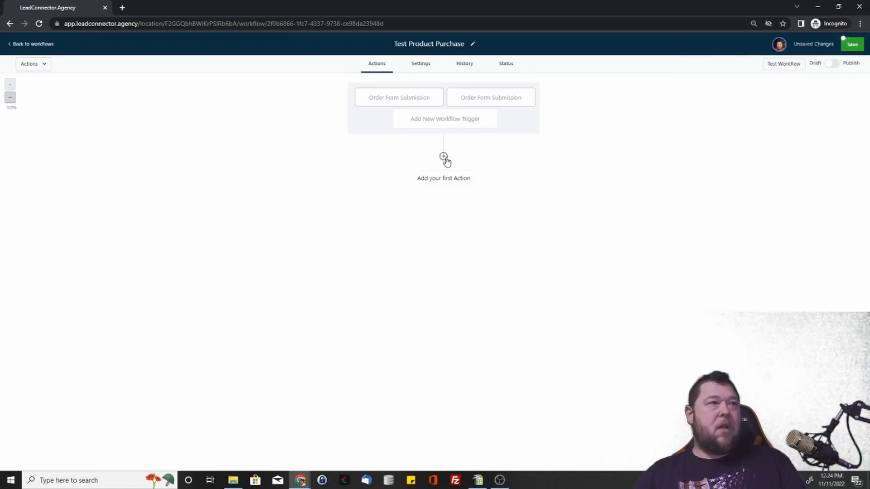
Step: Start a Send Email action as the workflow's first step with the subject Congratulations, and check the available email templates
{"action": "left_click", "coordinate": [445, 157]}
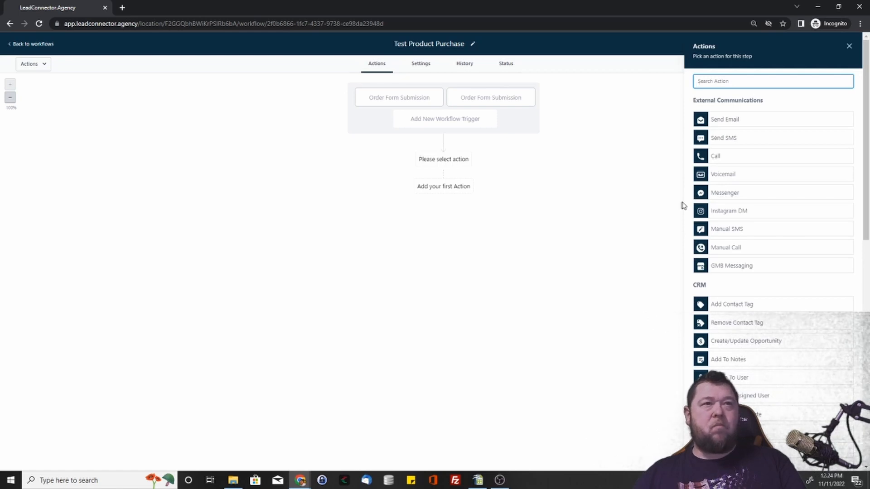
{"action": "left_click", "coordinate": [720, 120]}
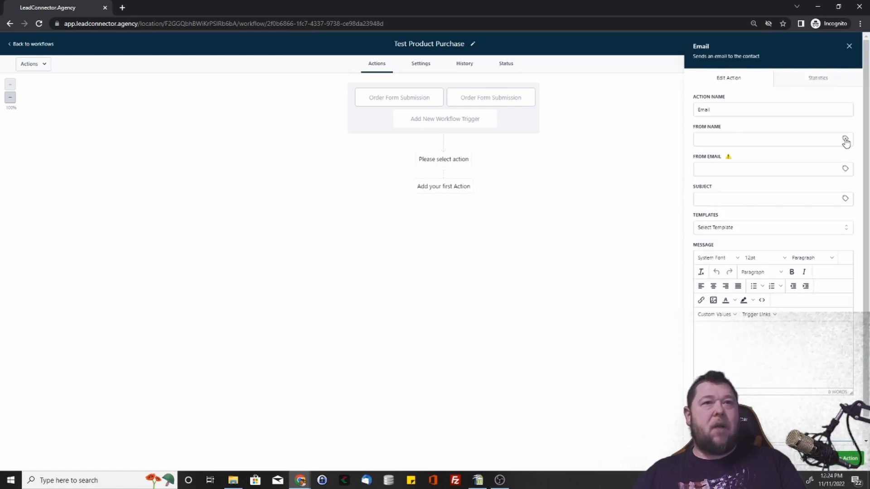
{"action": "mouse_move", "coordinate": [728, 156]}
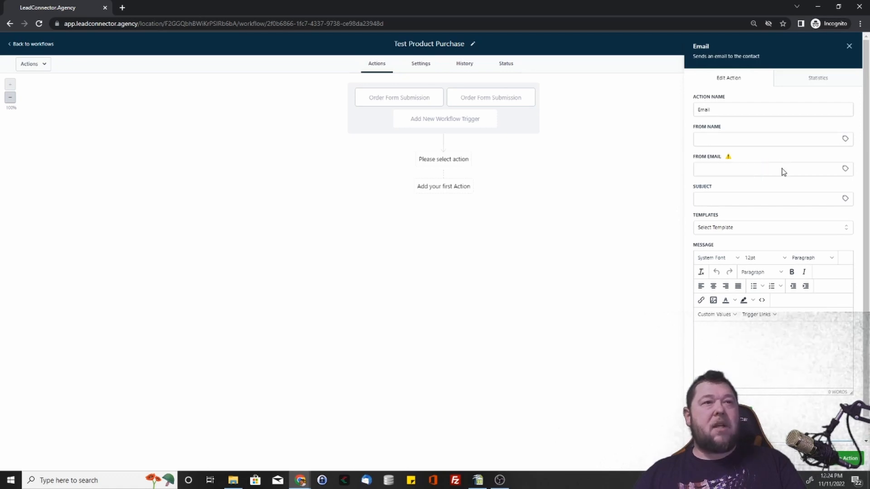
{"action": "left_click", "coordinate": [762, 198]}
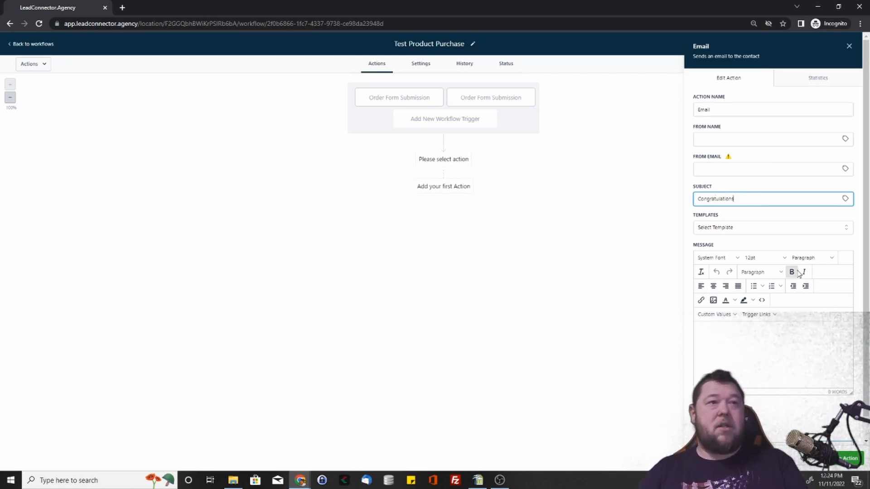
{"action": "left_click", "coordinate": [790, 228]}
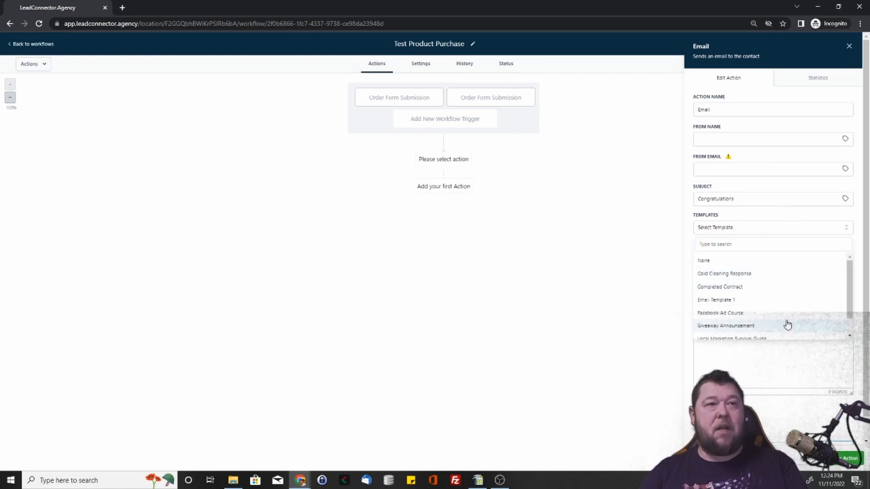
{"action": "left_click", "coordinate": [822, 230]}
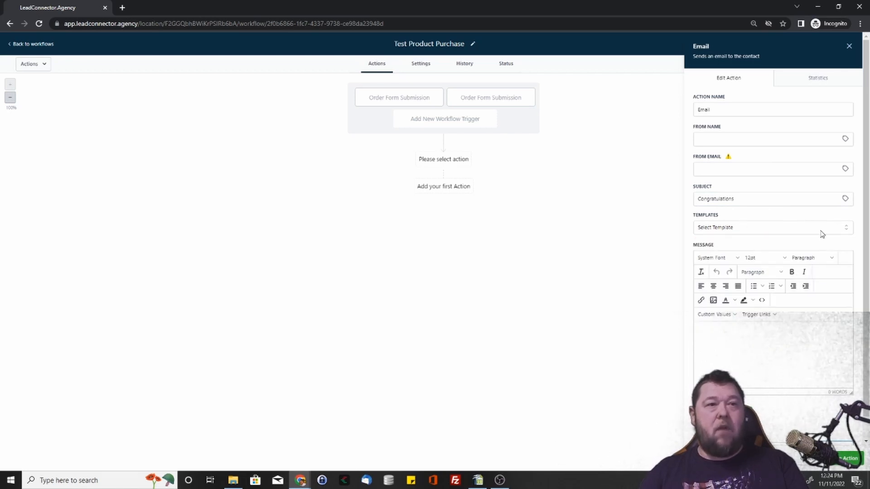
Step: Write the message "{{contact.name}} thank you for your purchase. You will get an update when it ships." with the contact's Full Name value, and save the action
{"action": "left_click", "coordinate": [728, 331]}
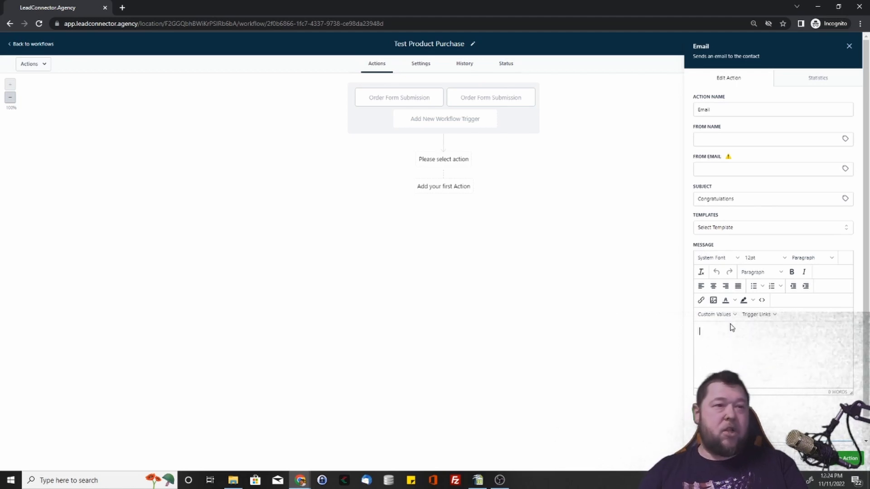
{"action": "left_click", "coordinate": [730, 316]}
{"action": "mouse_move", "coordinate": [734, 328]}
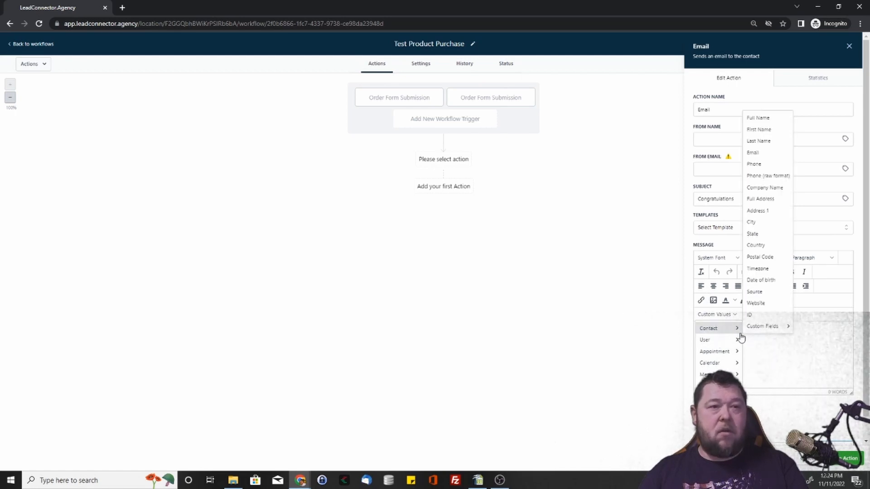
{"action": "left_click", "coordinate": [761, 119]}
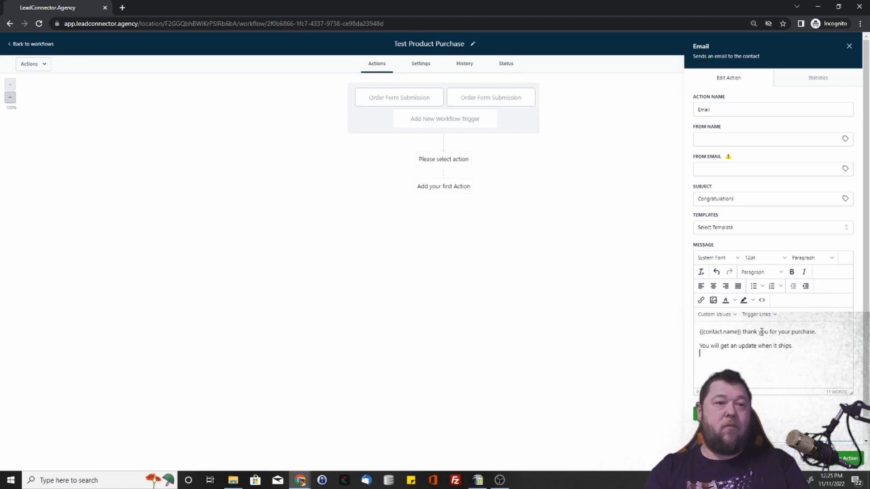
{"action": "scroll", "coordinate": [788, 364], "scroll_direction": "down", "scroll_amount": 1}
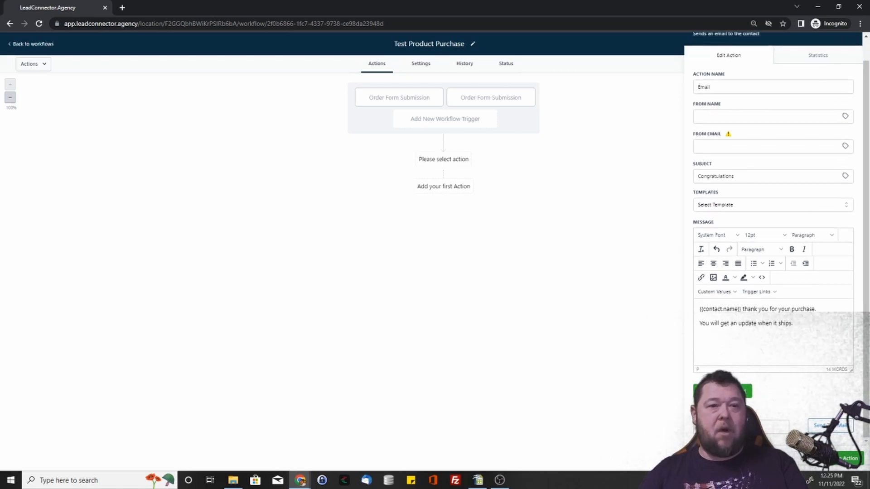
{"action": "left_click", "coordinate": [848, 459]}
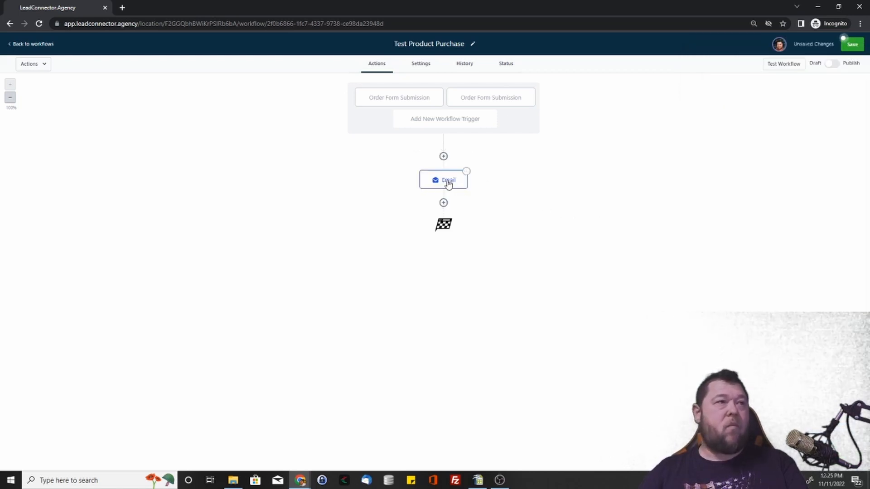
Step: Examine the statistics of the Email action and return to the workflow
{"action": "left_click", "coordinate": [447, 182]}
{"action": "left_click", "coordinate": [832, 82]}
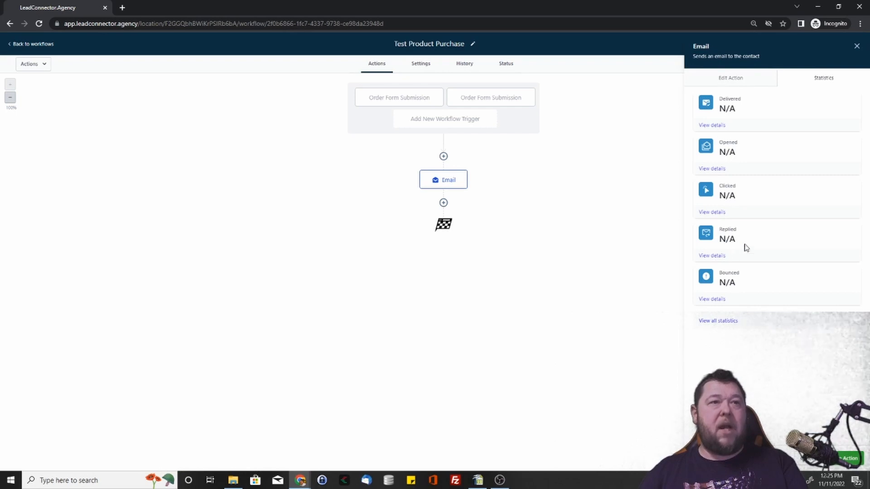
{"action": "left_click", "coordinate": [843, 458]}
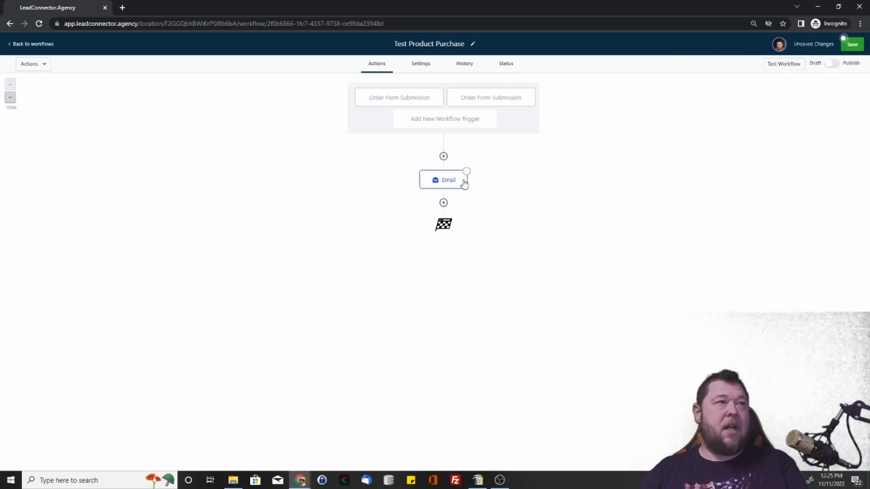
Step: Open a Send SMS action after the email and examine its template choices and custom values
{"action": "left_click", "coordinate": [443, 202]}
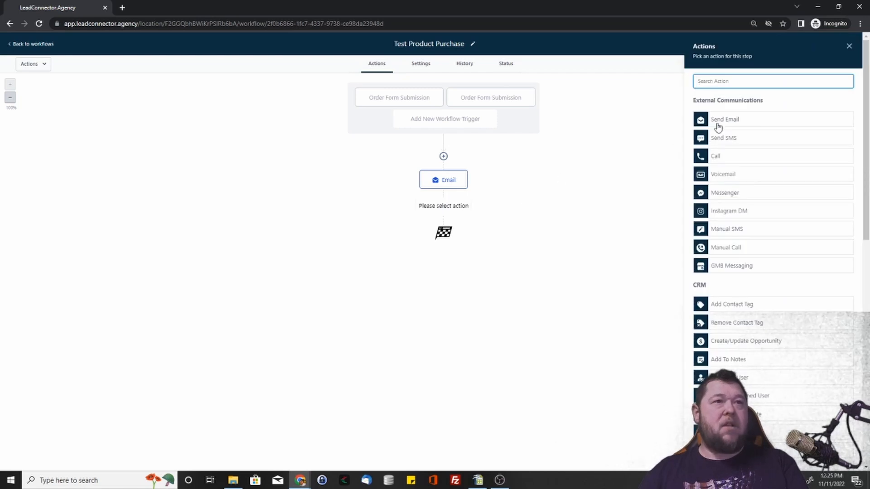
{"action": "left_click", "coordinate": [740, 137]}
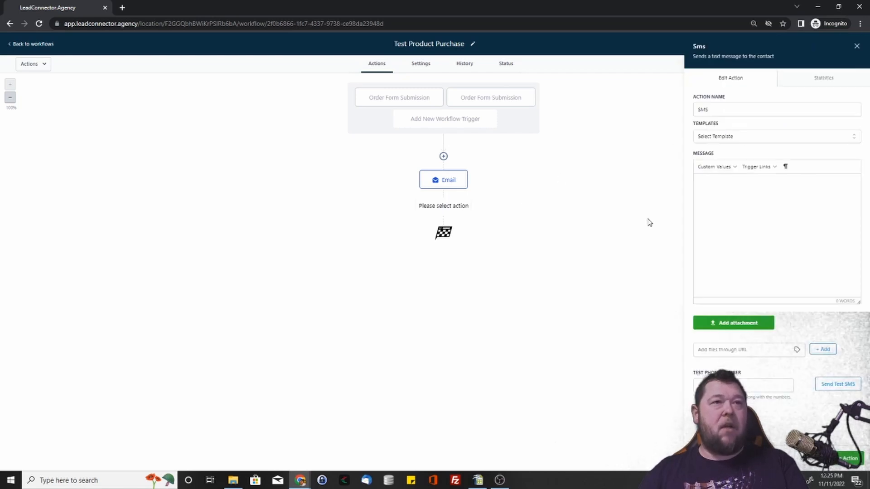
{"action": "left_click", "coordinate": [759, 136]}
{"action": "left_click", "coordinate": [774, 137]}
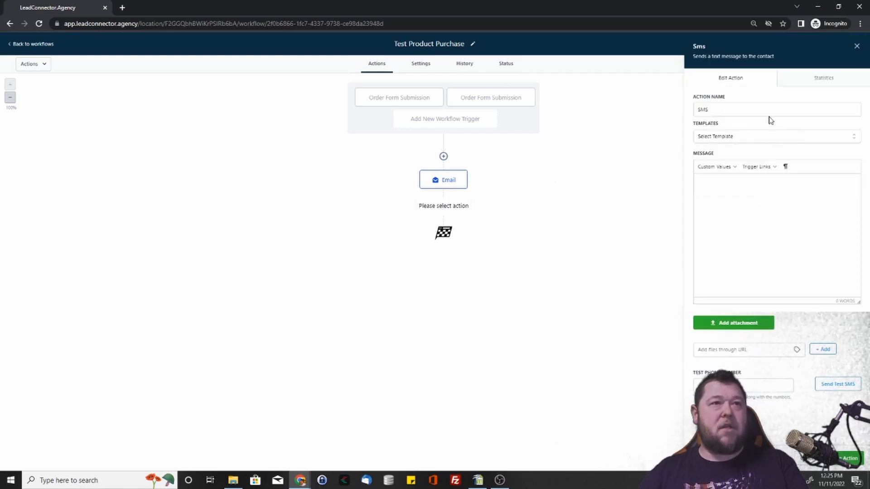
{"action": "left_click", "coordinate": [727, 171]}
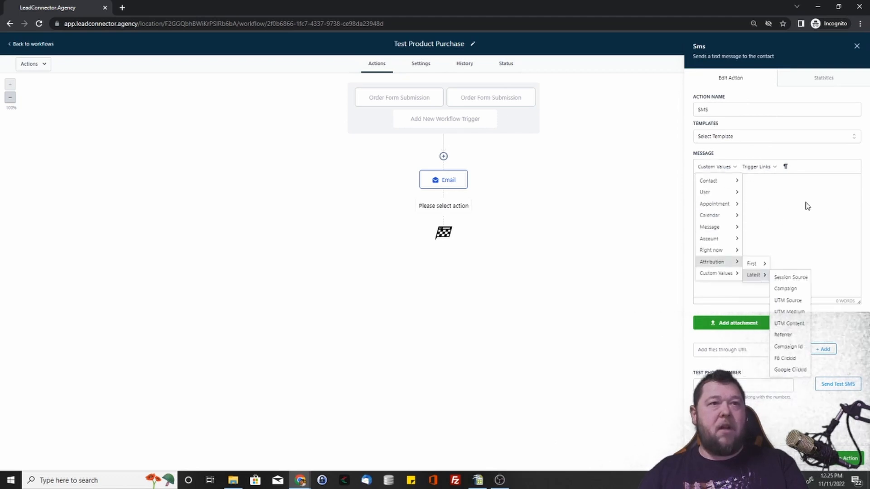
{"action": "left_click", "coordinate": [838, 196]}
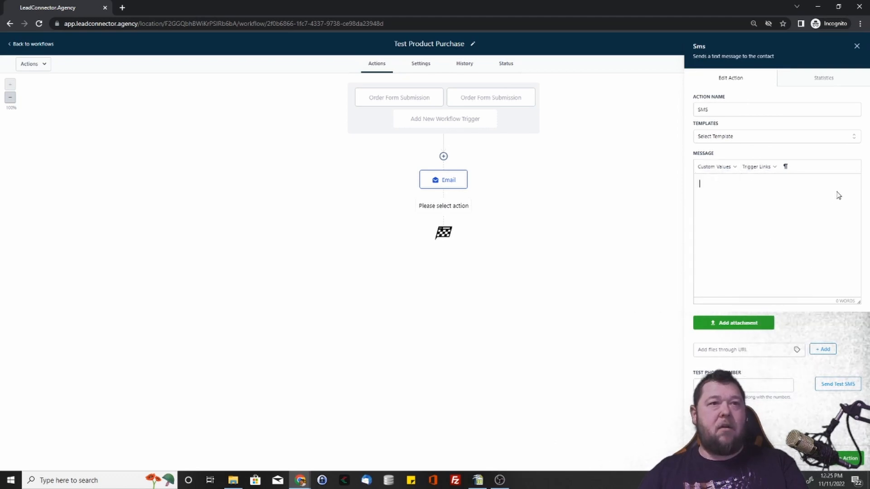
Step: Try the Calendar Name custom value in the SMS message and delete it again
{"action": "left_click", "coordinate": [719, 167]}
{"action": "mouse_move", "coordinate": [726, 180]}
{"action": "mouse_move", "coordinate": [730, 209]}
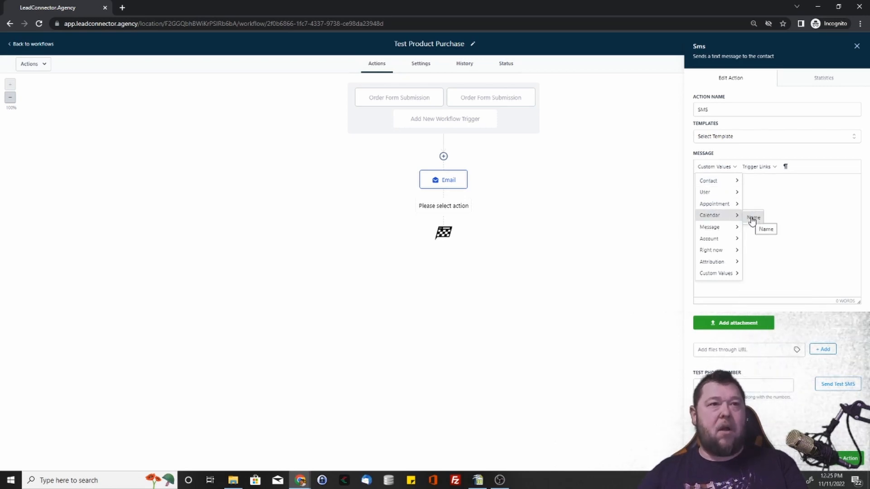
{"action": "left_click", "coordinate": [752, 219]}
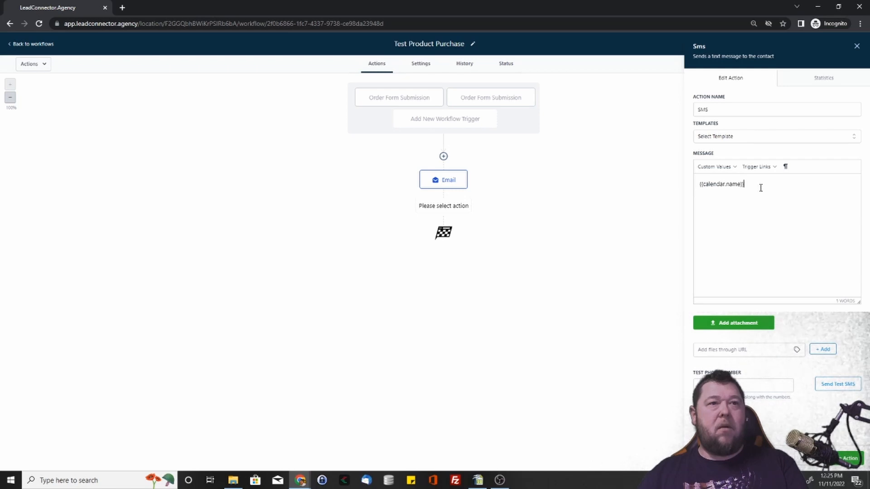
{"action": "left_click_drag", "start_coordinate": [761, 188], "coordinate": [701, 185]}
{"action": "key", "text": "BackSpace"}
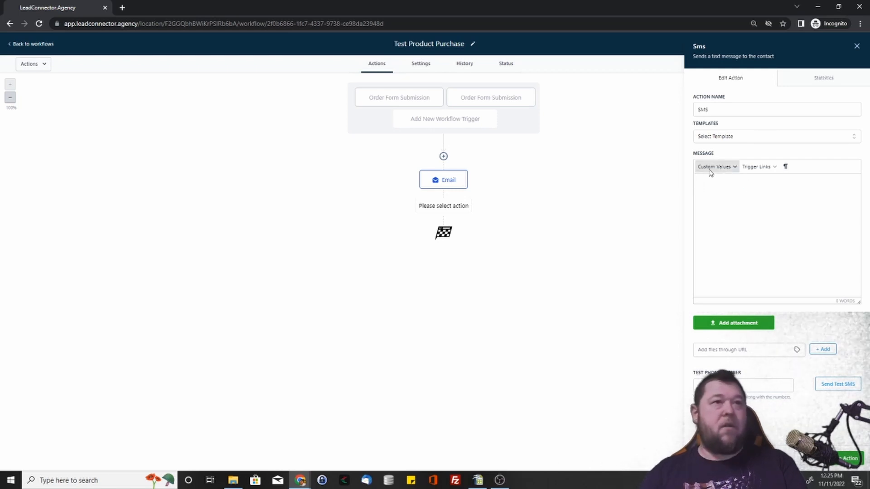
Step: Examine the Attribution and Right now custom values for the SMS message, and leave the action without saving it
{"action": "left_click", "coordinate": [710, 173]}
{"action": "mouse_move", "coordinate": [717, 227]}
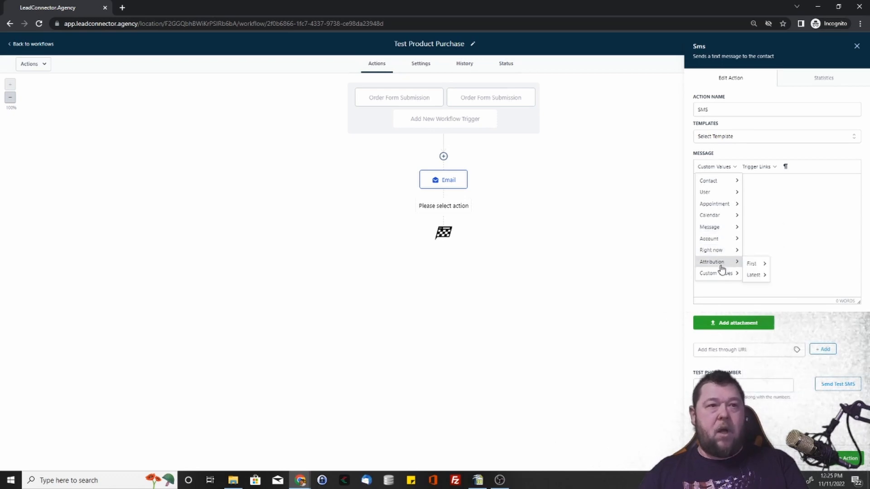
{"action": "mouse_move", "coordinate": [723, 273]}
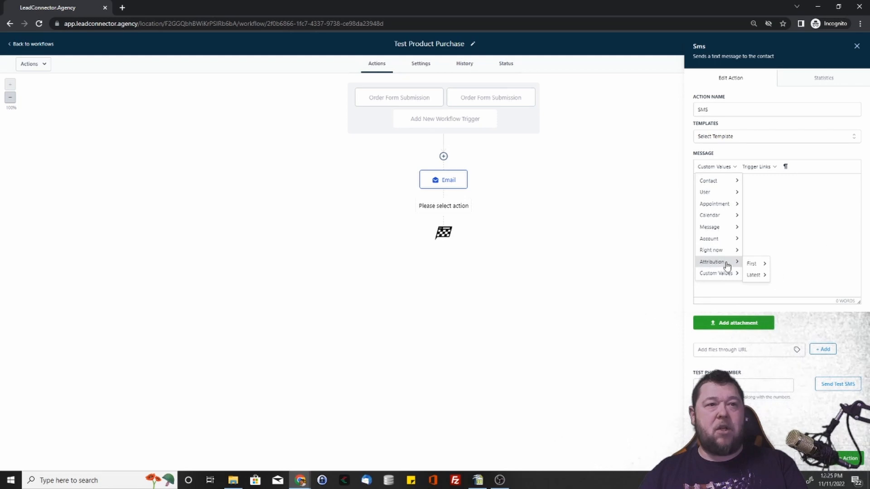
{"action": "mouse_move", "coordinate": [754, 268]}
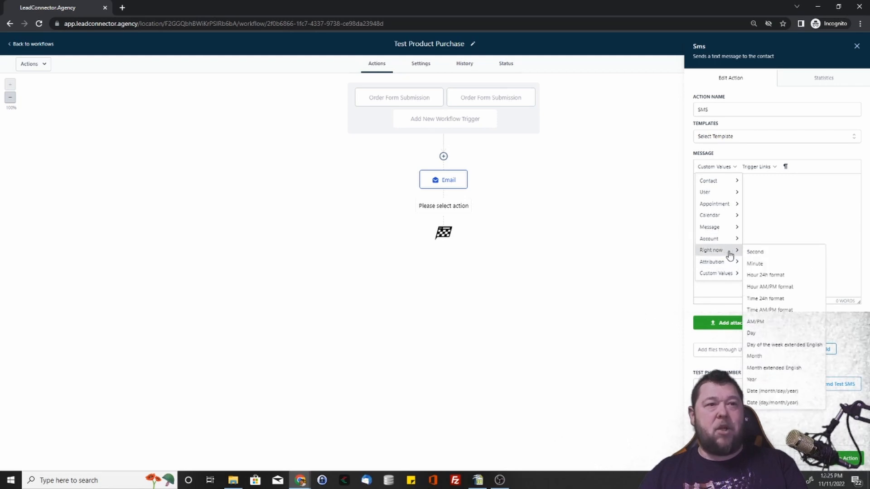
{"action": "left_click", "coordinate": [818, 213]}
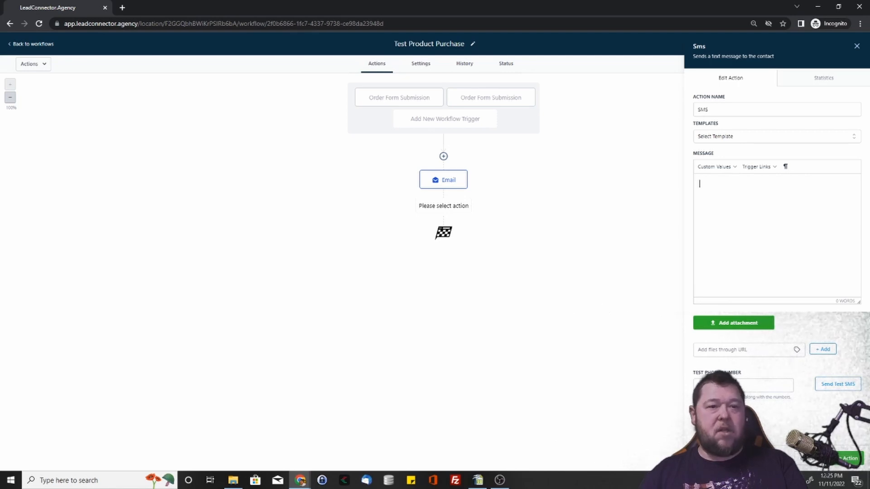
{"action": "left_click", "coordinate": [815, 461]}
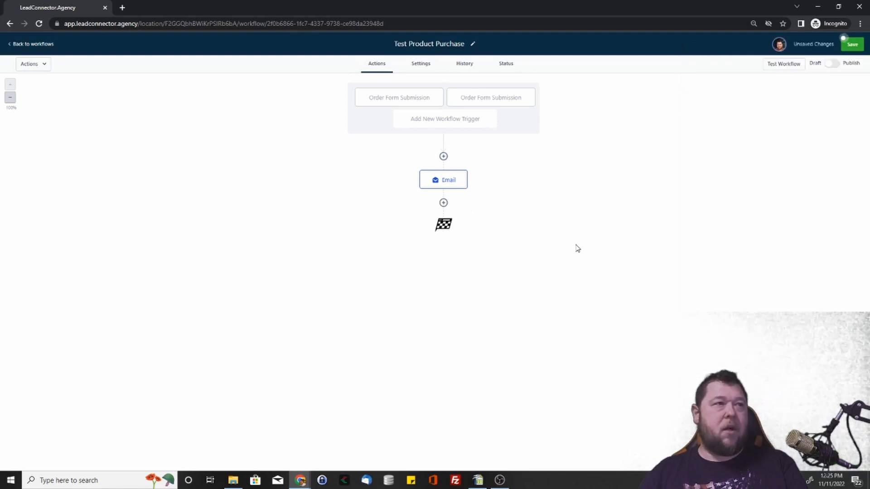
Step: Add a Membership Grant Offer action after the email for "7 Techniques To Minimize Your Facebook Ad Spend" and review its saved settings
{"action": "left_click", "coordinate": [444, 203]}
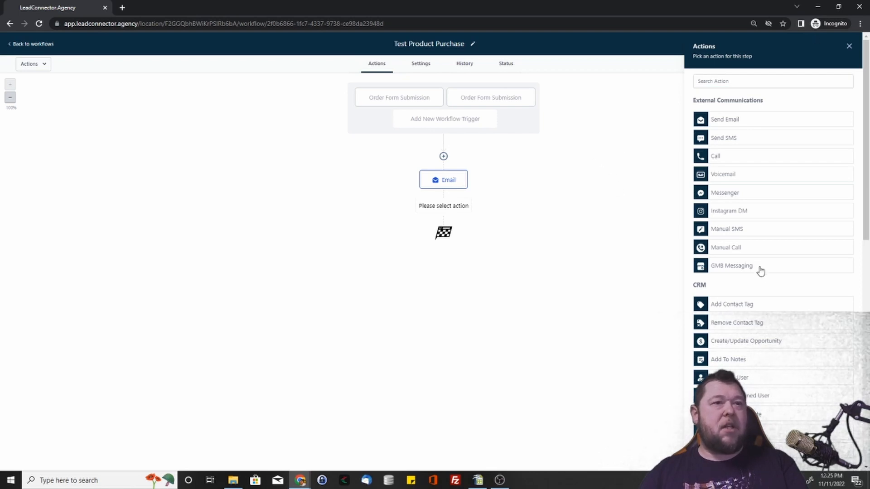
{"action": "scroll", "coordinate": [707, 313], "scroll_direction": "down", "scroll_amount": 6}
{"action": "scroll", "coordinate": [766, 337], "scroll_direction": "down", "scroll_amount": 5}
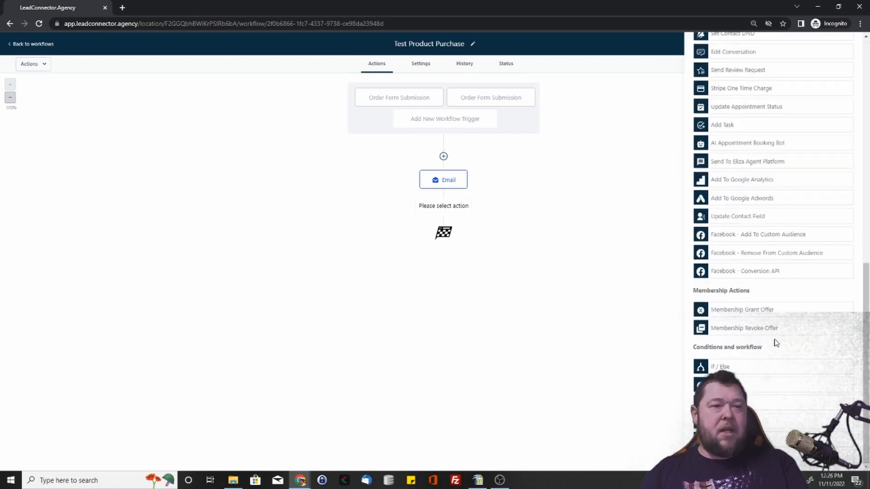
{"action": "left_click", "coordinate": [767, 310]}
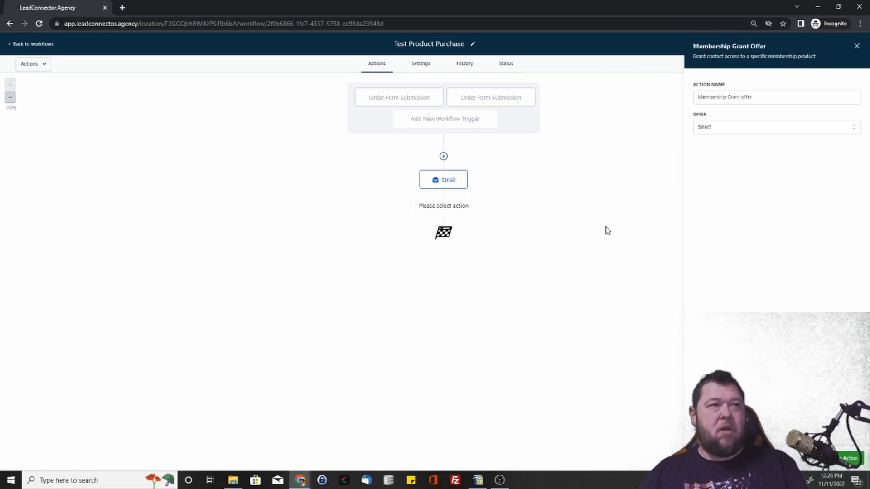
{"action": "left_click", "coordinate": [767, 129]}
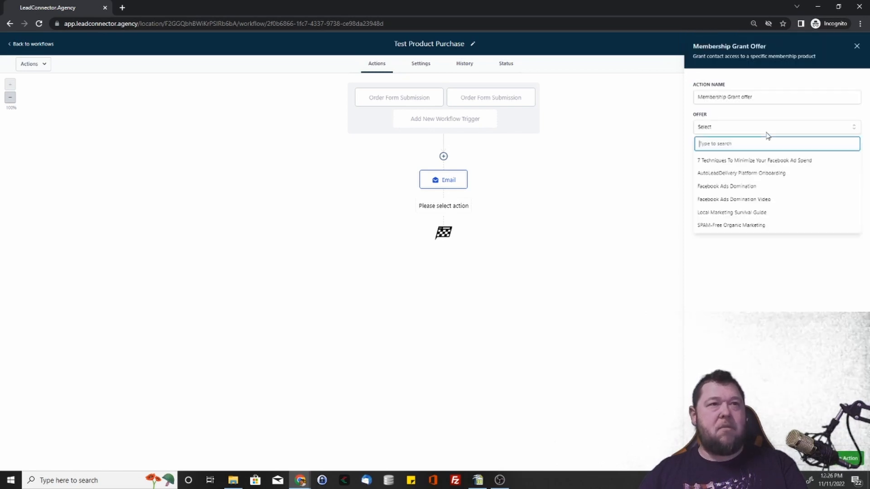
{"action": "left_click", "coordinate": [762, 162]}
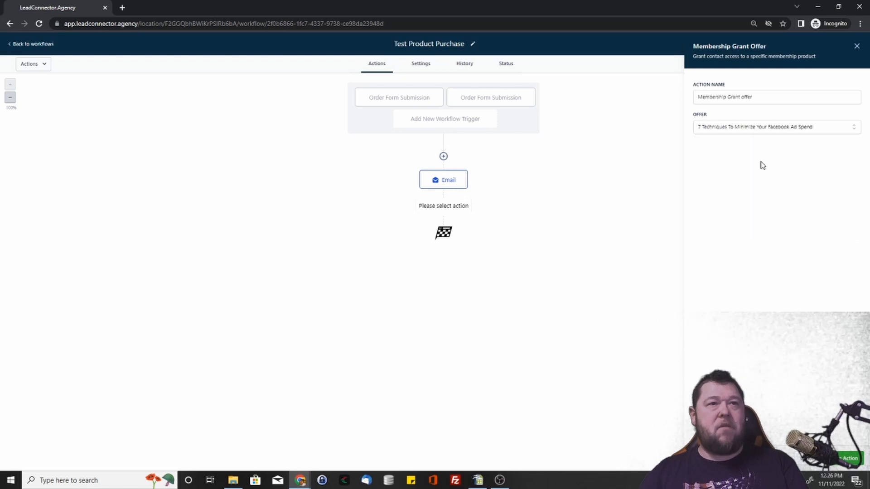
{"action": "left_click", "coordinate": [849, 459]}
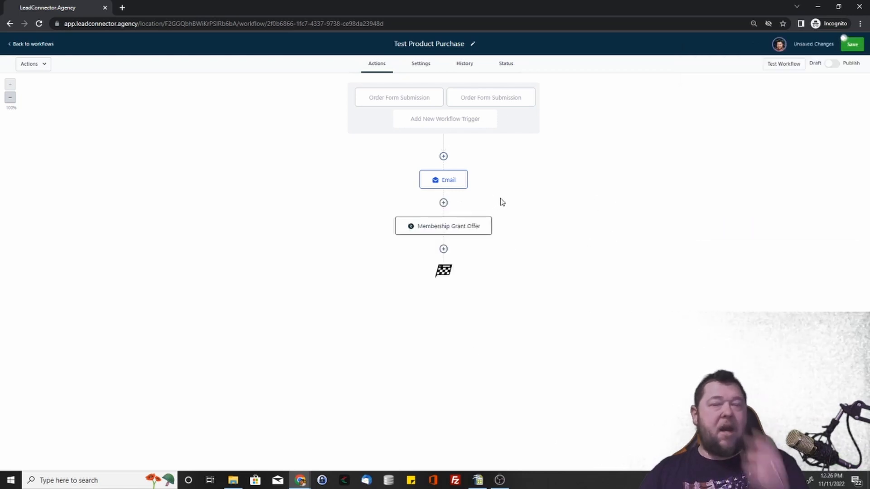
{"action": "left_click", "coordinate": [449, 228]}
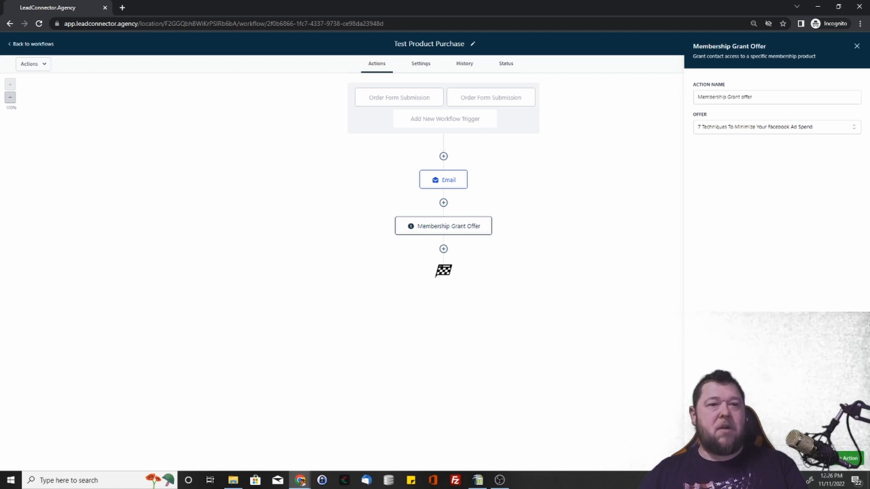
{"action": "left_click", "coordinate": [807, 460]}
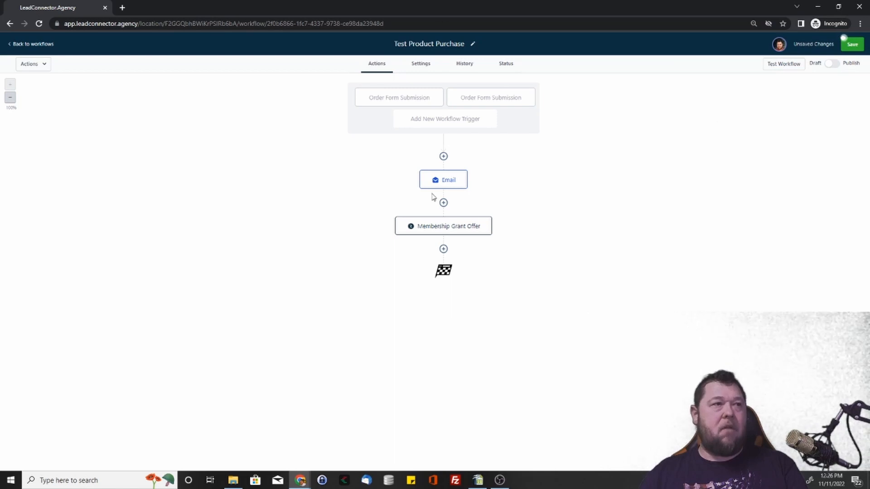
Step: Add an Add Contact Tag action with the tag "ads" after the Membership Grant Offer and save the workflow
{"action": "left_click", "coordinate": [444, 249]}
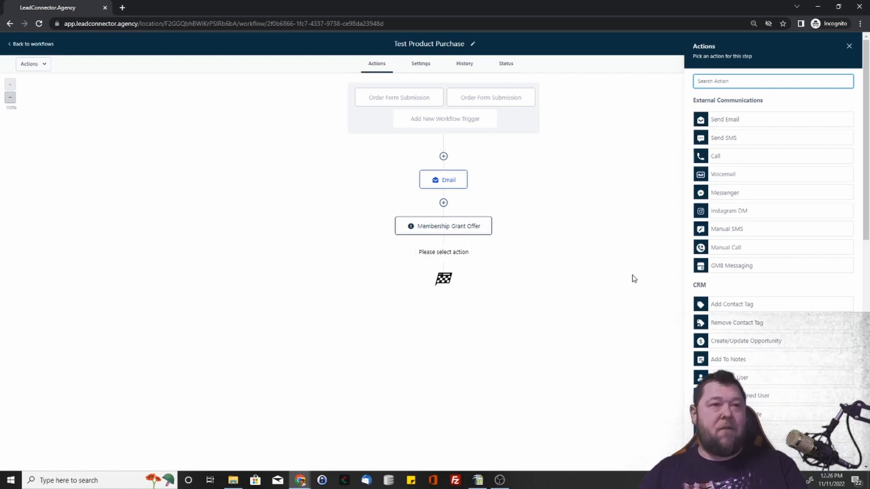
{"action": "scroll", "coordinate": [721, 331], "scroll_direction": "down", "scroll_amount": 8}
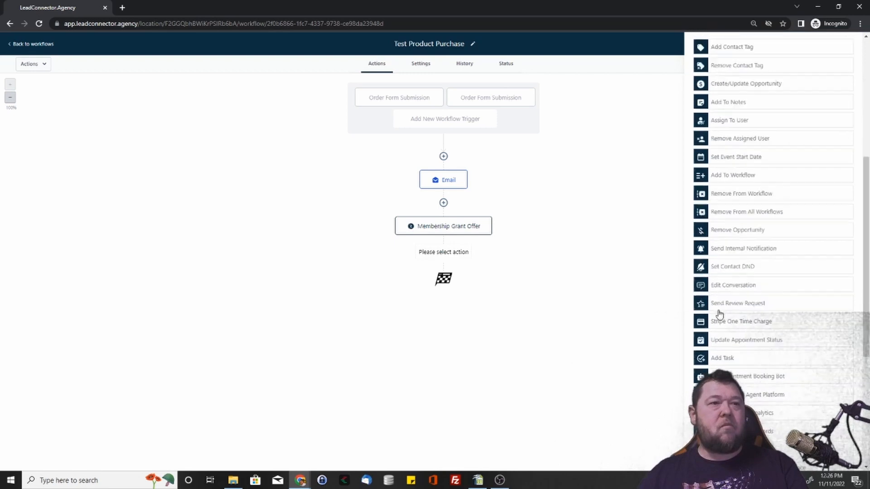
{"action": "scroll", "coordinate": [723, 309], "scroll_direction": "up", "scroll_amount": 8}
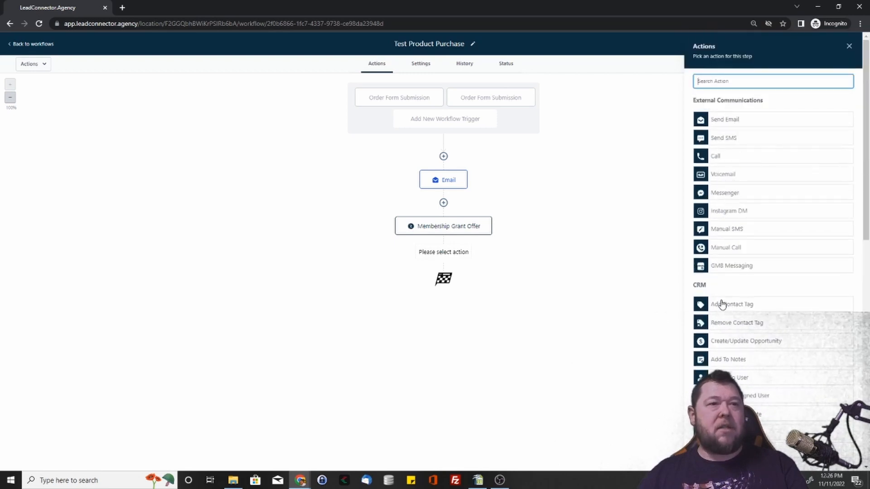
{"action": "left_click", "coordinate": [726, 307]}
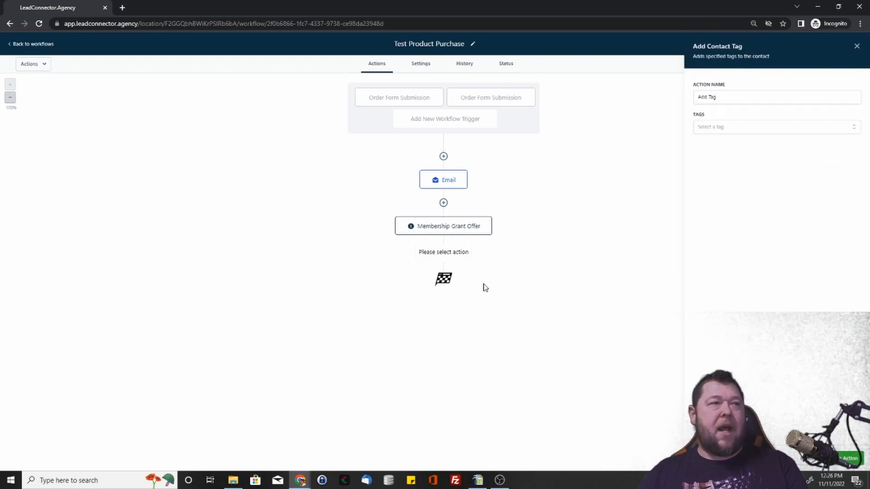
{"action": "left_click", "coordinate": [736, 132]}
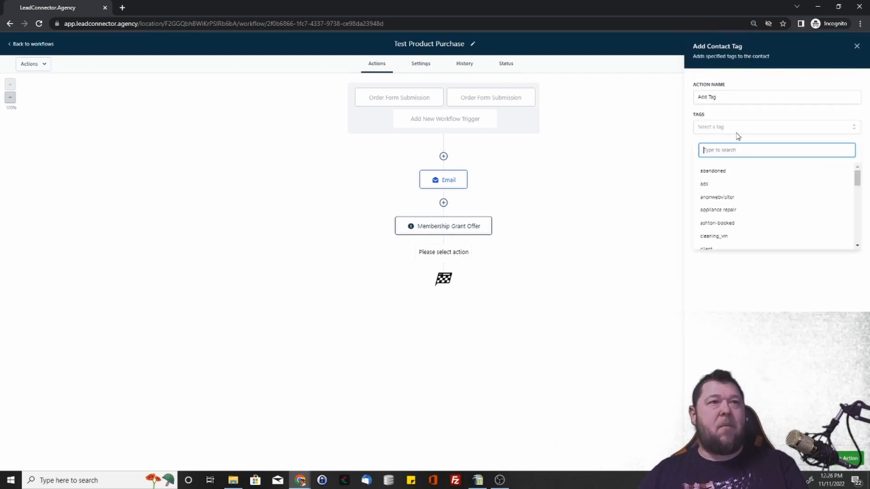
{"action": "left_click", "coordinate": [705, 186]}
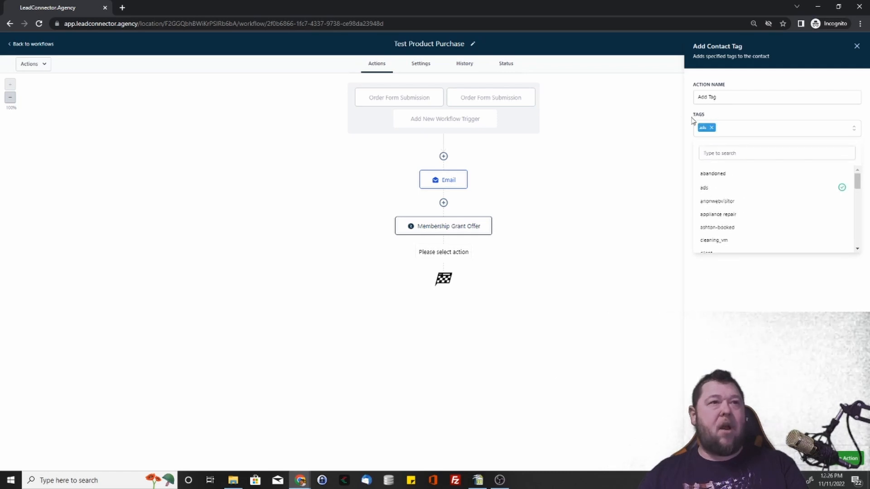
{"action": "left_click", "coordinate": [788, 326]}
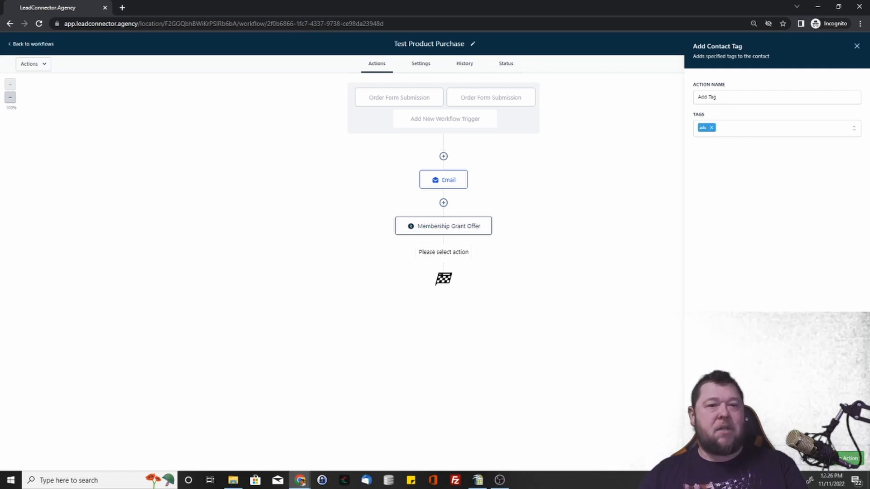
{"action": "left_click", "coordinate": [850, 459]}
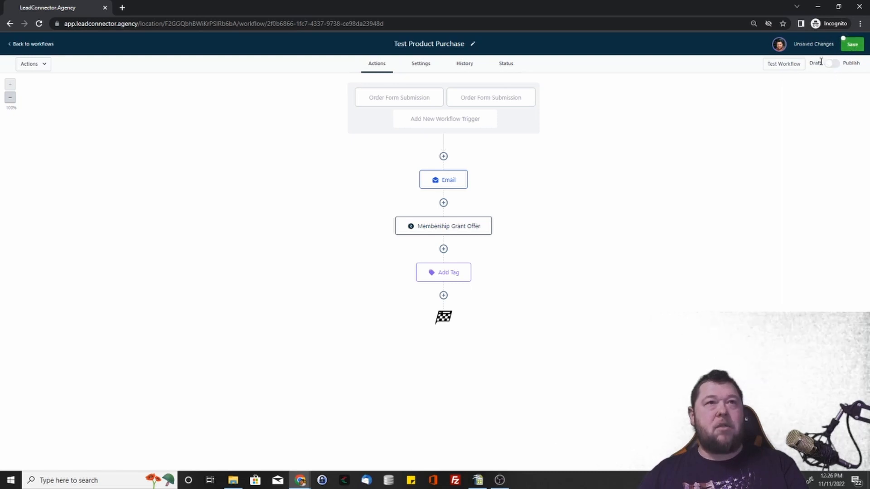
{"action": "left_click", "coordinate": [852, 45]}
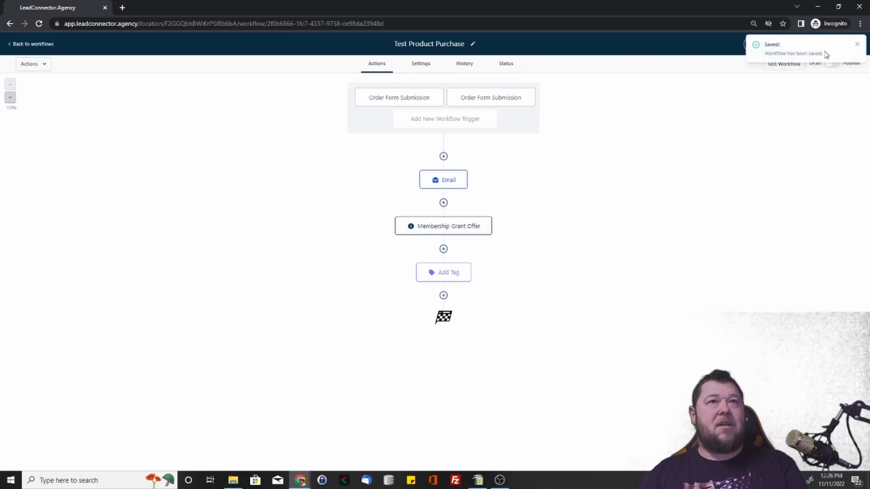
{"action": "left_click", "coordinate": [857, 43]}
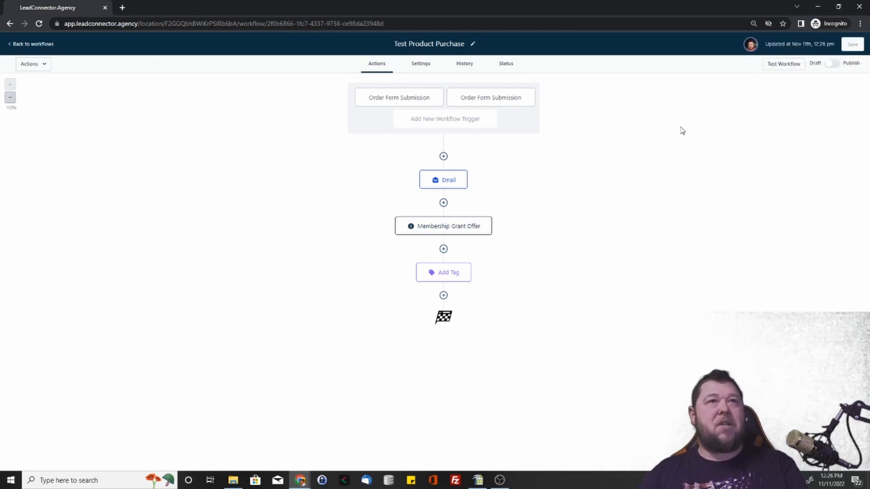
Step: Examine the contact selection of the workflow test and leave it without running a test
{"action": "left_click", "coordinate": [791, 68]}
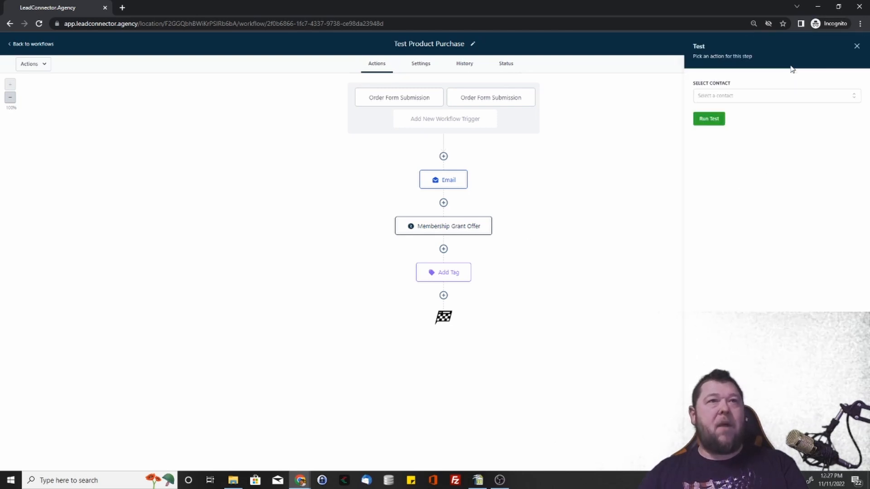
{"action": "left_click", "coordinate": [759, 100]}
{"action": "left_click", "coordinate": [759, 101]}
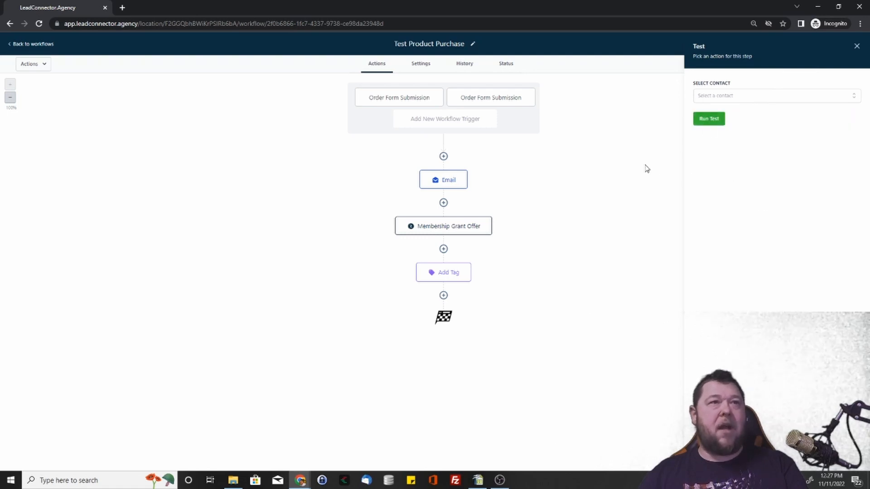
{"action": "left_click", "coordinate": [856, 49]}
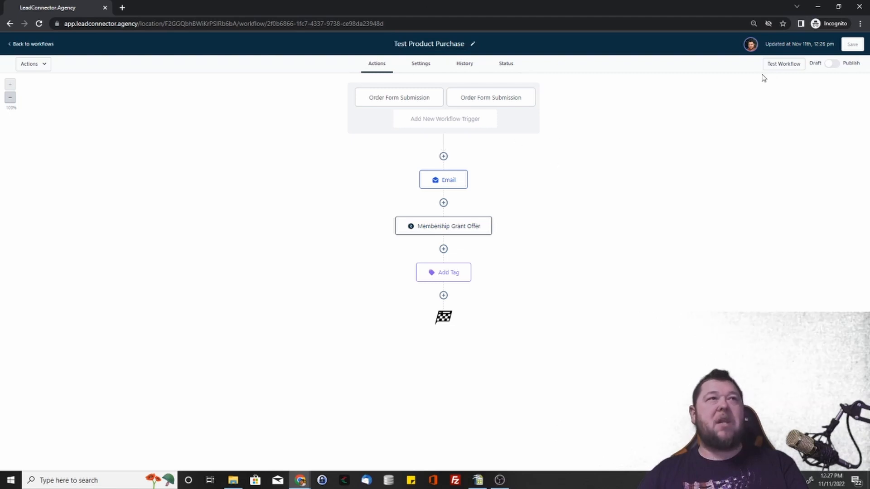
Step: Try a Facebook Lead Form Submitted trigger with an In Form filter set to 500 Setup
{"action": "scroll", "coordinate": [736, 216], "scroll_direction": "down", "scroll_amount": 12}
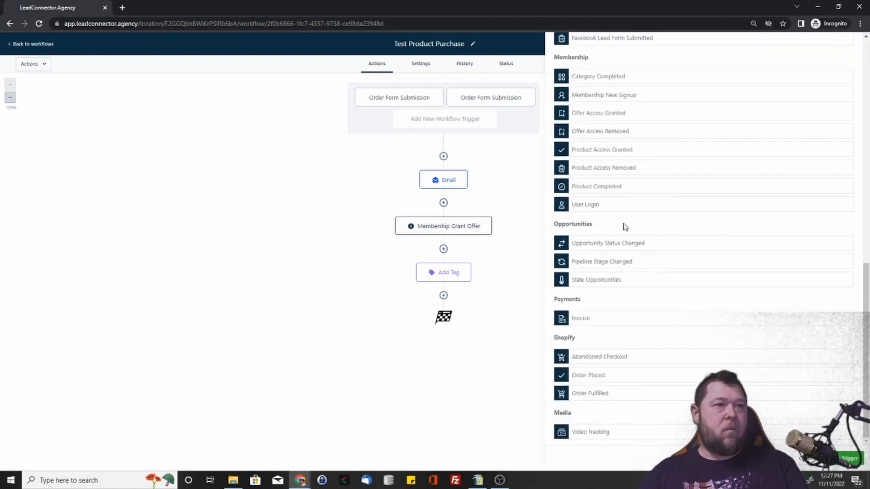
{"action": "scroll", "coordinate": [623, 225], "scroll_direction": "up", "scroll_amount": 4}
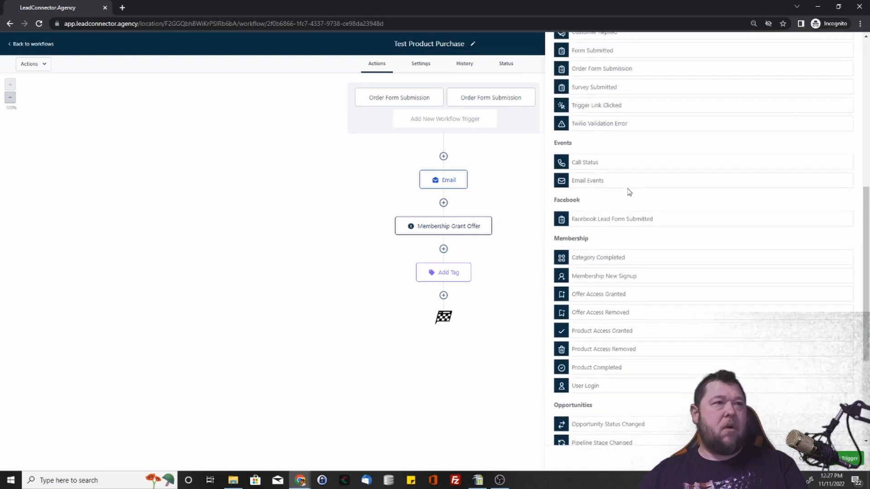
{"action": "left_click", "coordinate": [615, 219]}
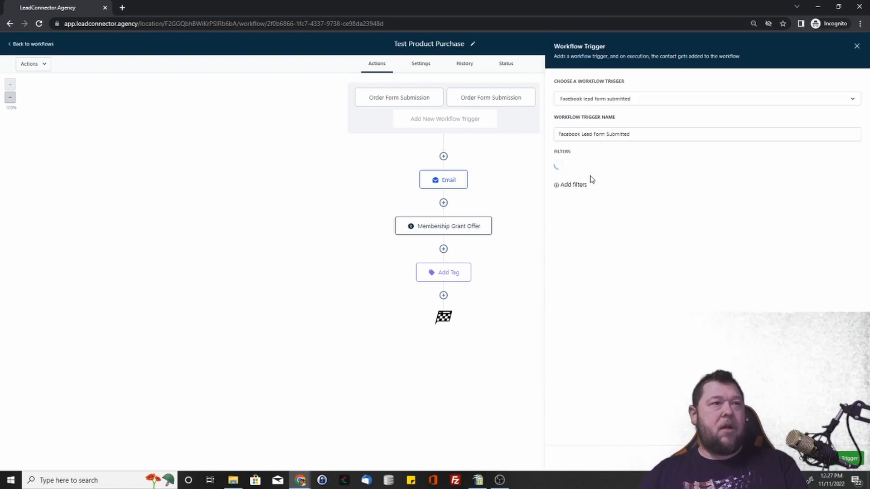
{"action": "left_click", "coordinate": [598, 171]}
{"action": "left_click", "coordinate": [597, 206]}
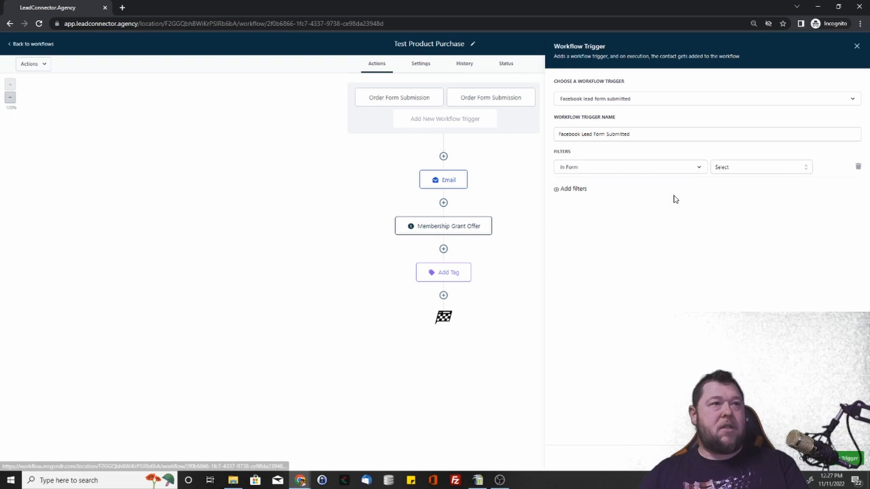
{"action": "left_click", "coordinate": [732, 172]}
{"action": "left_click", "coordinate": [739, 199]}
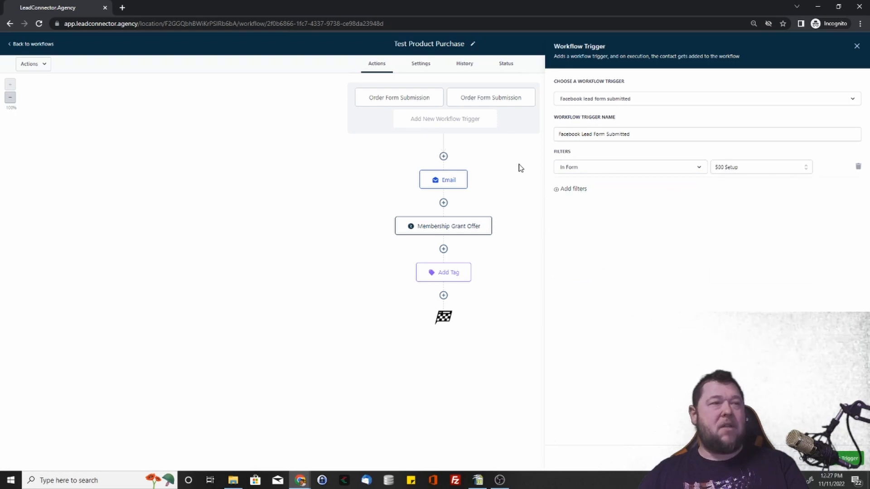
Step: Try a second trigger filter on the Ad Account Number custom field with Contains Phrase, and leave the trigger
{"action": "left_click", "coordinate": [570, 190]}
{"action": "left_click", "coordinate": [594, 191]}
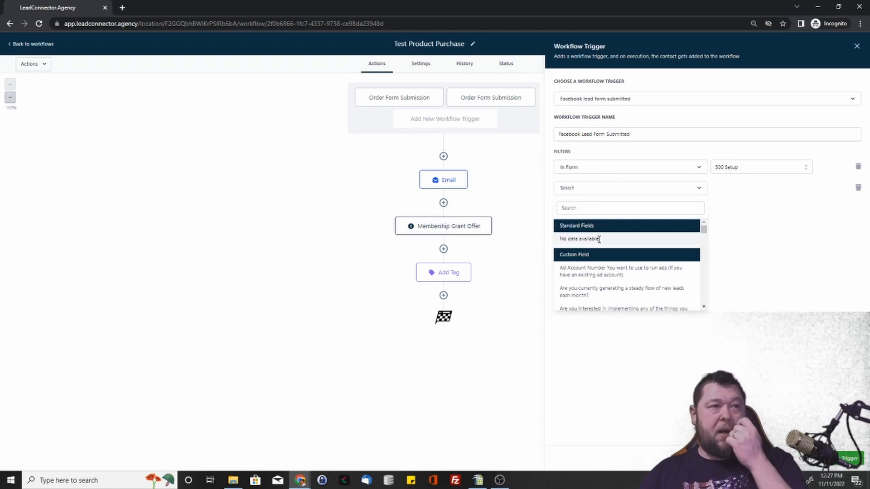
{"action": "scroll", "coordinate": [624, 287], "scroll_direction": "down", "scroll_amount": 5}
{"action": "scroll", "coordinate": [630, 272], "scroll_direction": "up", "scroll_amount": 5}
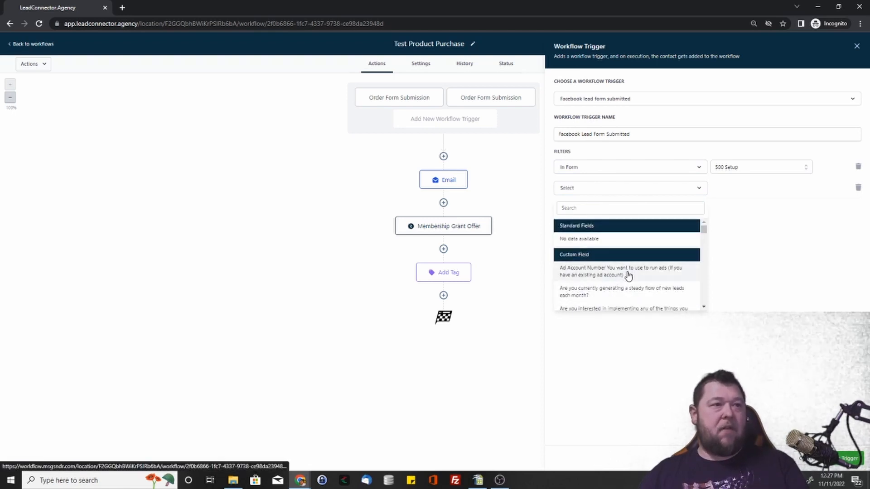
{"action": "left_click", "coordinate": [627, 272]}
{"action": "left_click", "coordinate": [734, 189]}
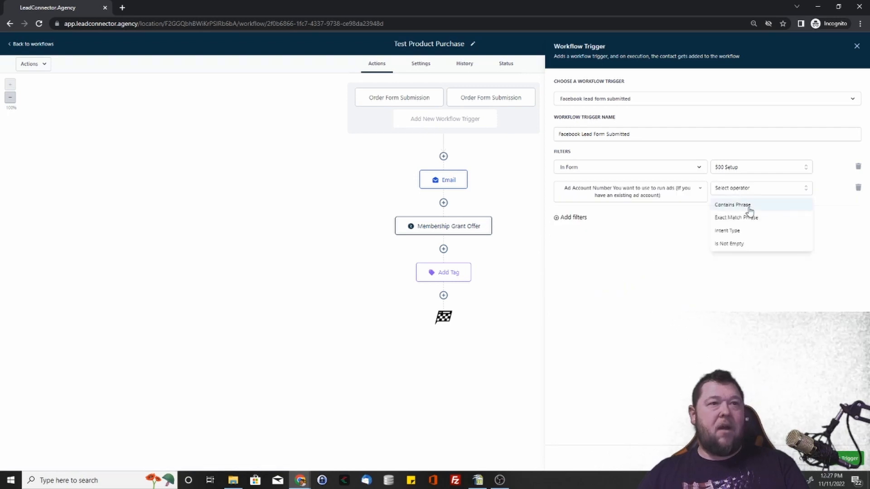
{"action": "left_click", "coordinate": [744, 205]}
{"action": "left_click", "coordinate": [813, 187]}
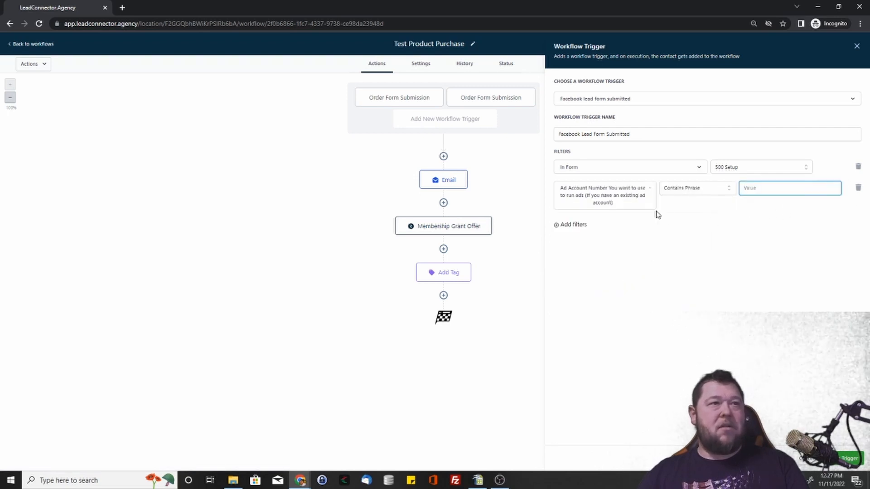
{"action": "left_click", "coordinate": [731, 191]}
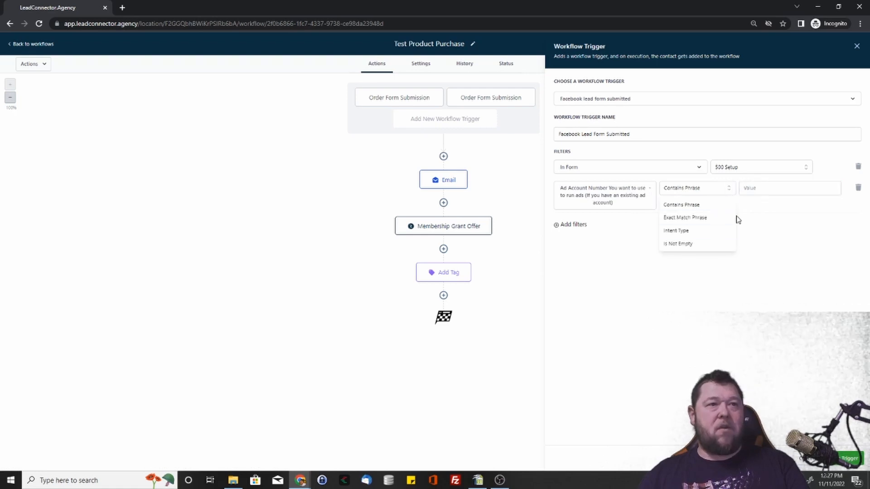
{"action": "left_click", "coordinate": [794, 258]}
{"action": "left_click", "coordinate": [848, 459]}
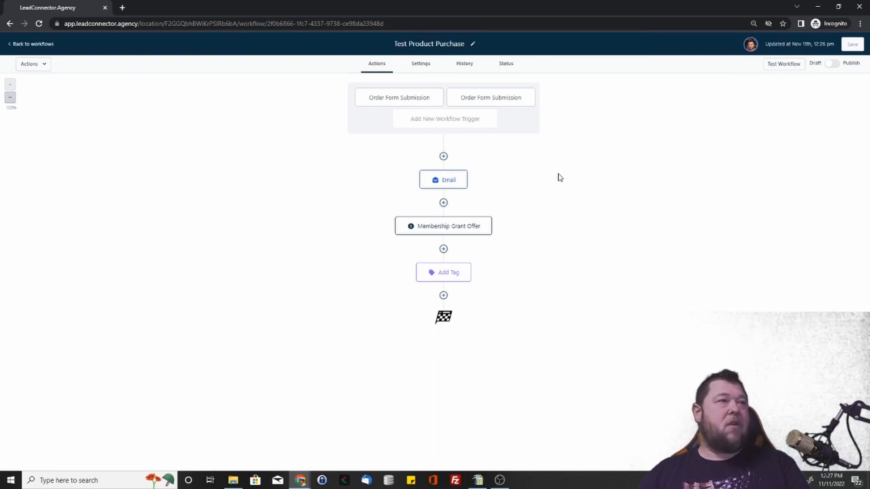
Step: Start an If / Else condition after the Add Tag action, keeping the branch name "Branch"
{"action": "left_click", "coordinate": [444, 295]}
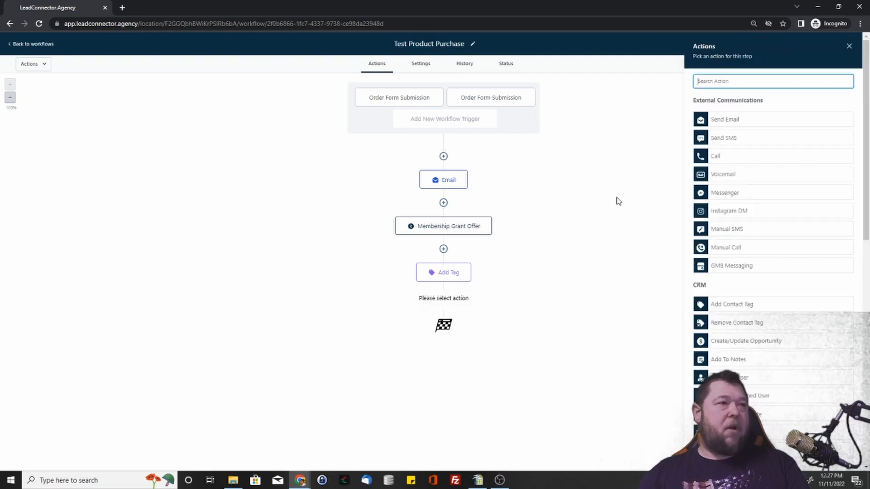
{"action": "scroll", "coordinate": [743, 181], "scroll_direction": "down", "scroll_amount": 10}
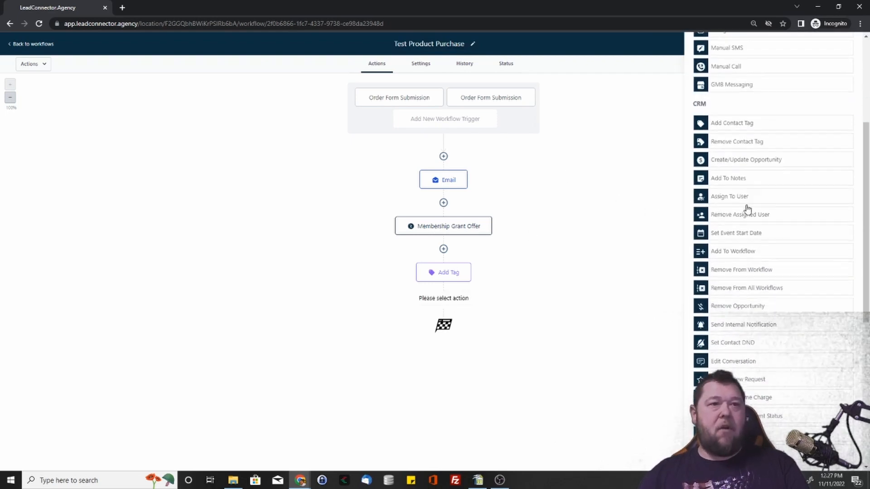
{"action": "scroll", "coordinate": [743, 235], "scroll_direction": "down", "scroll_amount": 2}
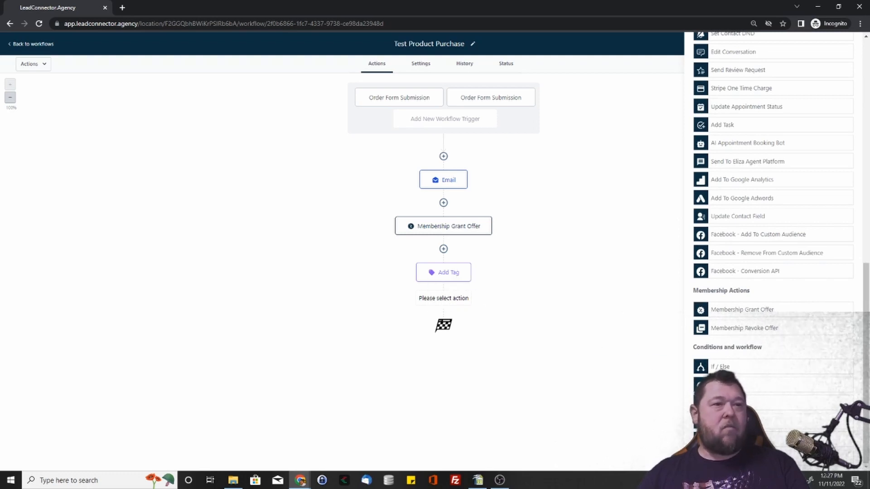
{"action": "left_click", "coordinate": [720, 367]}
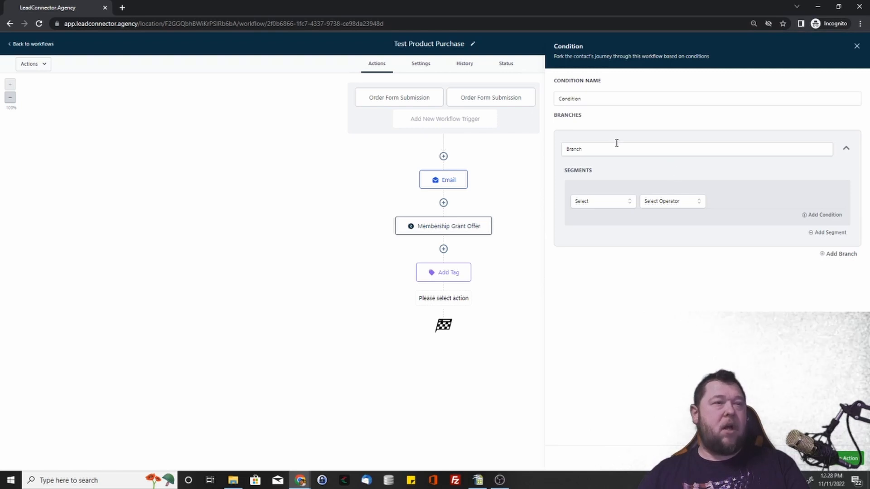
{"action": "double_click", "coordinate": [587, 149]}
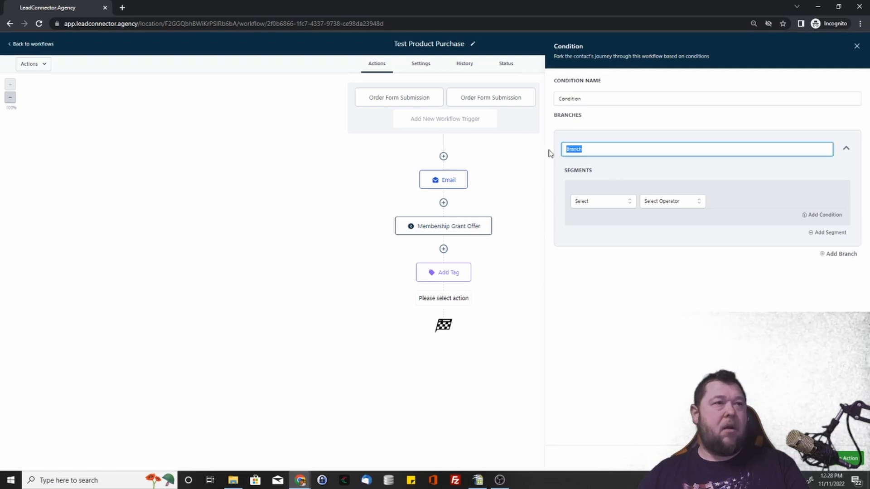
{"action": "left_click", "coordinate": [624, 152]}
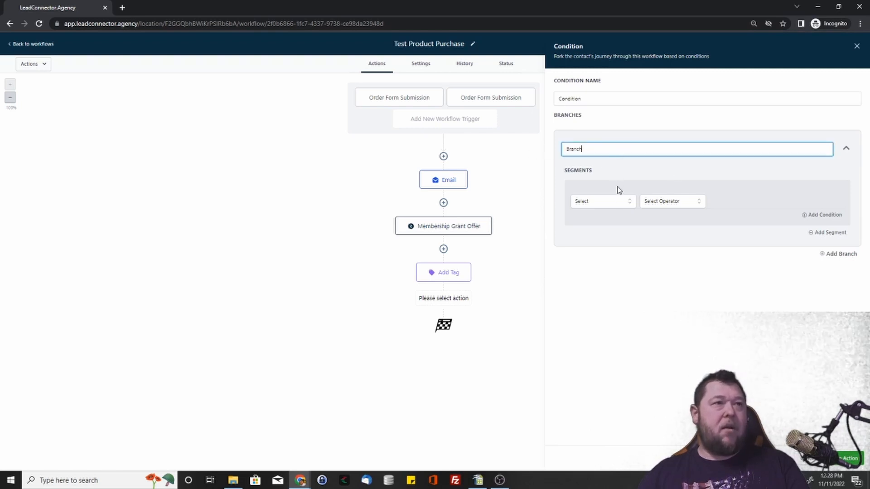
Step: Set the branch's first segment condition to check the contact detail Tags
{"action": "left_click", "coordinate": [621, 202]}
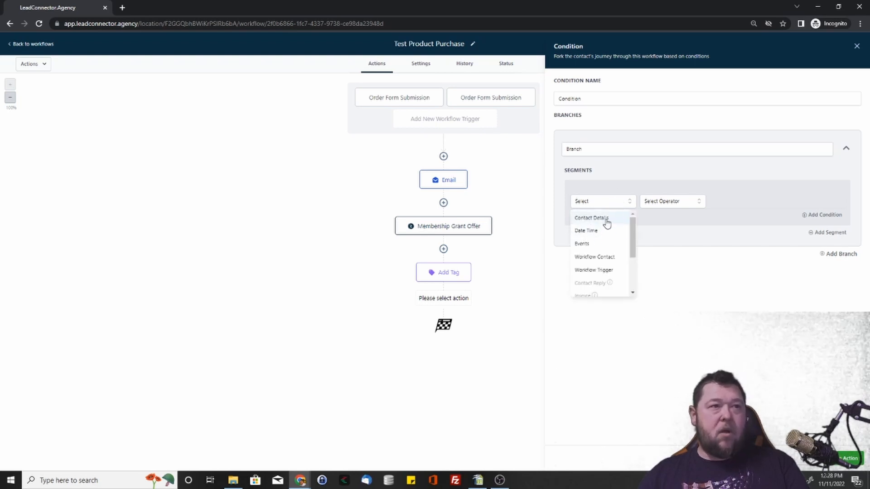
{"action": "scroll", "coordinate": [604, 247], "scroll_direction": "down", "scroll_amount": 2}
{"action": "scroll", "coordinate": [606, 258], "scroll_direction": "up", "scroll_amount": 2}
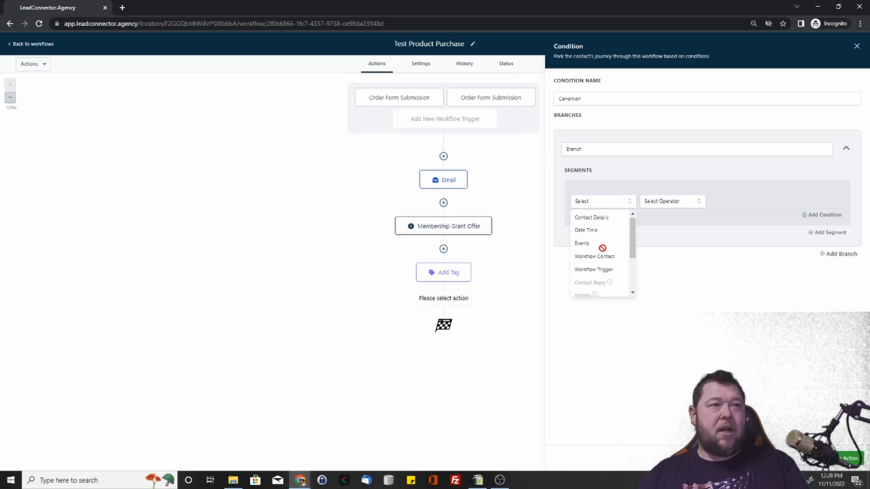
{"action": "left_click", "coordinate": [604, 219]}
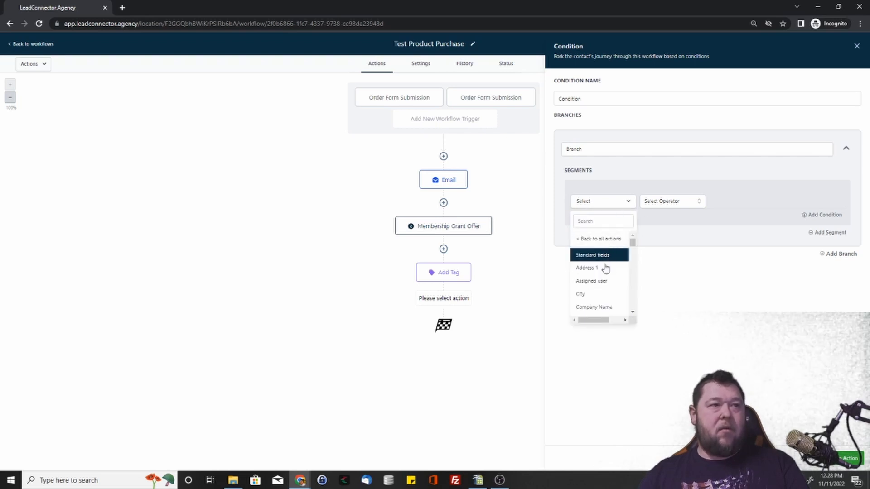
{"action": "scroll", "coordinate": [603, 269], "scroll_direction": "down", "scroll_amount": 2}
{"action": "scroll", "coordinate": [599, 279], "scroll_direction": "down", "scroll_amount": 4}
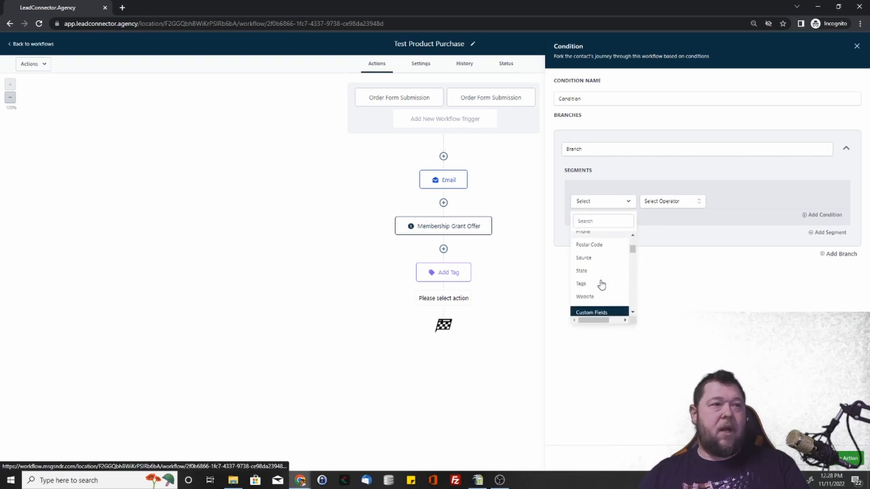
{"action": "scroll", "coordinate": [600, 276], "scroll_direction": "down", "scroll_amount": 2}
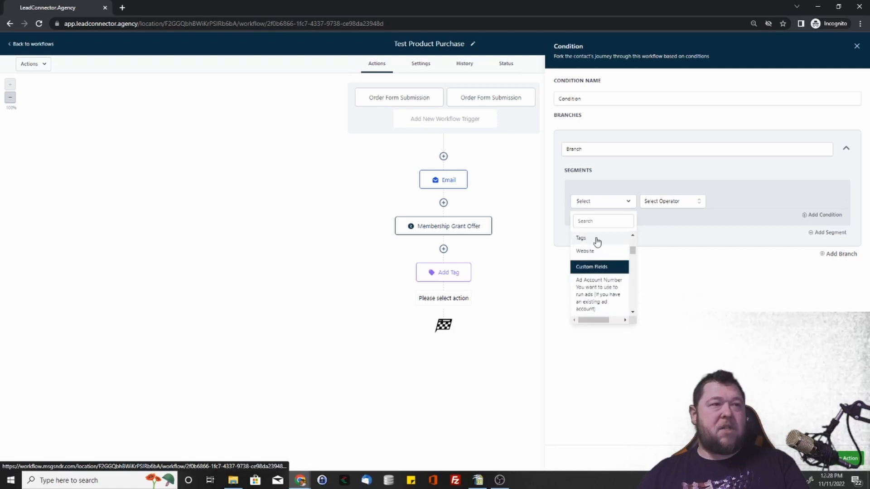
{"action": "left_click", "coordinate": [596, 239]}
Step: Make the Tags condition use Includes with the tag "ads", and save the If / Else action
{"action": "left_click", "coordinate": [661, 202]}
{"action": "left_click", "coordinate": [666, 218]}
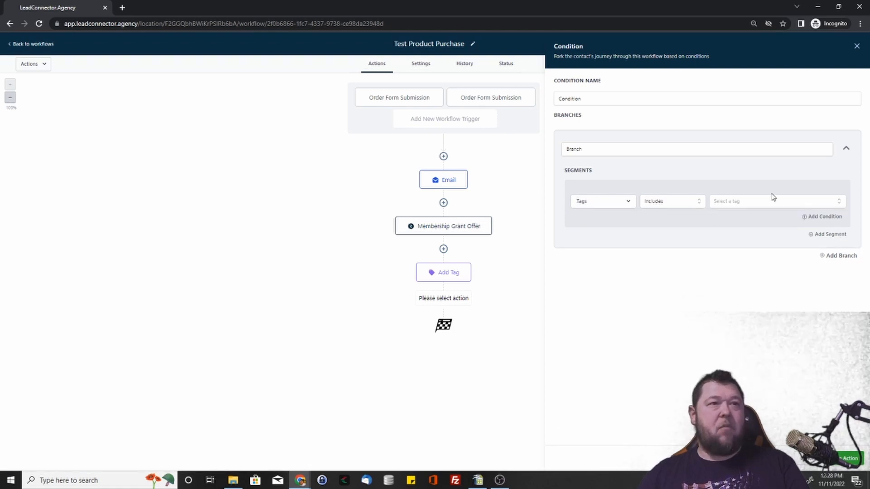
{"action": "left_click", "coordinate": [768, 205]}
{"action": "left_click", "coordinate": [722, 258]}
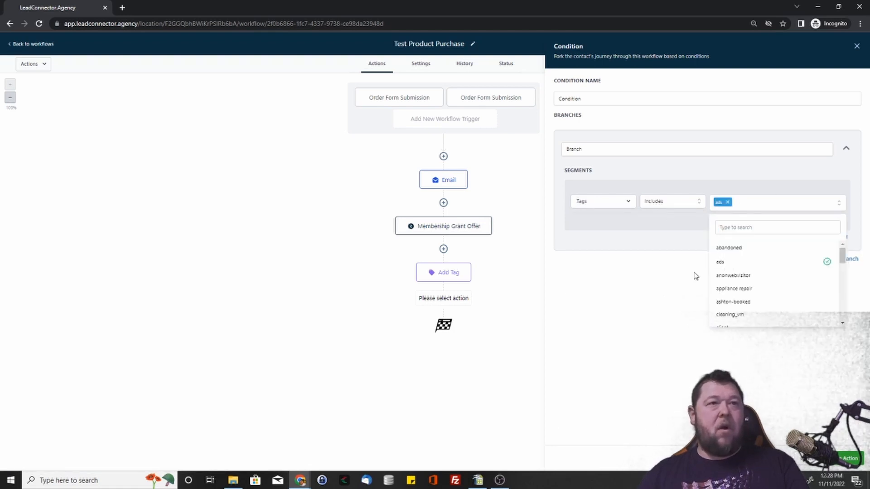
{"action": "left_click", "coordinate": [693, 276]}
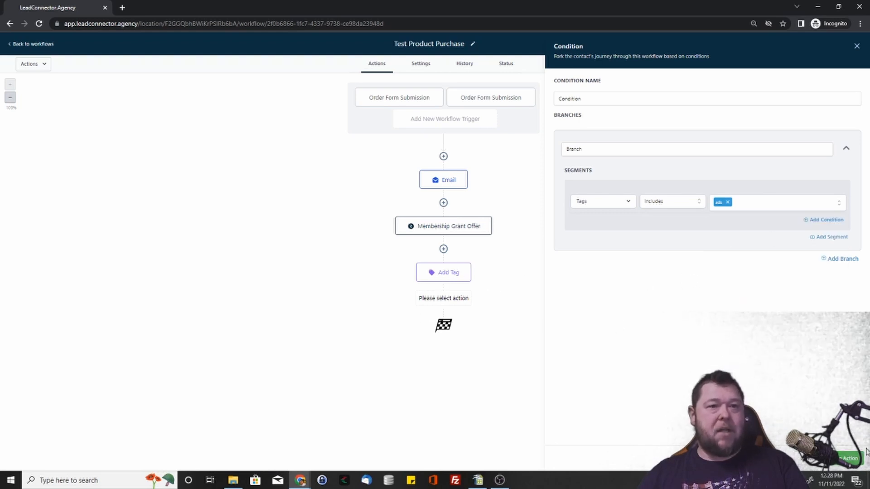
{"action": "left_click", "coordinate": [855, 460]}
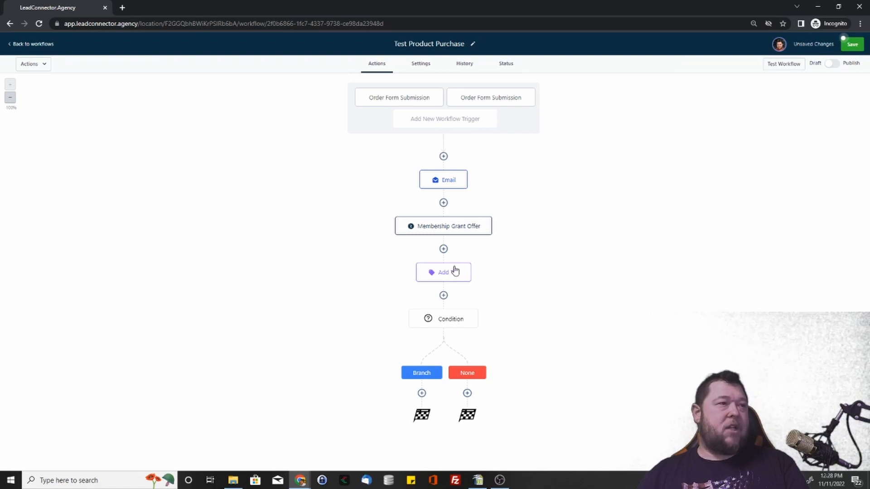
Step: Delete the Add Tag action above the condition and open the condition to check its settings
{"action": "left_click", "coordinate": [471, 264]}
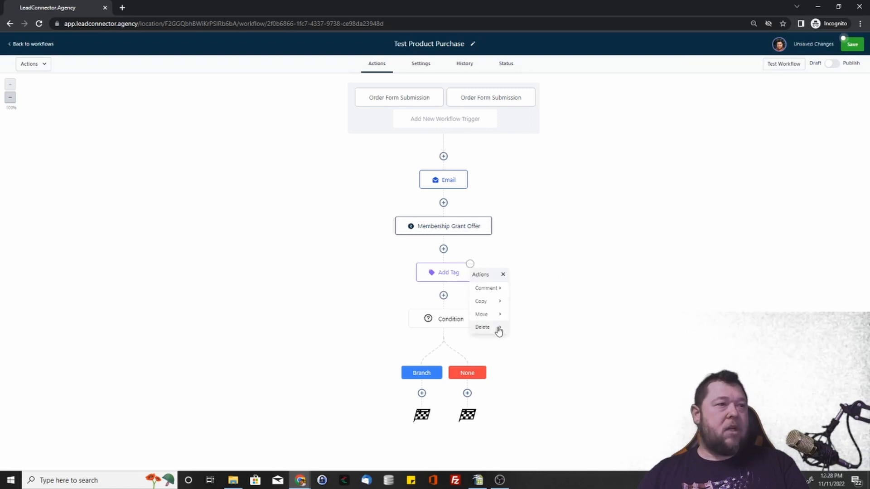
{"action": "mouse_move", "coordinate": [499, 327]}
{"action": "left_click", "coordinate": [540, 289]}
{"action": "left_click", "coordinate": [494, 281]}
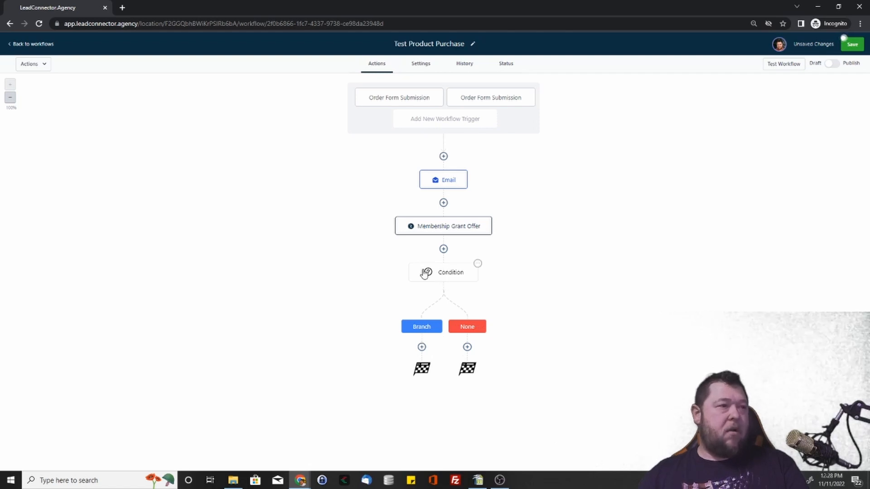
{"action": "left_click", "coordinate": [447, 276]}
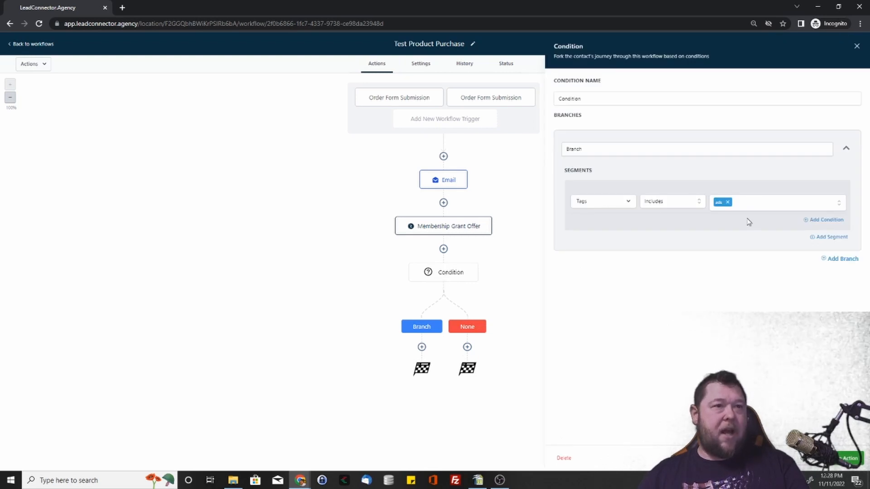
Step: Add an Internal Notification action under Branch, with type Notification and the title "Notification"
{"action": "left_click", "coordinate": [422, 347]}
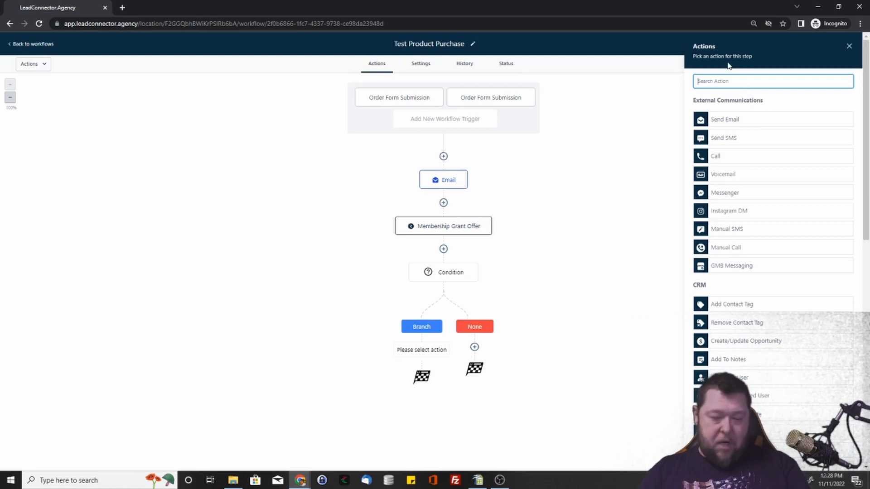
{"action": "type", "text": "not"}
{"action": "left_click", "coordinate": [740, 136]}
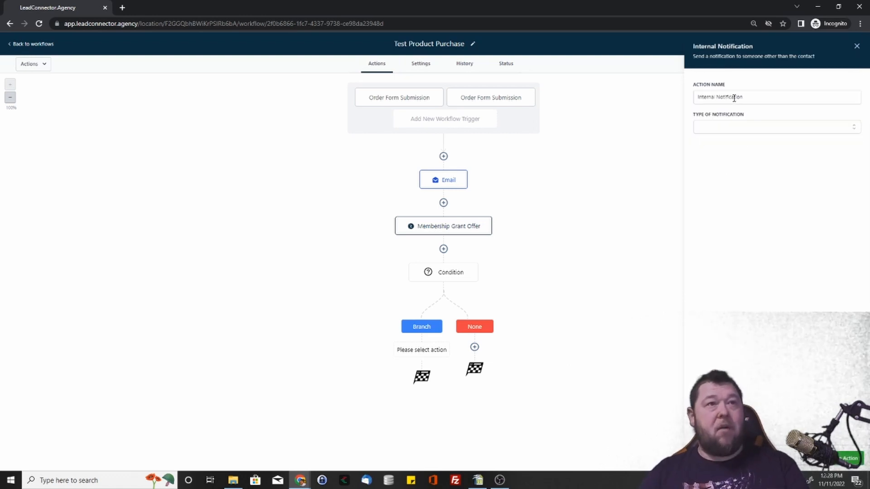
{"action": "left_click", "coordinate": [756, 127]}
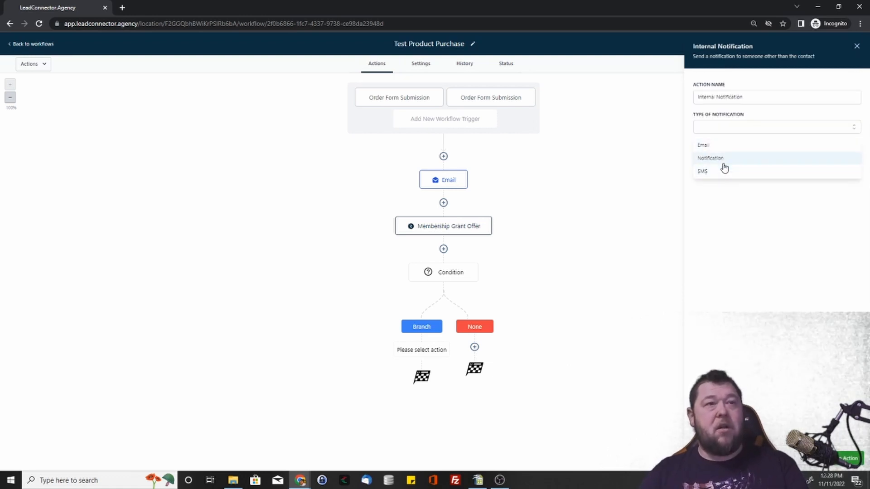
{"action": "left_click", "coordinate": [725, 159]}
{"action": "left_click", "coordinate": [729, 157]}
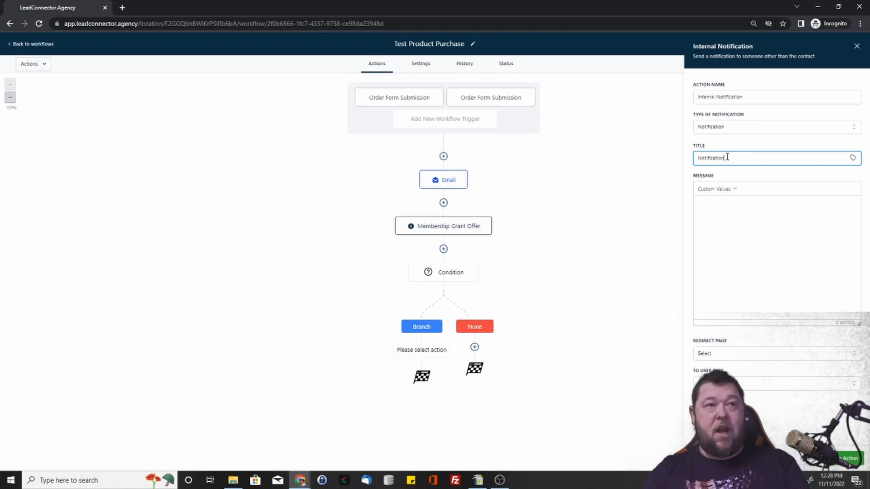
Step: Write the notification message "{{contact.name}} purchased again." using the contact's Full Name custom value
{"action": "left_click", "coordinate": [730, 204]}
{"action": "left_click", "coordinate": [716, 189]}
{"action": "mouse_move", "coordinate": [725, 202]}
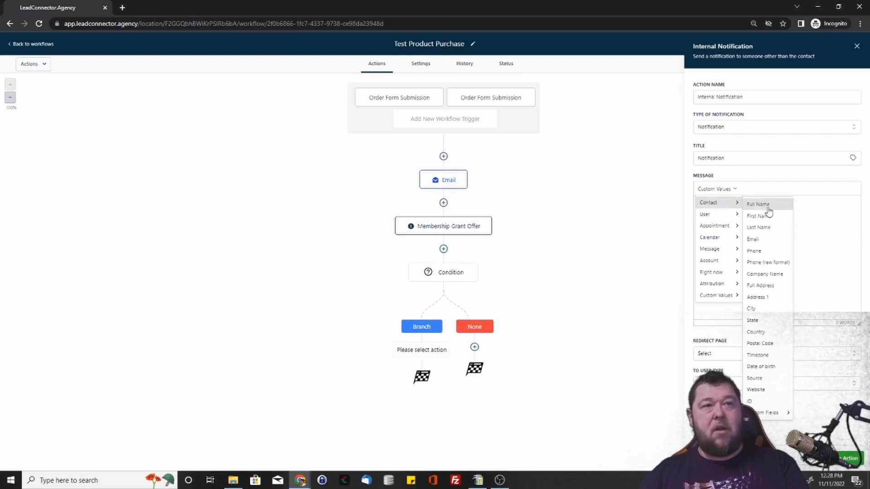
{"action": "left_click", "coordinate": [765, 205]}
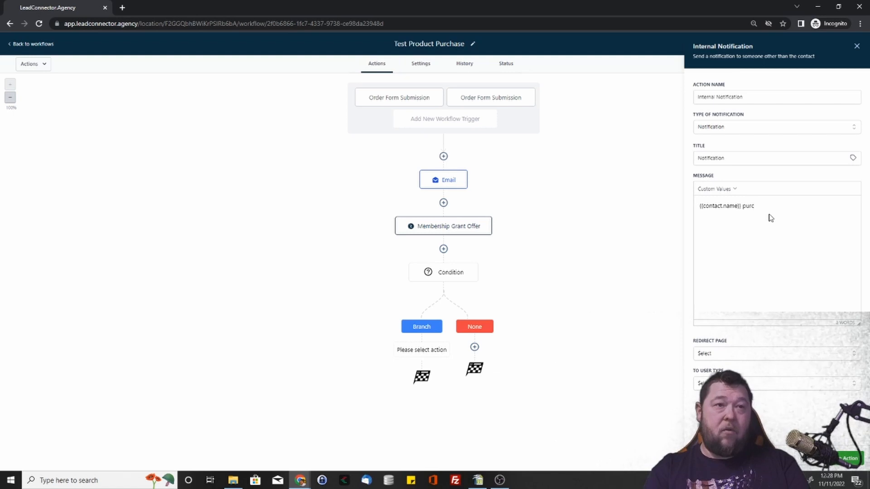
{"action": "type", "text": "purchased agian."}
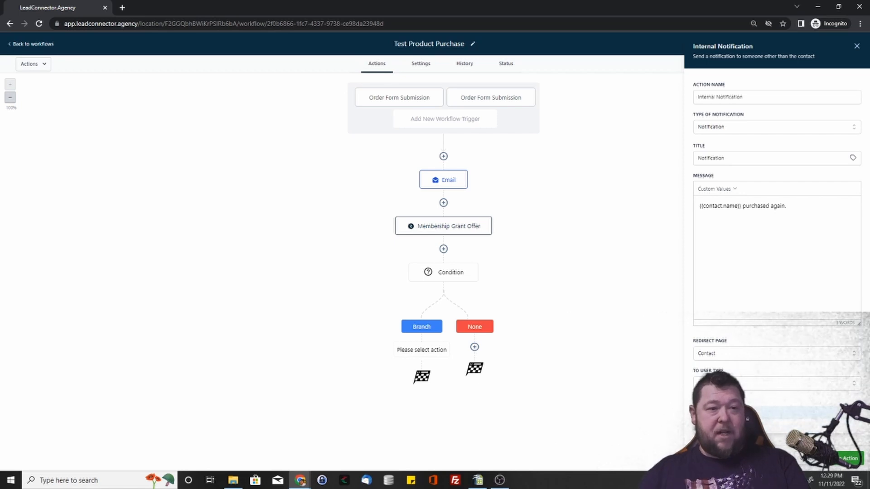
Step: Set the notification's redirect page to Contact and its recipient type to Particular User, and save the action
{"action": "left_click", "coordinate": [767, 412]}
{"action": "scroll", "coordinate": [762, 401], "scroll_direction": "down", "scroll_amount": 2}
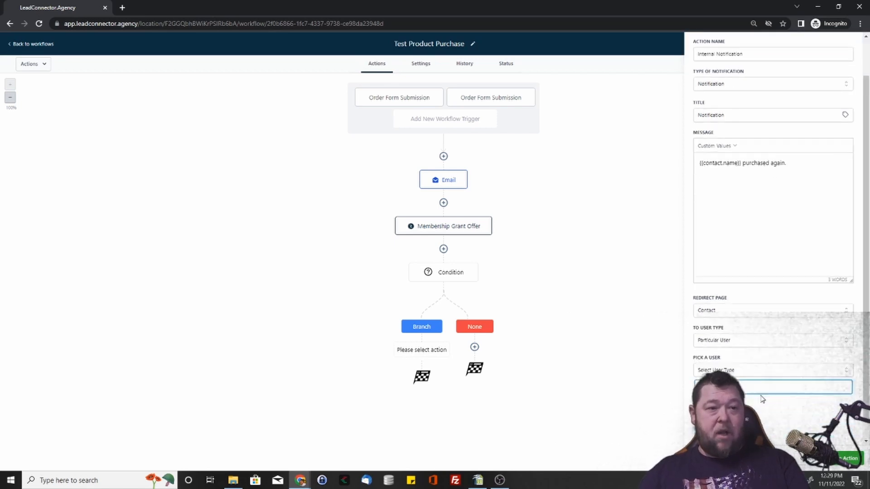
{"action": "scroll", "coordinate": [755, 363], "scroll_direction": "up", "scroll_amount": 2}
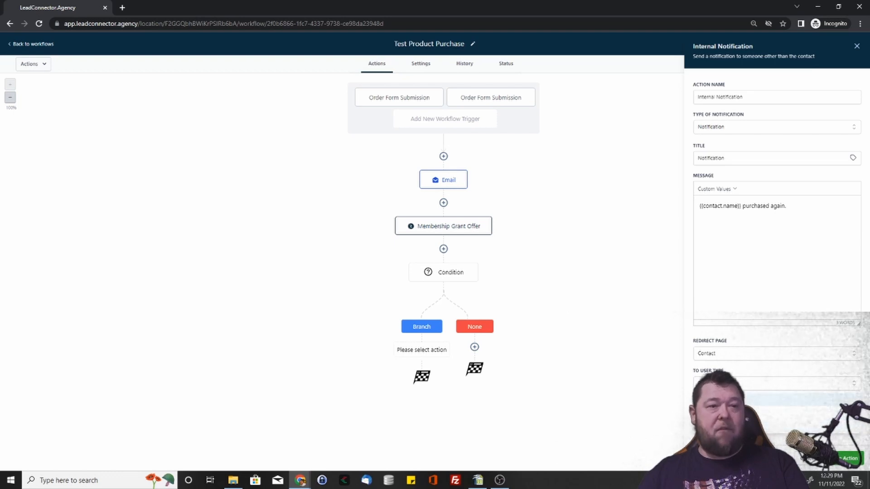
{"action": "left_click", "coordinate": [850, 458]}
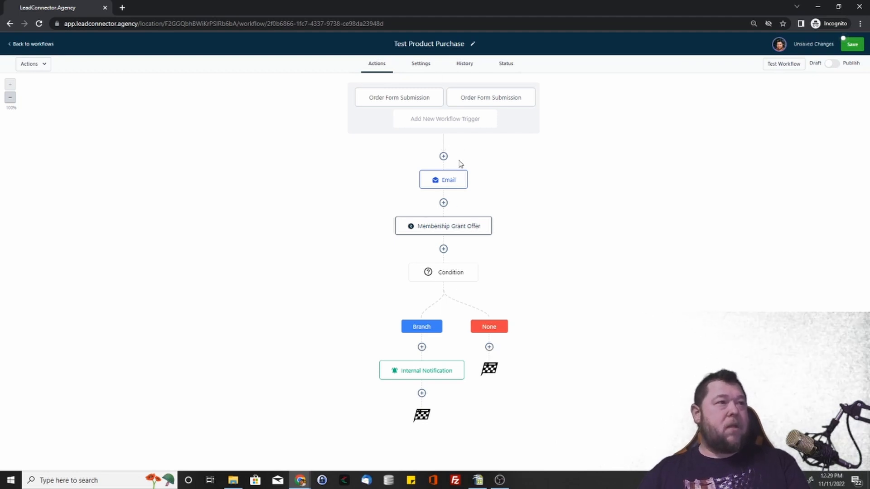
Step: Add an Add Contact Tag action under the None branch with the tag "ads" and save it
{"action": "left_click", "coordinate": [490, 347]}
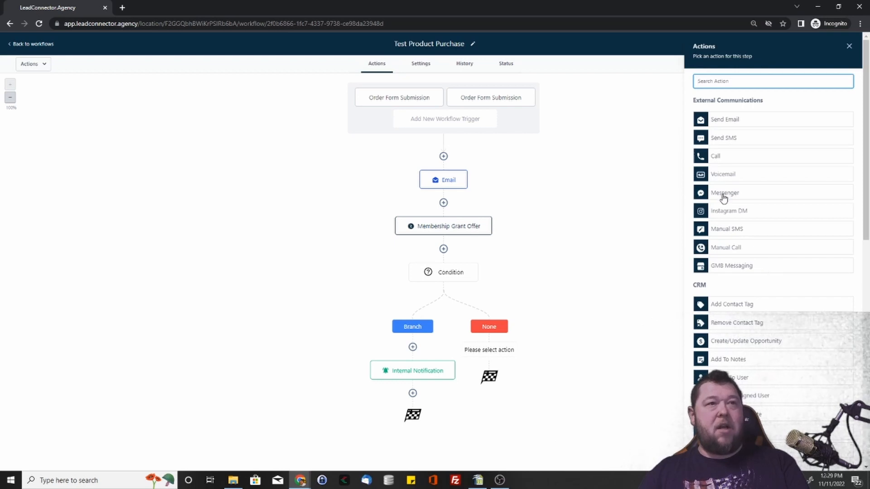
{"action": "scroll", "coordinate": [746, 360], "scroll_direction": "down", "scroll_amount": 2}
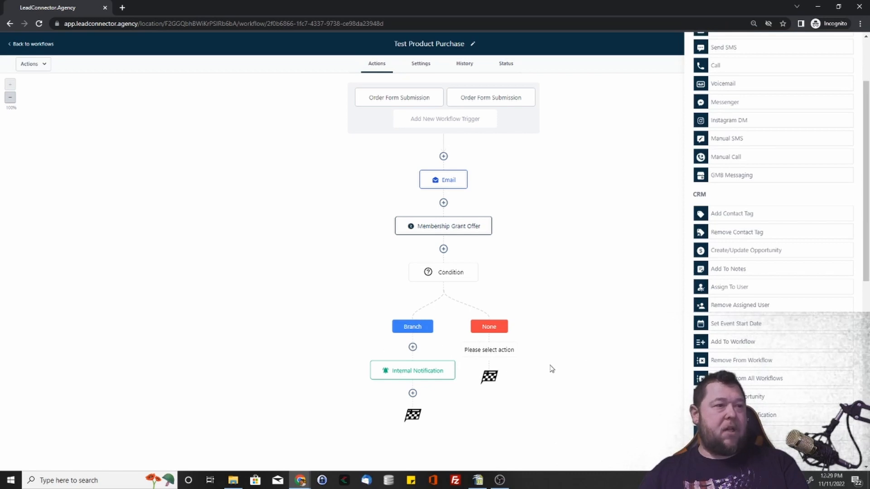
{"action": "scroll", "coordinate": [750, 241], "scroll_direction": "up", "scroll_amount": 1}
{"action": "left_click", "coordinate": [748, 260]}
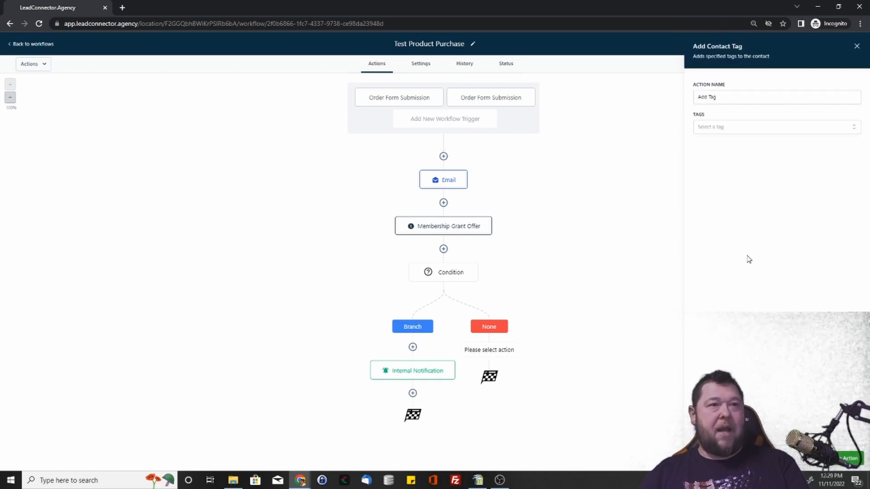
{"action": "left_click", "coordinate": [731, 128]}
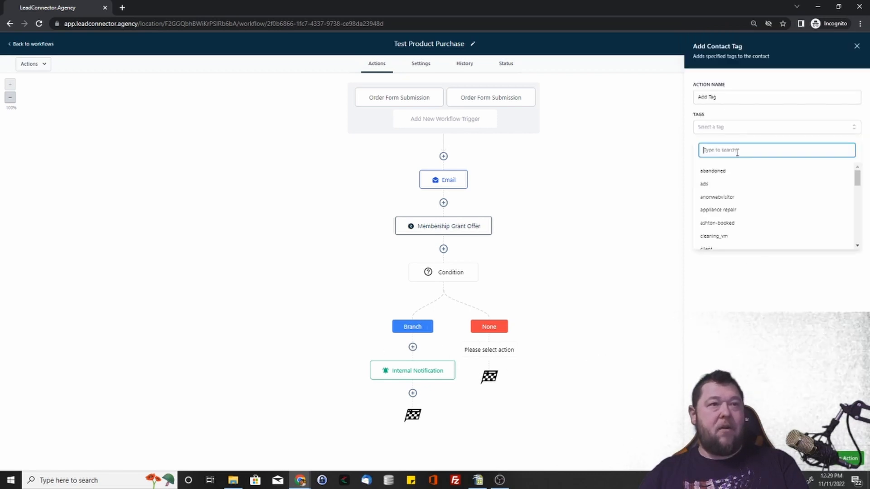
{"action": "left_click", "coordinate": [705, 184]}
{"action": "left_click", "coordinate": [854, 458]}
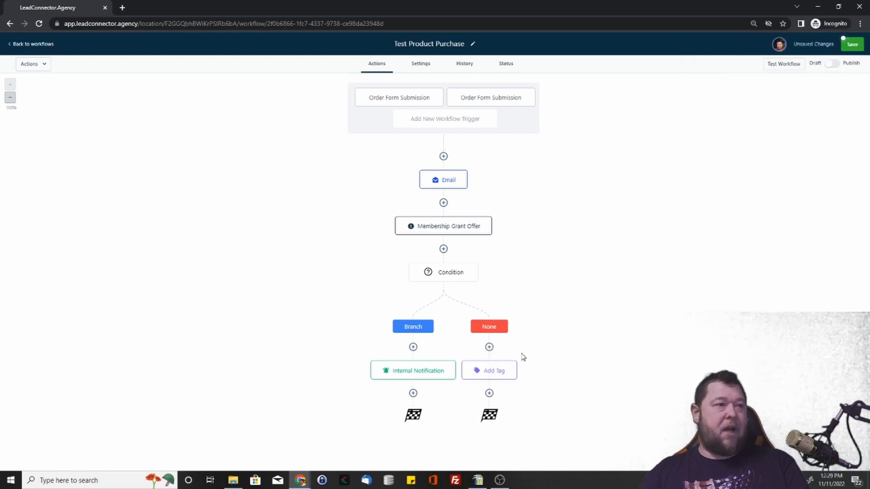
Step: Save the workflow, switch it from Draft to Publish and save it again
{"action": "left_click", "coordinate": [852, 44]}
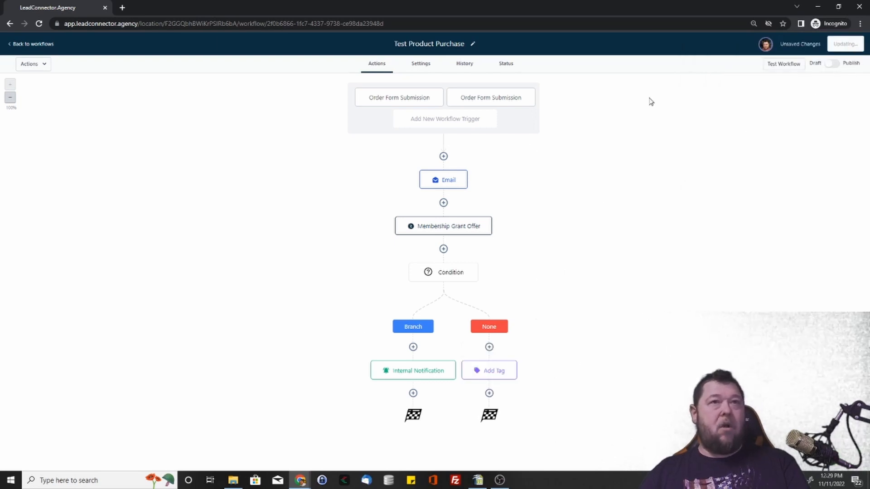
{"action": "left_click", "coordinate": [857, 44]}
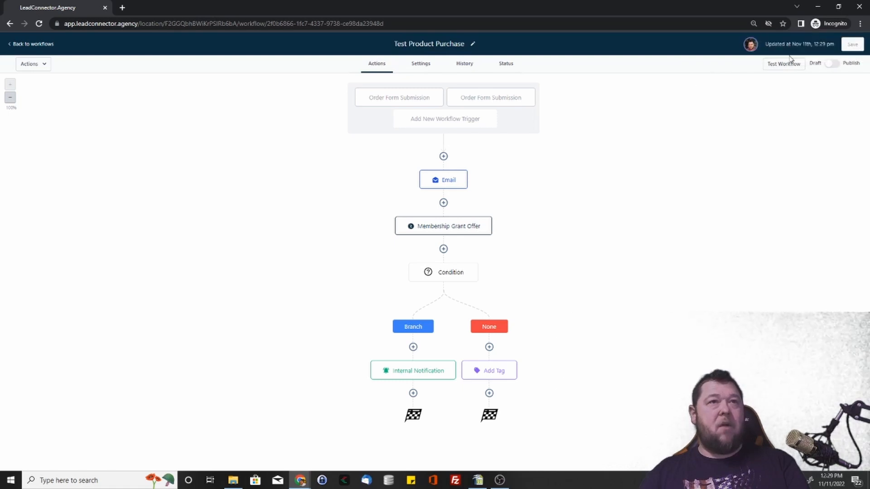
{"action": "left_click", "coordinate": [832, 63]}
{"action": "left_click", "coordinate": [846, 44]}
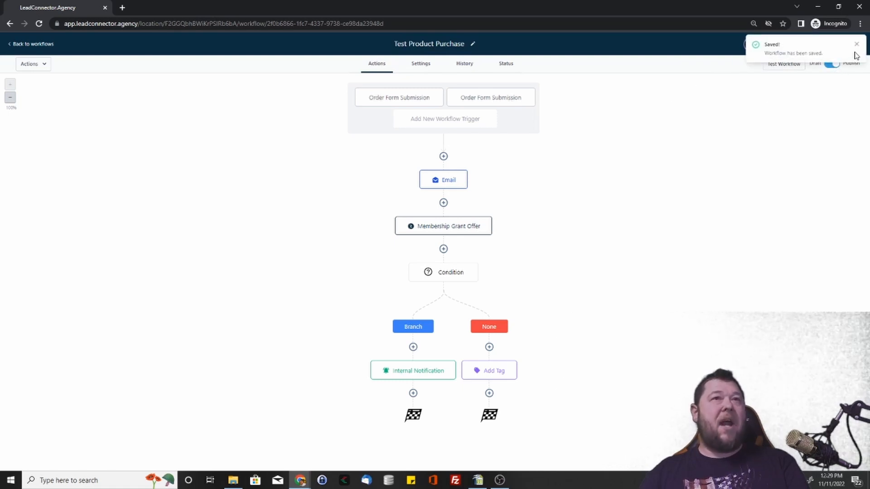
{"action": "left_click", "coordinate": [857, 44]}
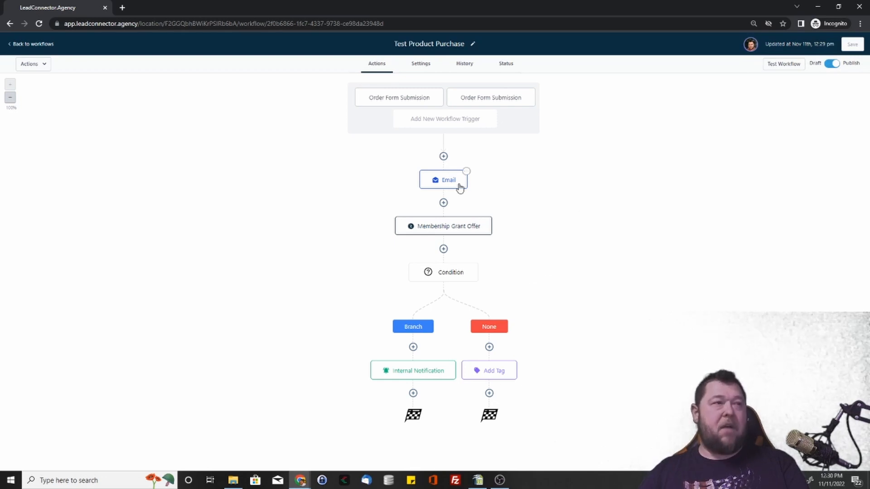
Step: Review the settings of the Membership Grant Offer, the condition and the Internal Notification
{"action": "left_click", "coordinate": [471, 232]}
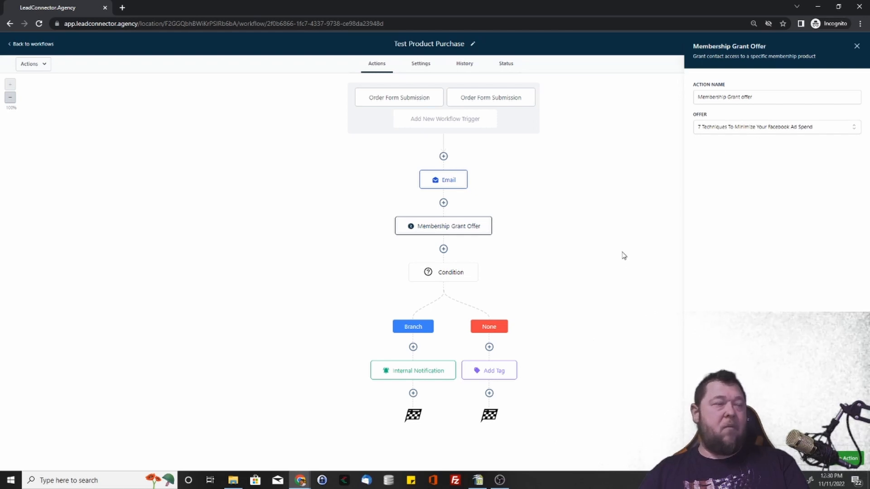
{"action": "left_click", "coordinate": [449, 272]}
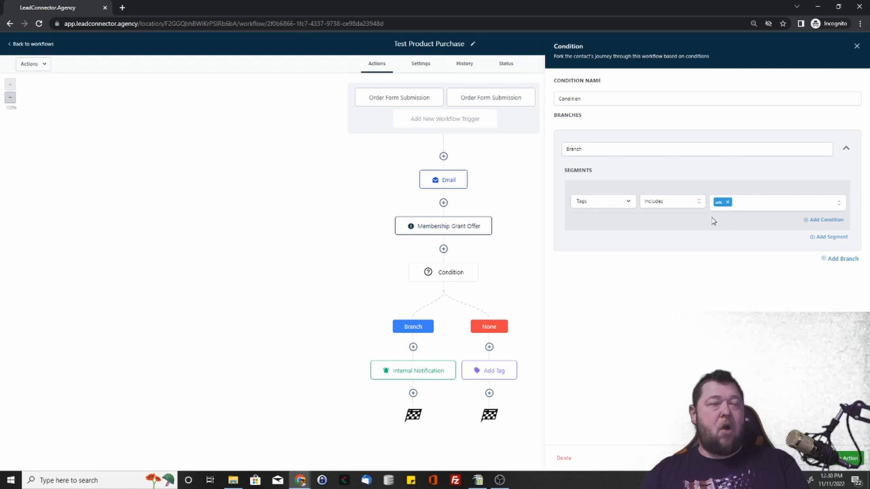
{"action": "left_click", "coordinate": [809, 459]}
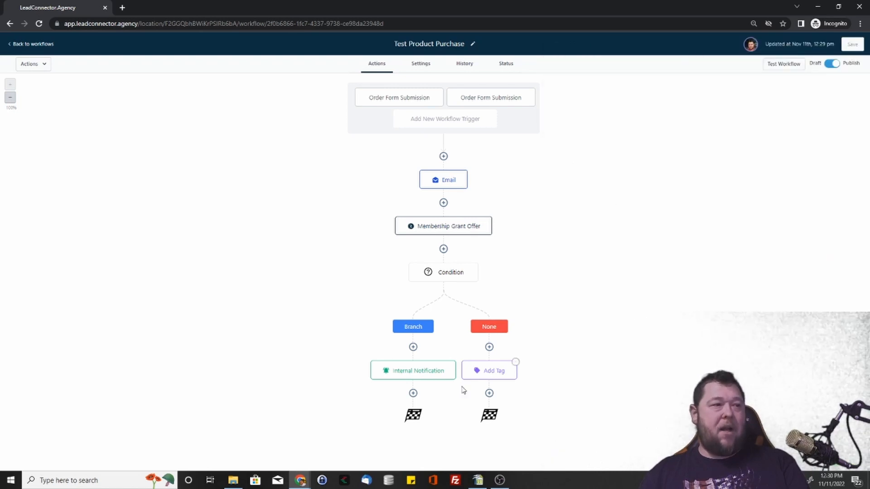
{"action": "left_click", "coordinate": [430, 370]}
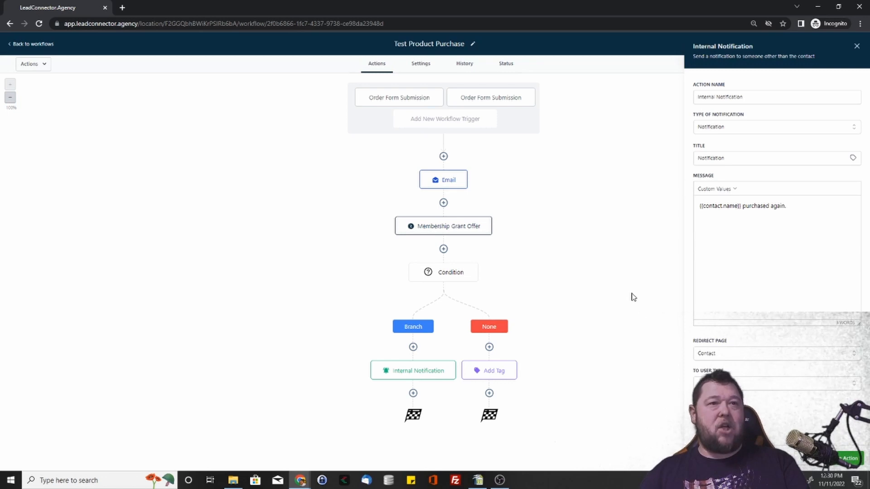
Step: Add a Send SMS action after the Internal Notification reading "I see your still working on learning Facebook ads. Anything you need help with specifically?"
{"action": "left_click", "coordinate": [803, 458]}
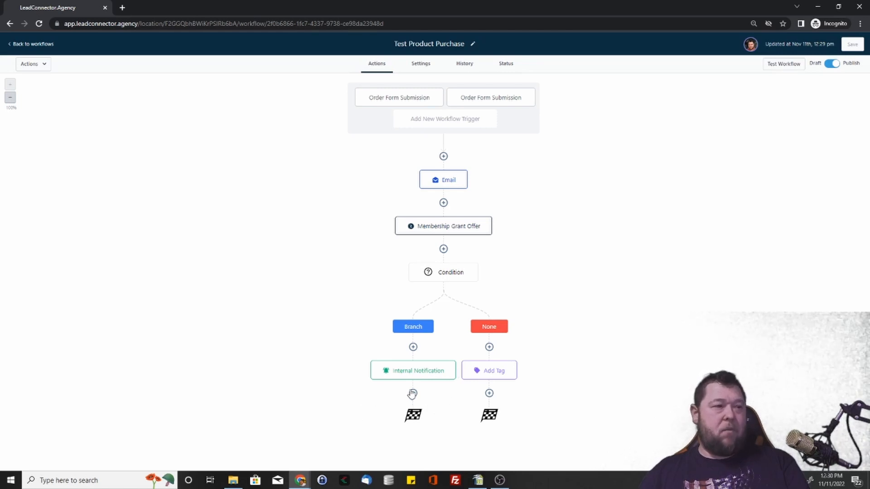
{"action": "left_click", "coordinate": [413, 393]}
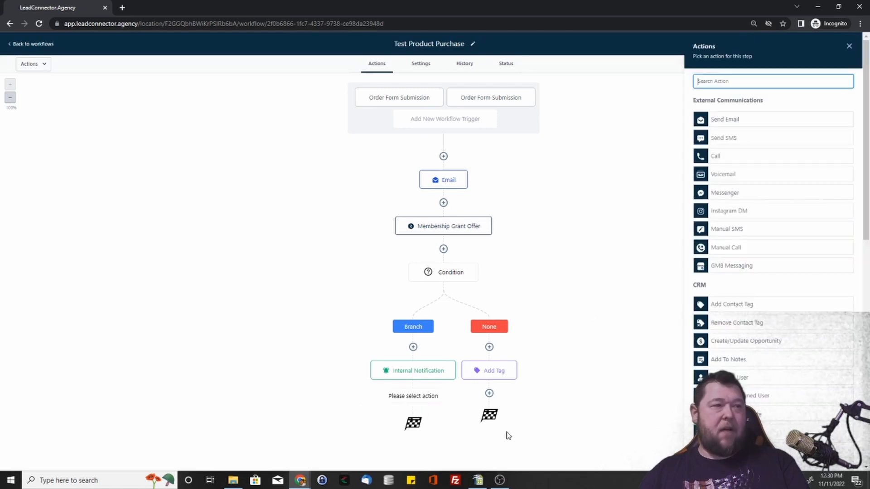
{"action": "left_click", "coordinate": [741, 140]}
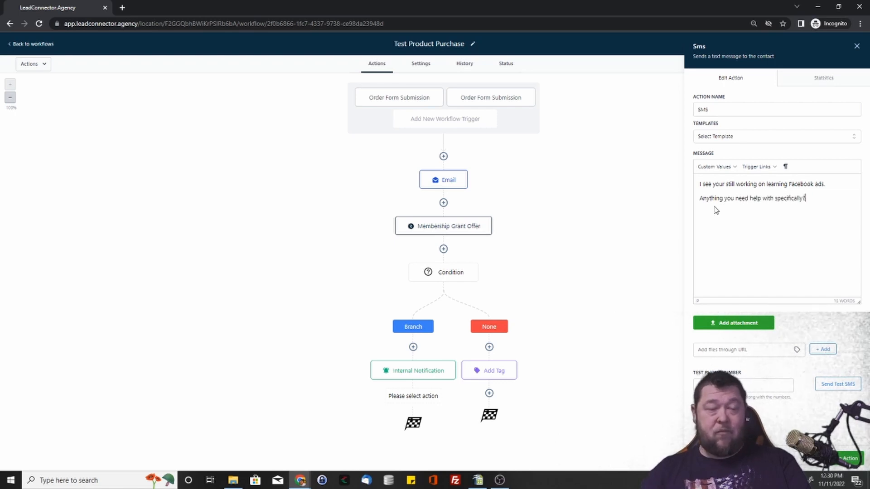
{"action": "left_click", "coordinate": [855, 463]}
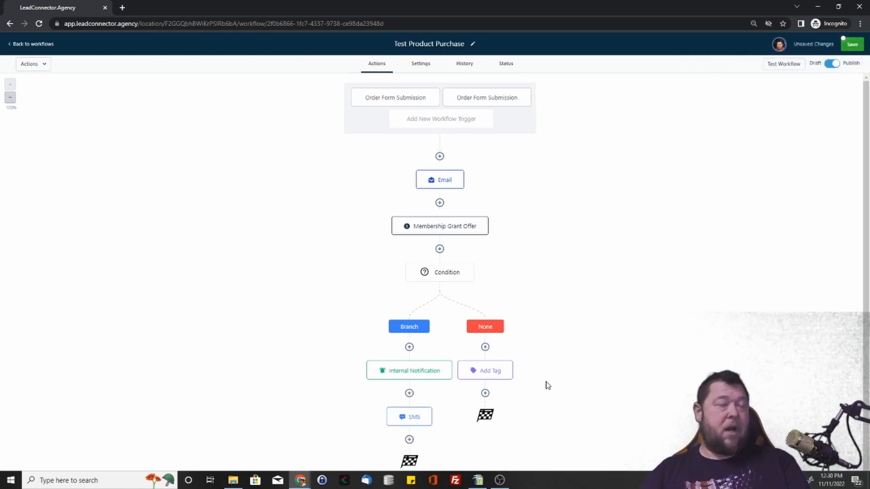
Step: Check the Add Tag action under the None branch, save it, and save the workflow
{"action": "scroll", "coordinate": [629, 284], "scroll_direction": "down", "scroll_amount": 1}
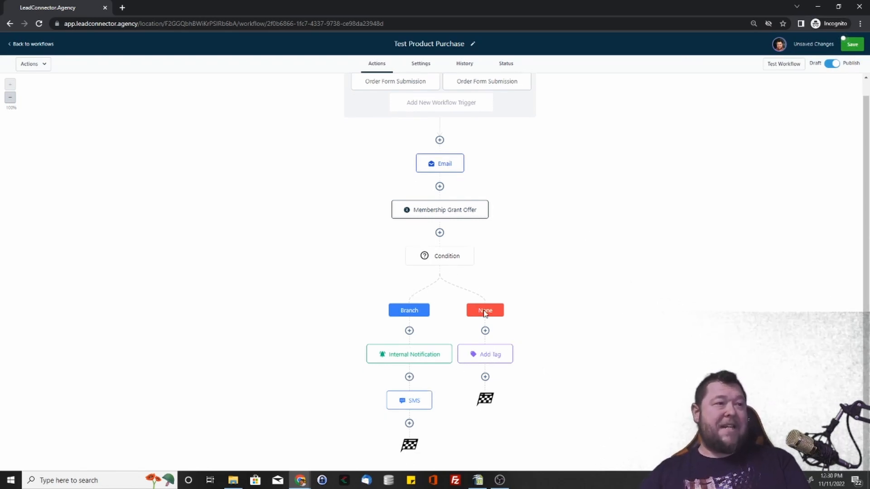
{"action": "left_click", "coordinate": [496, 359]}
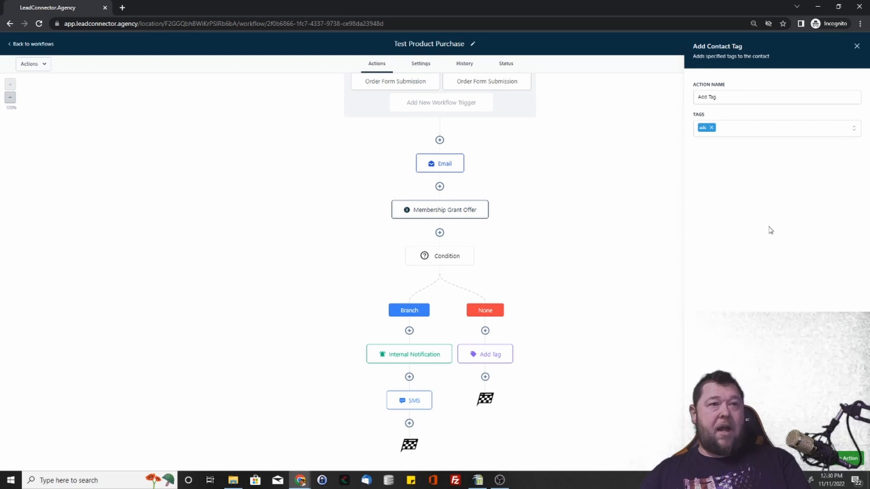
{"action": "left_click", "coordinate": [850, 459]}
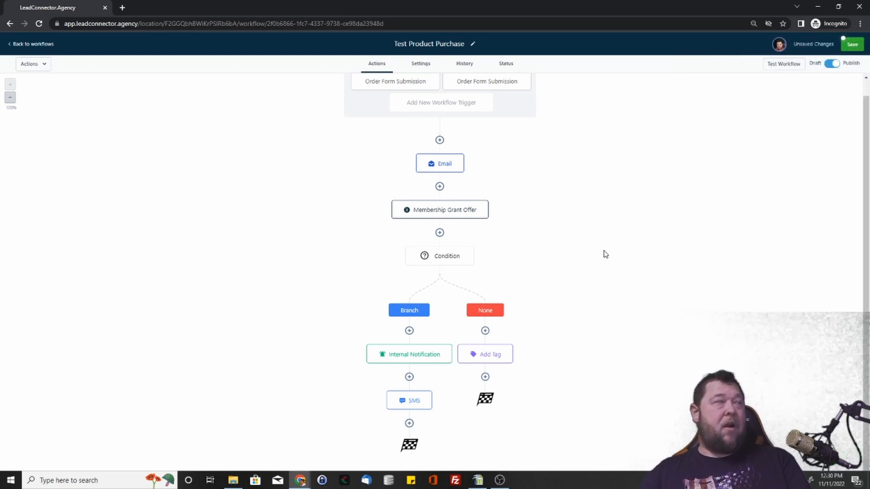
{"action": "left_click", "coordinate": [852, 44]}
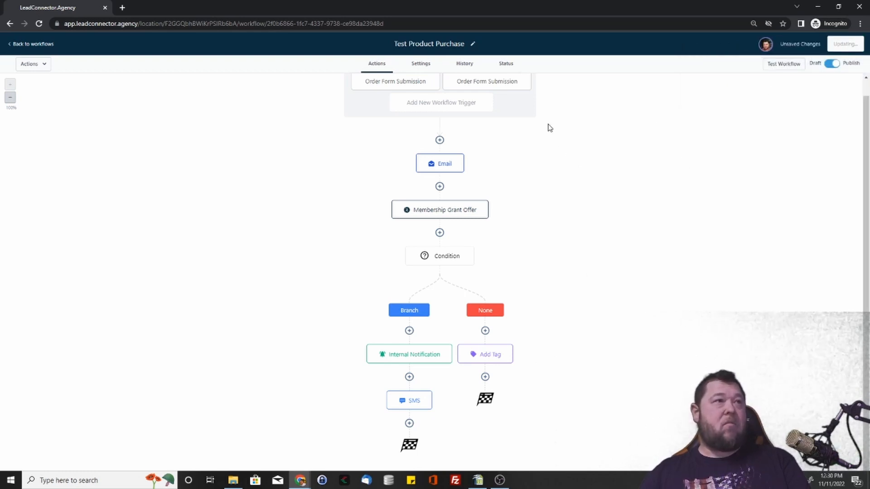
Step: Start another workflow trigger for Test Product Purchase and choose the Membership event User Login
{"action": "scroll", "coordinate": [469, 202], "scroll_direction": "up", "scroll_amount": 1}
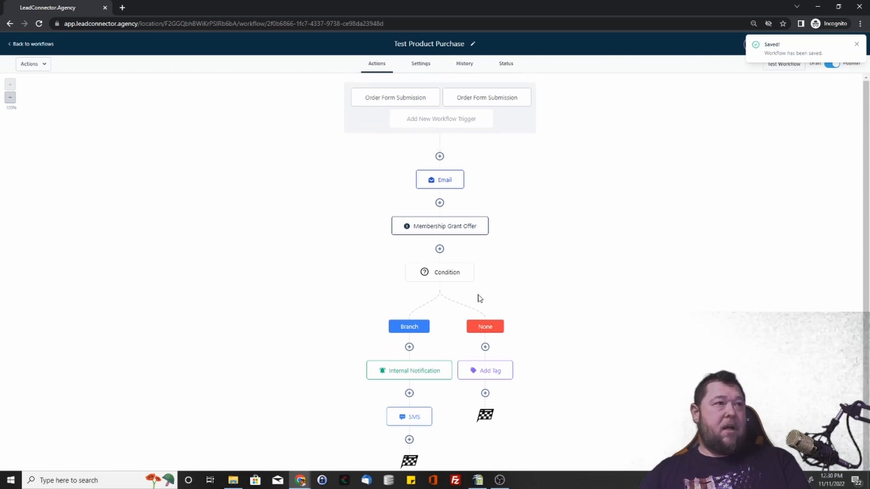
{"action": "left_click", "coordinate": [458, 232]}
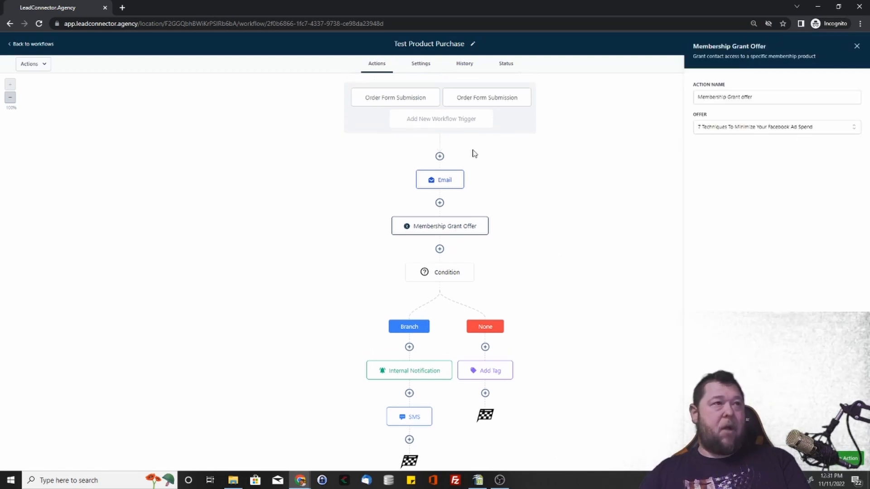
{"action": "left_click", "coordinate": [453, 119]}
{"action": "scroll", "coordinate": [611, 213], "scroll_direction": "down", "scroll_amount": 6}
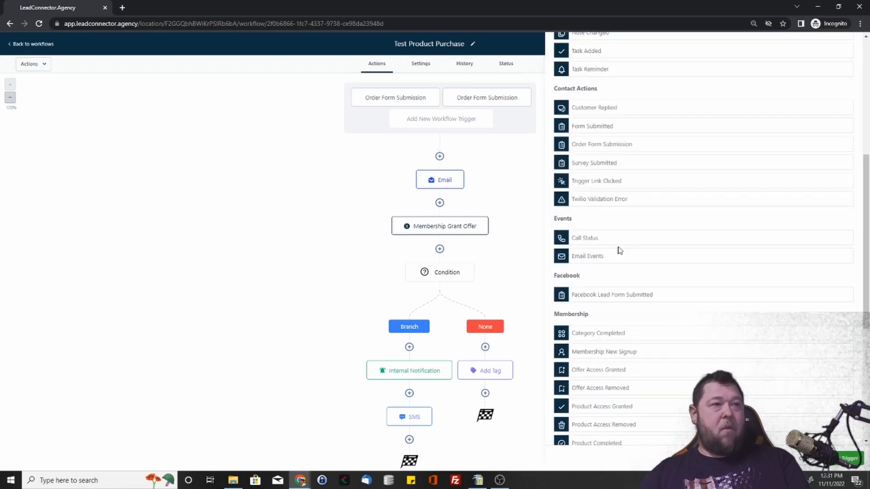
{"action": "scroll", "coordinate": [620, 250], "scroll_direction": "down", "scroll_amount": 5}
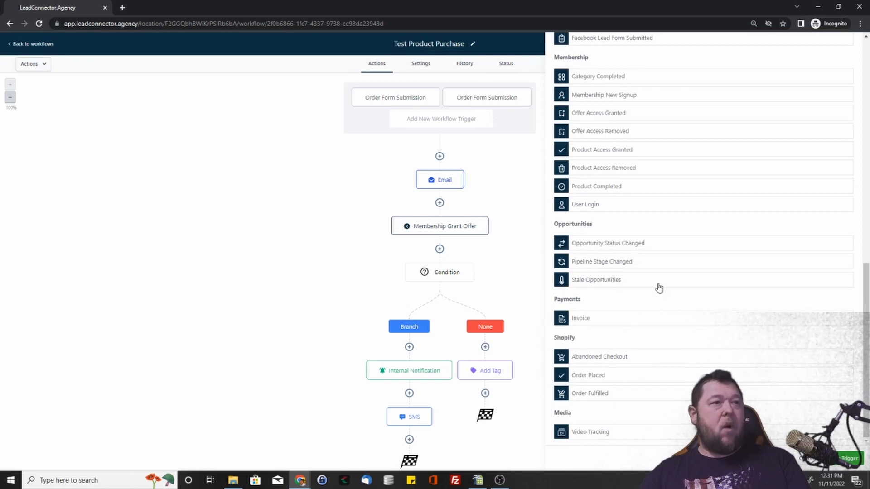
{"action": "scroll", "coordinate": [657, 280], "scroll_direction": "up", "scroll_amount": 2}
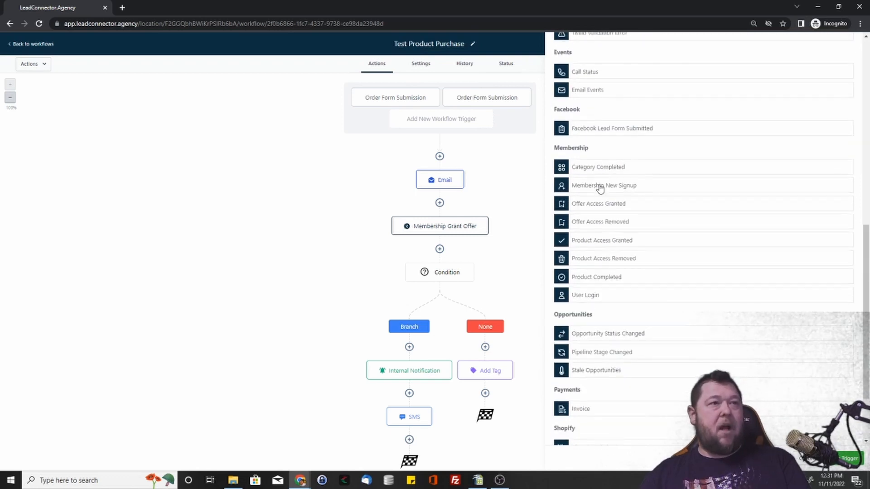
{"action": "left_click", "coordinate": [595, 297]}
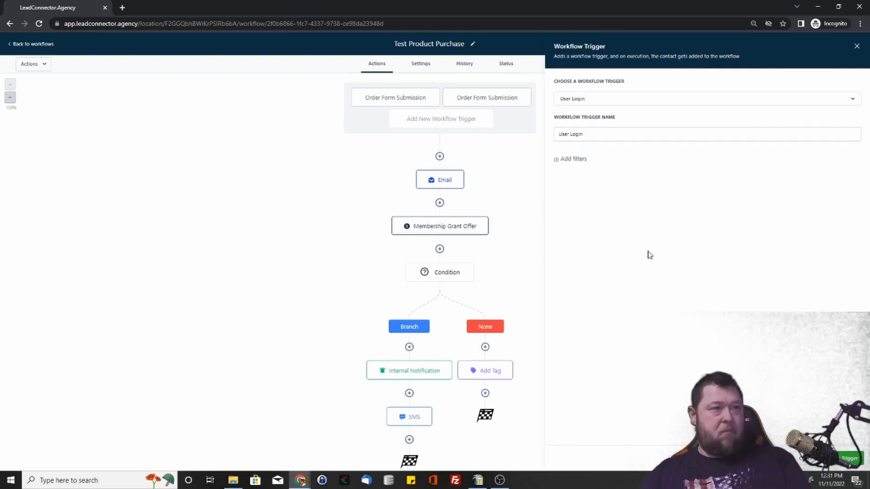
{"action": "left_click", "coordinate": [567, 161]}
{"action": "left_click", "coordinate": [620, 172]}
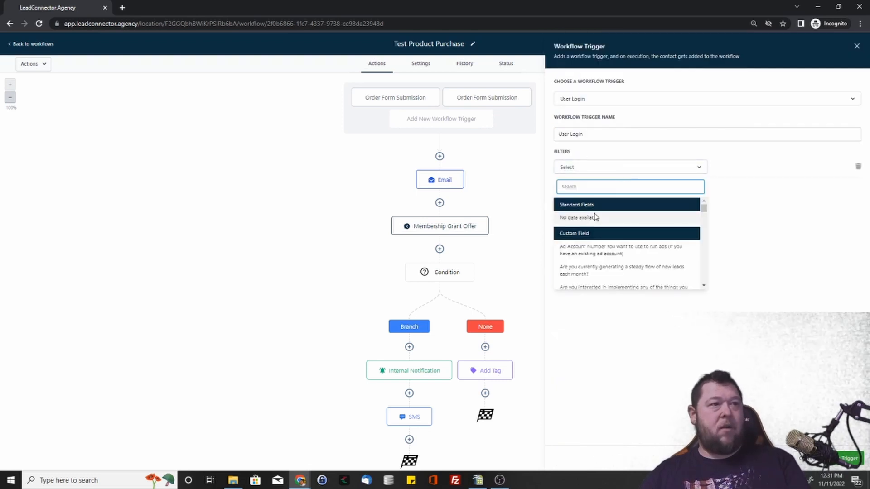
{"action": "left_click", "coordinate": [767, 207]}
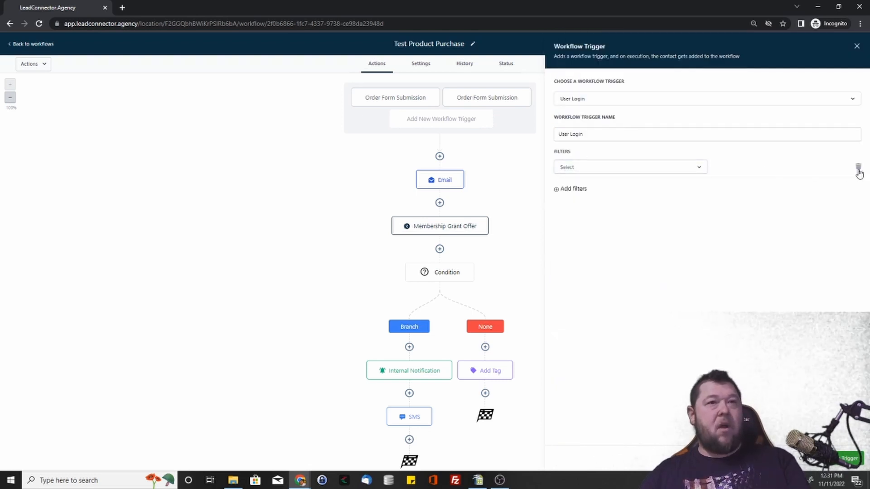
{"action": "left_click", "coordinate": [858, 167]}
Step: Save the User Login trigger without any filters
{"action": "left_click", "coordinate": [850, 459]}
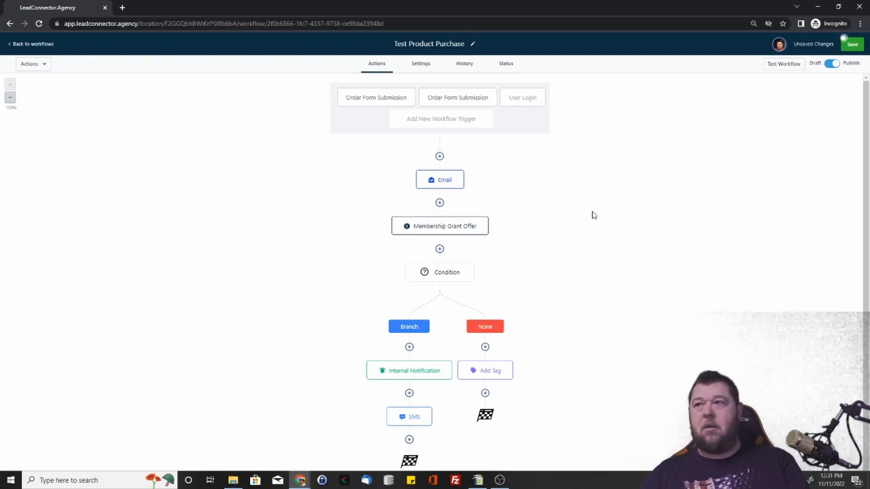
Step: Insert a Remove Contact Tag action before the Email action, with the tag "ads", and save it
{"action": "left_click", "coordinate": [440, 156]}
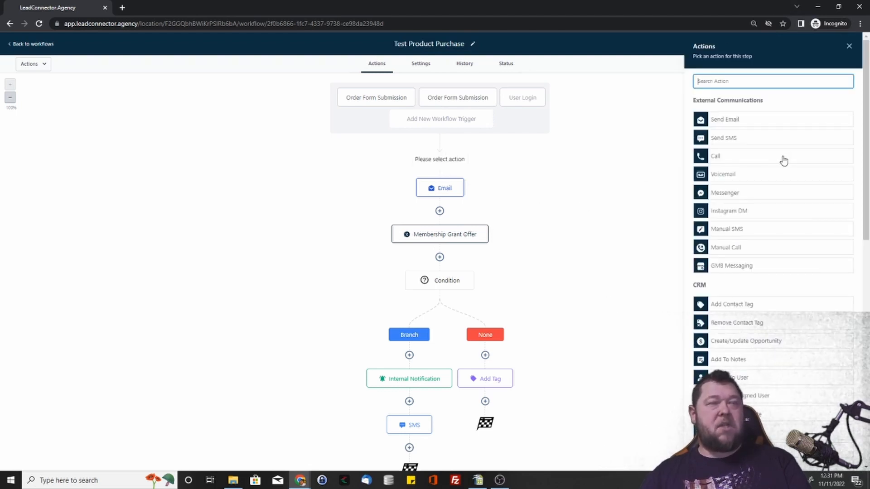
{"action": "scroll", "coordinate": [749, 159], "scroll_direction": "down", "scroll_amount": 2}
{"action": "scroll", "coordinate": [750, 159], "scroll_direction": "down", "scroll_amount": 3}
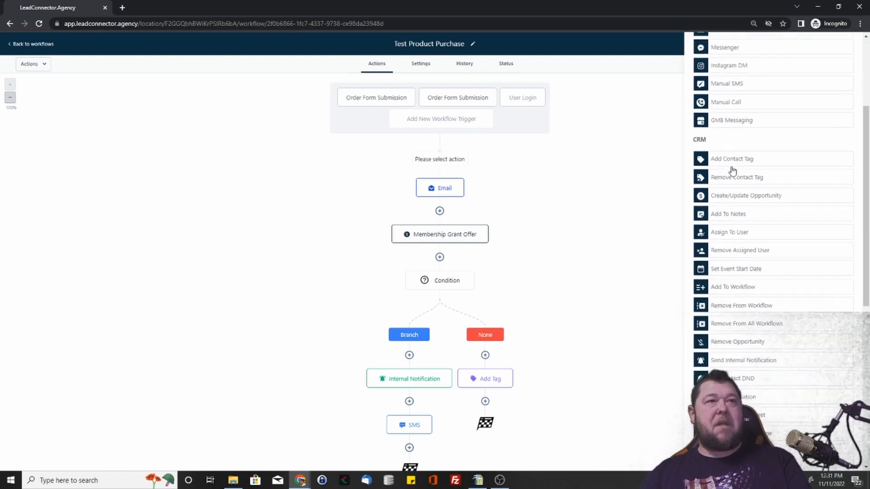
{"action": "scroll", "coordinate": [748, 138], "scroll_direction": "up", "scroll_amount": 1}
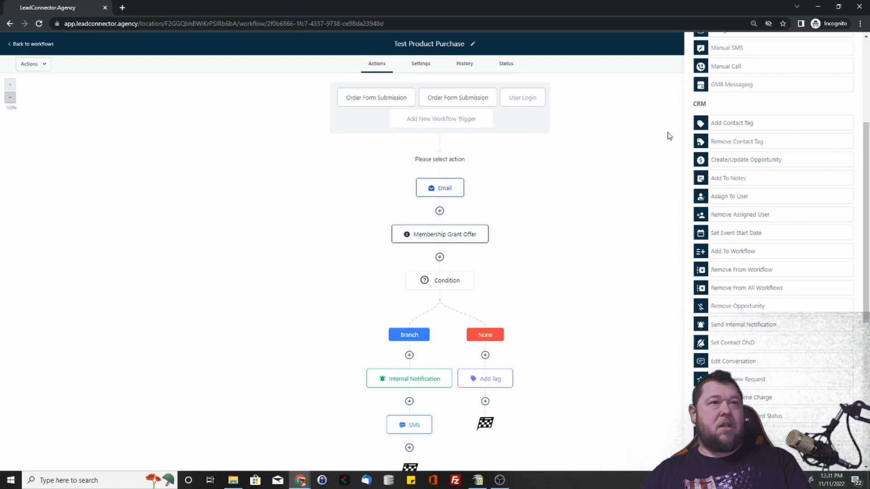
{"action": "left_click", "coordinate": [725, 142]}
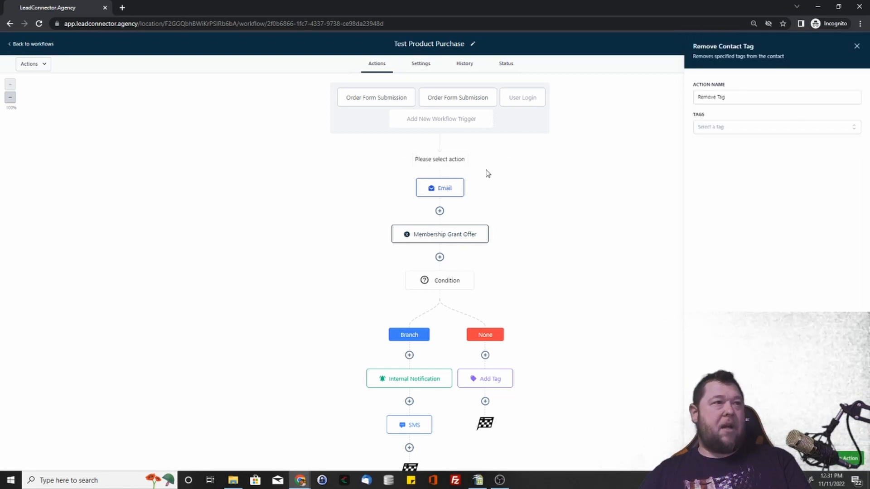
{"action": "left_click", "coordinate": [750, 128]}
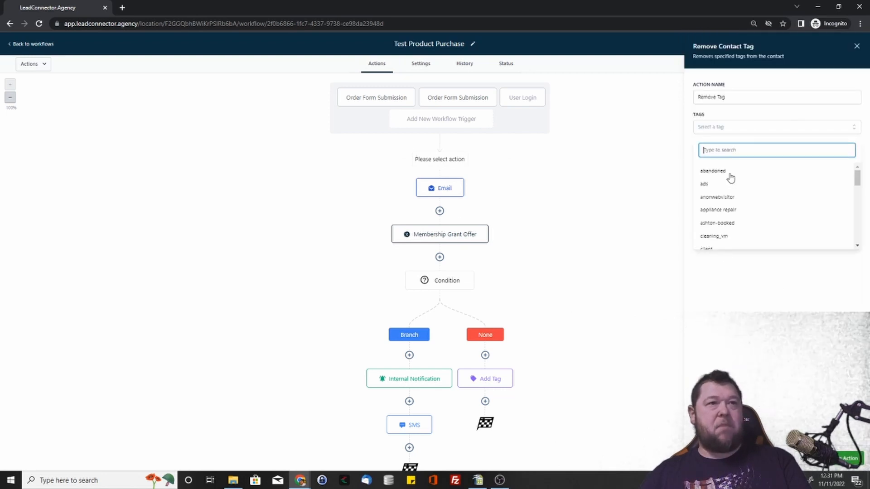
{"action": "left_click", "coordinate": [719, 187]}
{"action": "left_click", "coordinate": [850, 455]}
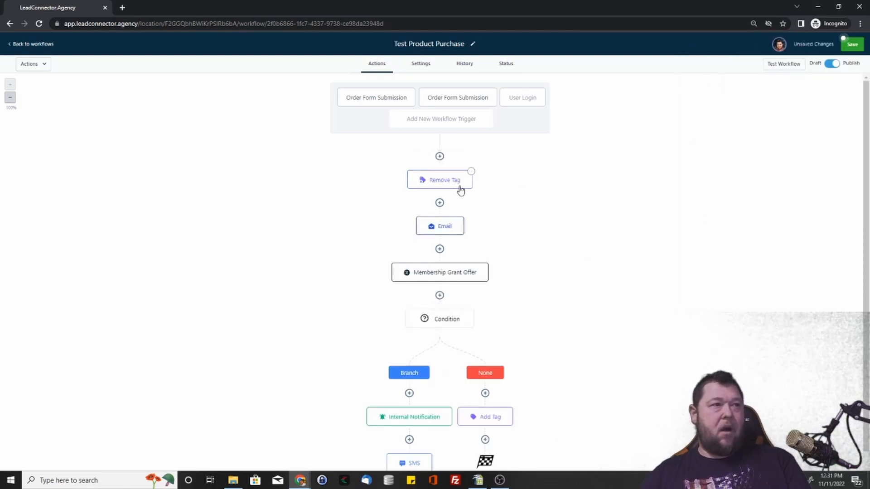
Step: Add the comment "Test" to the Remove Tag action, save it and close the comment box
{"action": "left_click", "coordinate": [470, 172]}
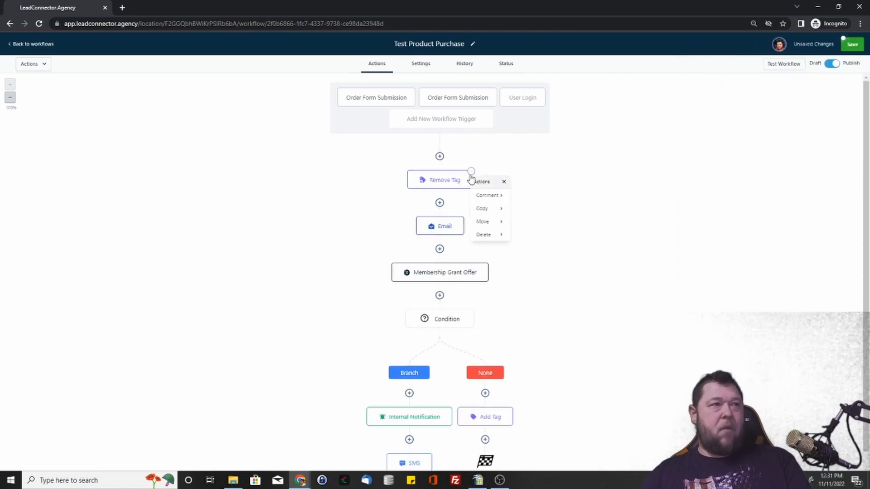
{"action": "left_click", "coordinate": [499, 197]}
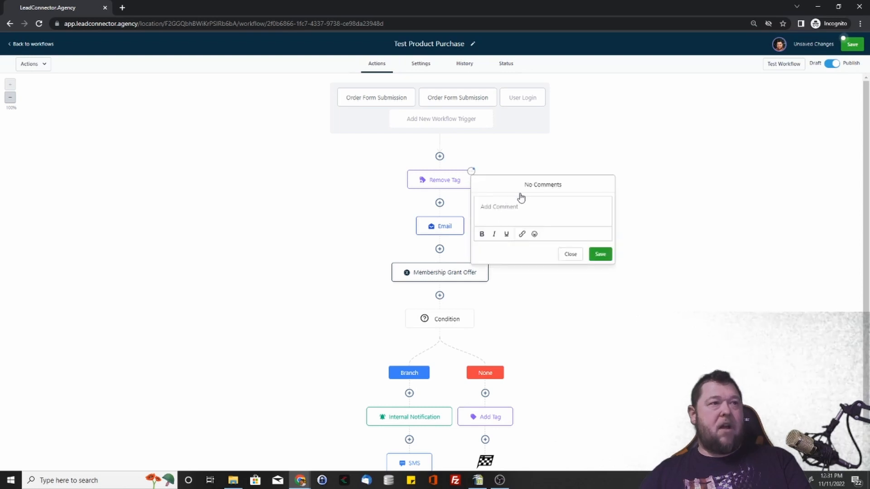
{"action": "type", "text": "Test"}
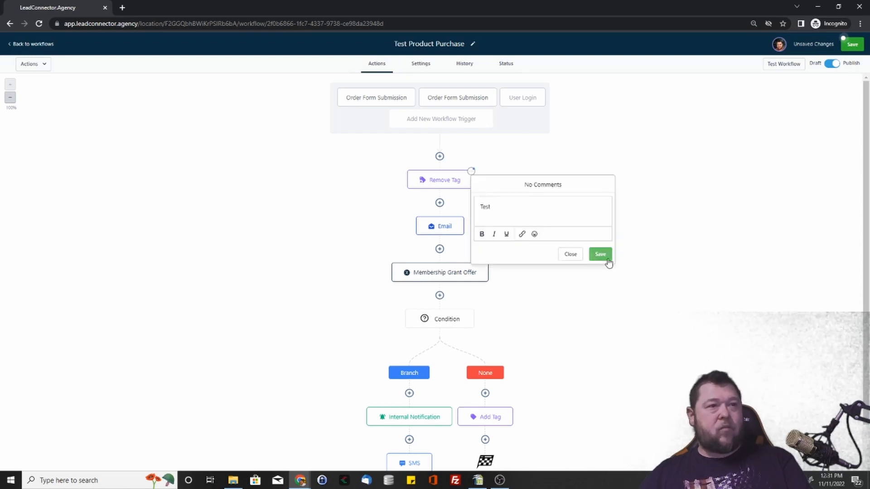
{"action": "left_click", "coordinate": [604, 256]}
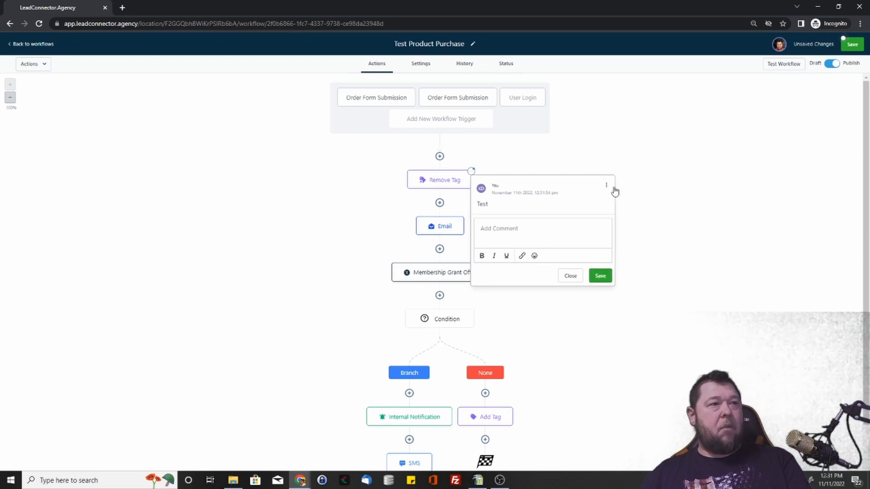
{"action": "left_click", "coordinate": [571, 275]}
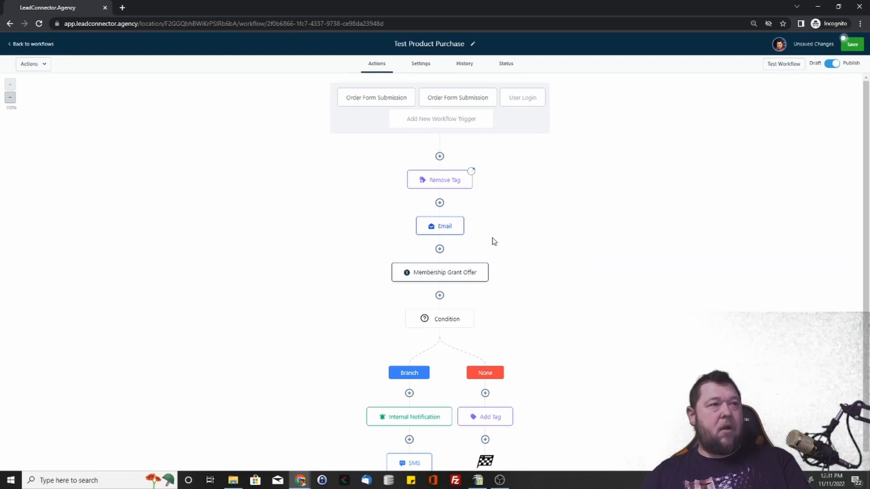
Step: Review the saved comment on the Remove Tag action and close it
{"action": "left_click", "coordinate": [472, 173]}
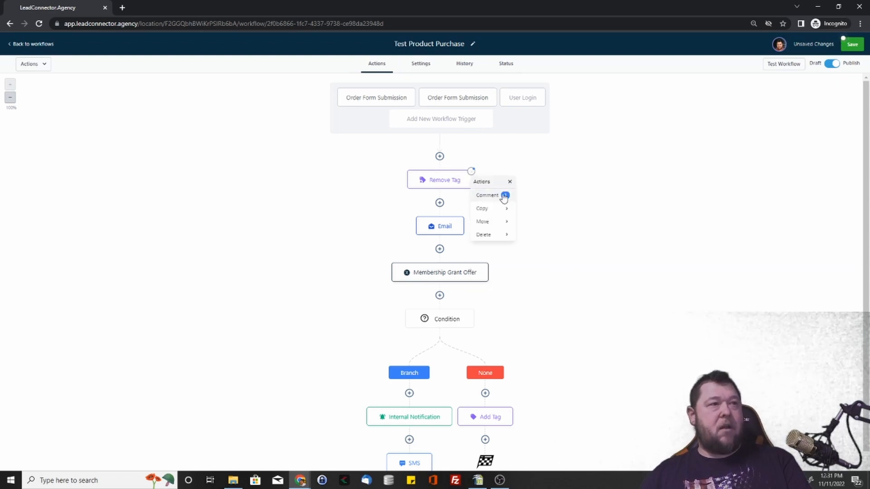
{"action": "left_click", "coordinate": [501, 194]}
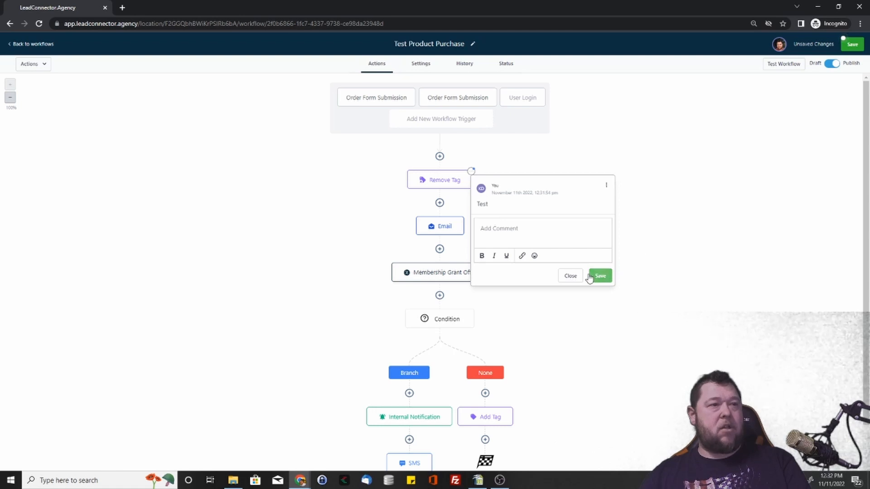
{"action": "left_click", "coordinate": [572, 277]}
Step: Copy only the Remove Tag action into the Branch path, directly before the Internal Notification
{"action": "left_click", "coordinate": [472, 173]}
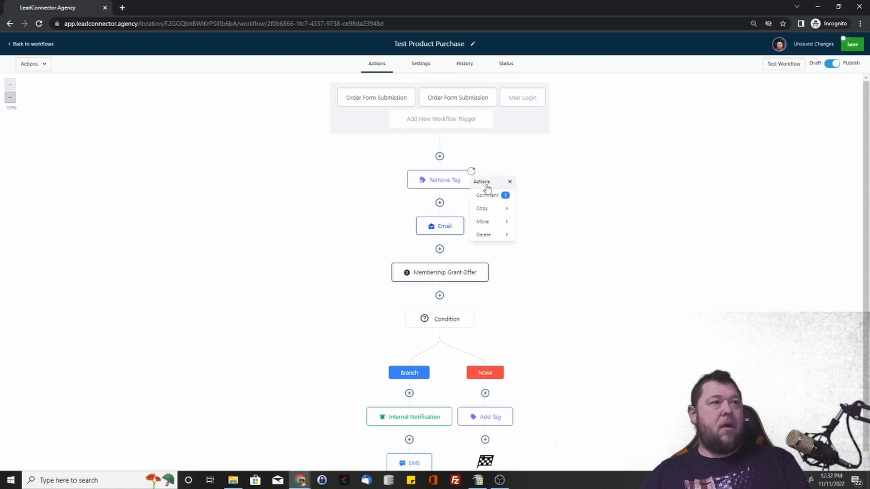
{"action": "left_click", "coordinate": [509, 212]}
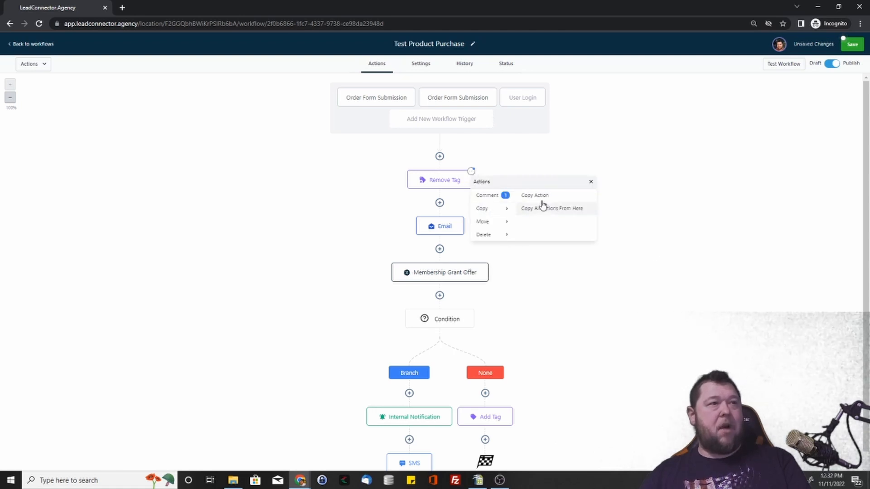
{"action": "left_click", "coordinate": [547, 198]}
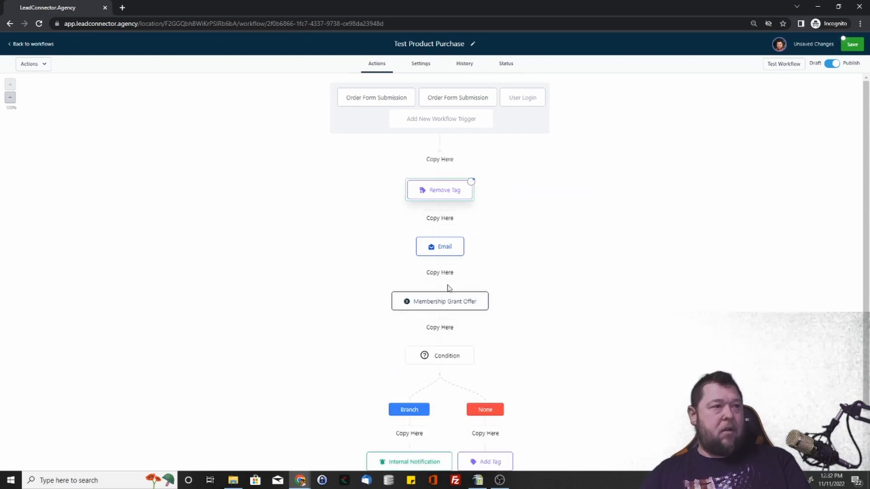
{"action": "scroll", "coordinate": [447, 317], "scroll_direction": "down", "scroll_amount": 2}
{"action": "left_click", "coordinate": [410, 347]}
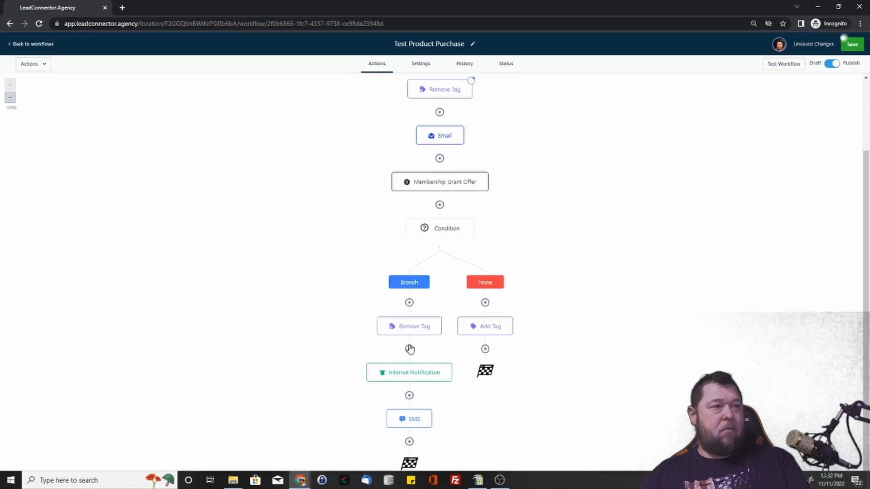
{"action": "scroll", "coordinate": [516, 227], "scroll_direction": "up", "scroll_amount": 2}
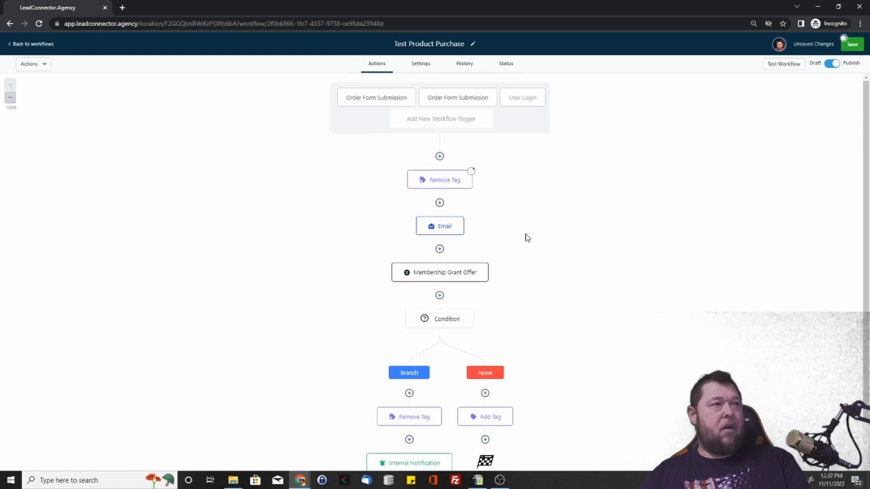
{"action": "left_click", "coordinate": [471, 173]}
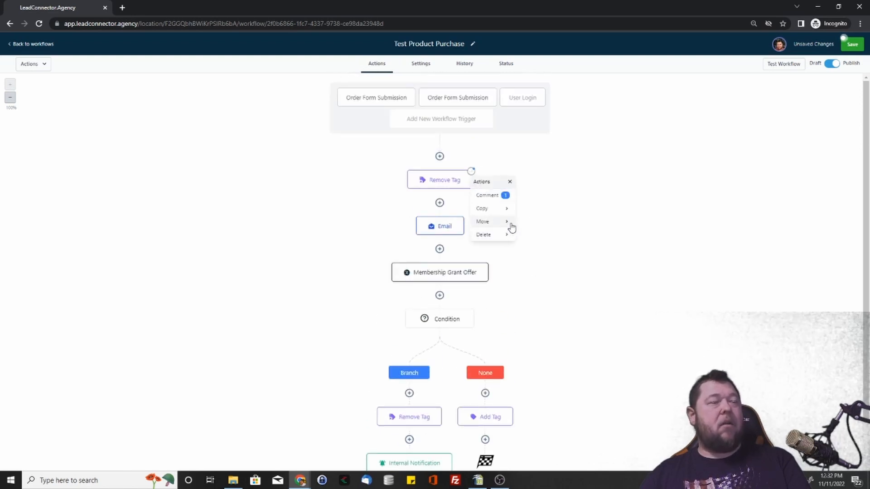
{"action": "mouse_move", "coordinate": [510, 222]}
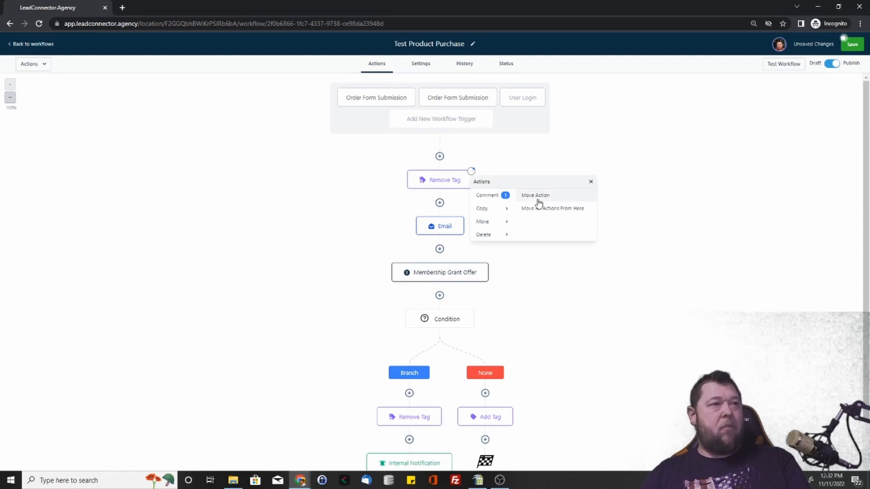
{"action": "left_click", "coordinate": [591, 182]}
Step: Move the Branch path's Remove Tag action and all actions from there to the end of the None path, after Add Tag
{"action": "scroll", "coordinate": [571, 288], "scroll_direction": "down", "scroll_amount": 2}
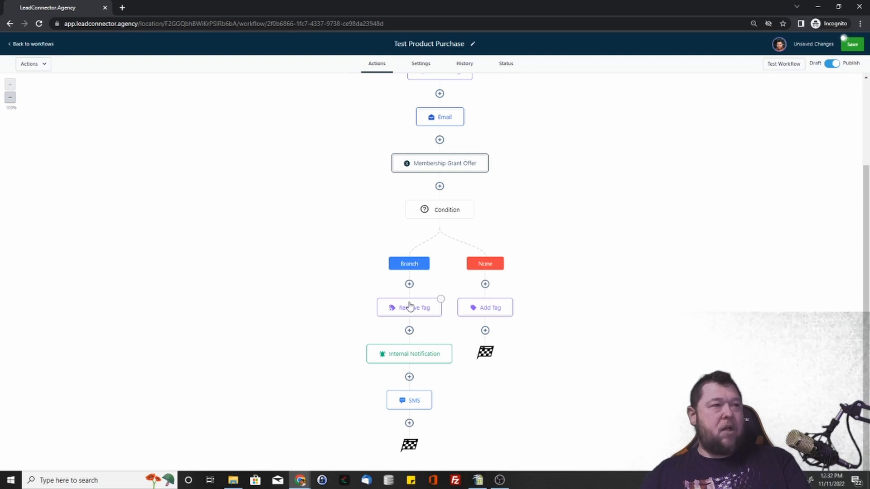
{"action": "left_click", "coordinate": [440, 300]}
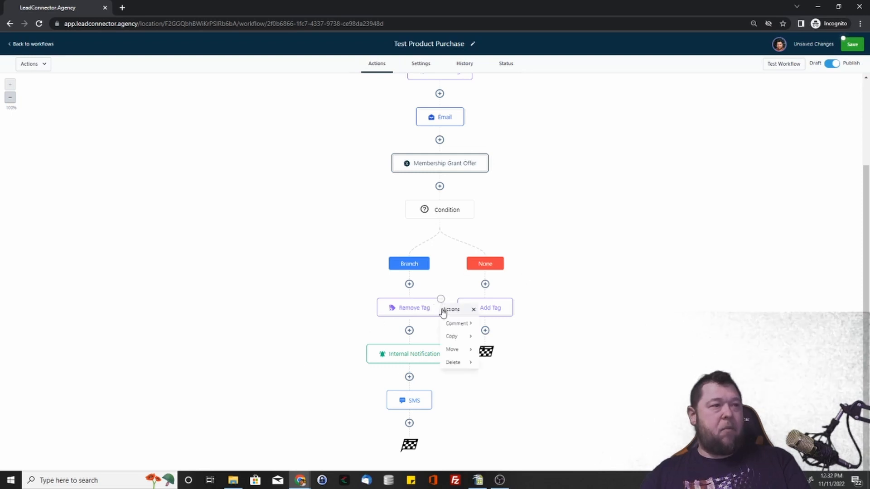
{"action": "left_click", "coordinate": [458, 350]}
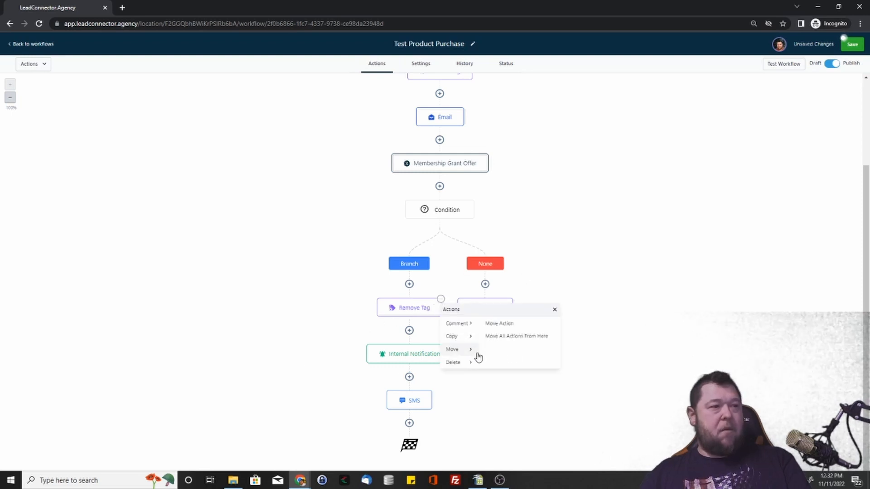
{"action": "left_click", "coordinate": [517, 336]}
{"action": "scroll", "coordinate": [413, 328], "scroll_direction": "down", "scroll_amount": 2}
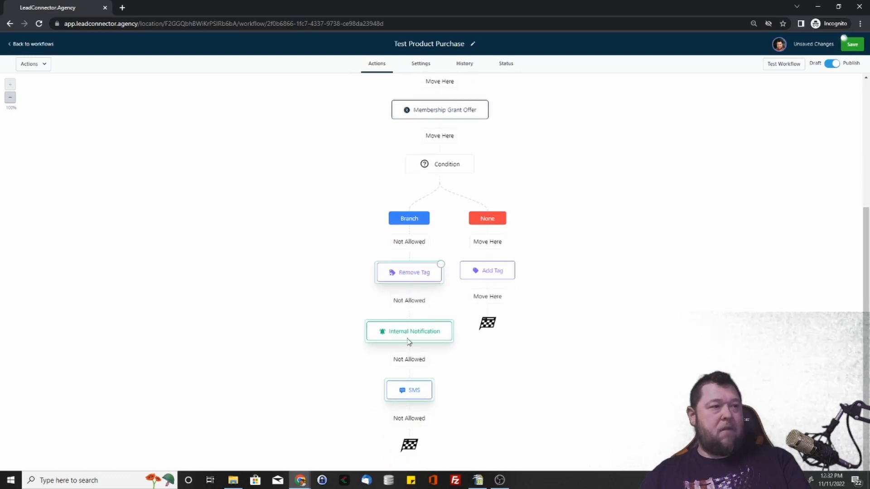
{"action": "left_click", "coordinate": [491, 299]}
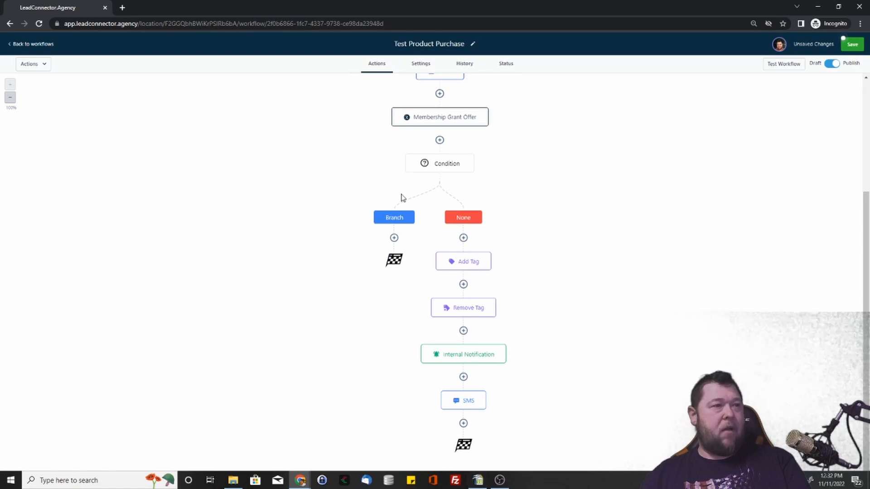
Step: Start a Wait action before the first Remove Tag action with a 1-minute time delay and try out its Advance Window option
{"action": "scroll", "coordinate": [639, 186], "scroll_direction": "up", "scroll_amount": 3}
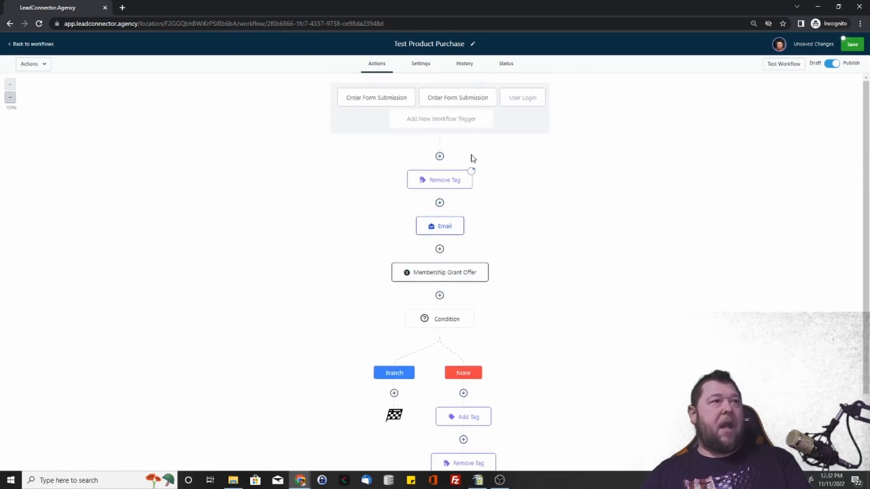
{"action": "left_click", "coordinate": [439, 156]}
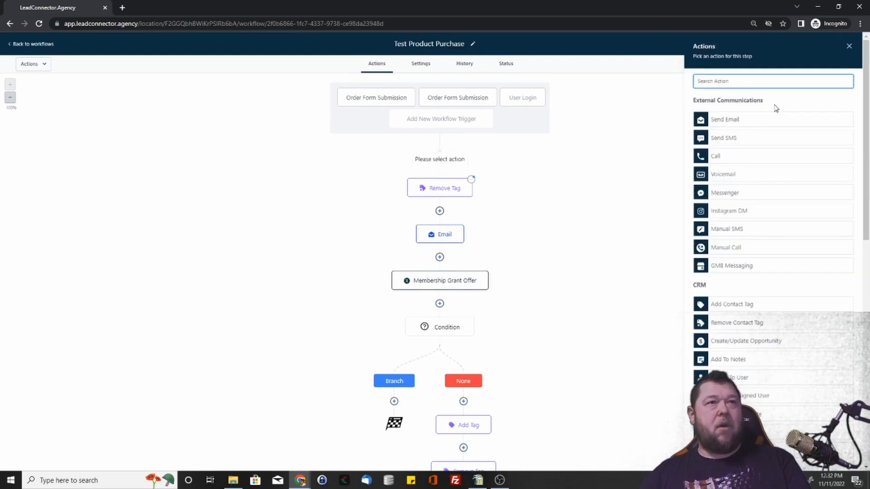
{"action": "scroll", "coordinate": [746, 270], "scroll_direction": "down", "scroll_amount": 15}
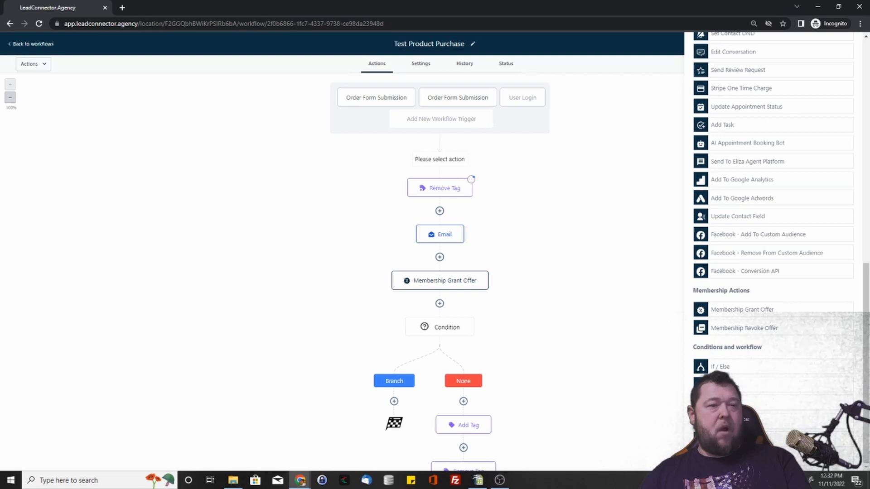
{"action": "left_click", "coordinate": [740, 386]}
{"action": "left_click", "coordinate": [579, 161]}
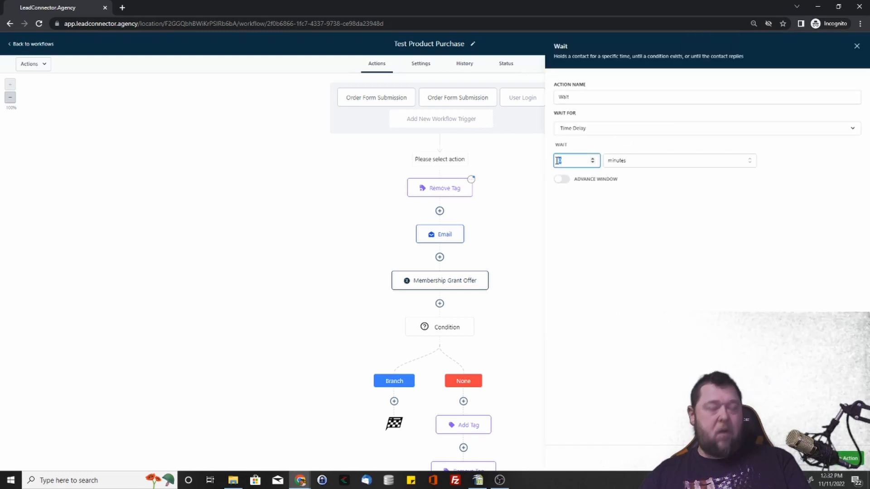
{"action": "left_click", "coordinate": [658, 163]}
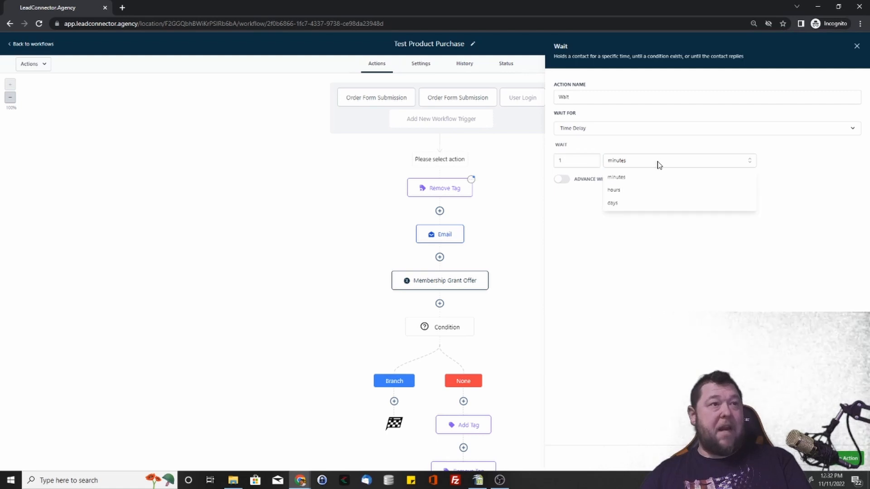
{"action": "left_click", "coordinate": [735, 288]}
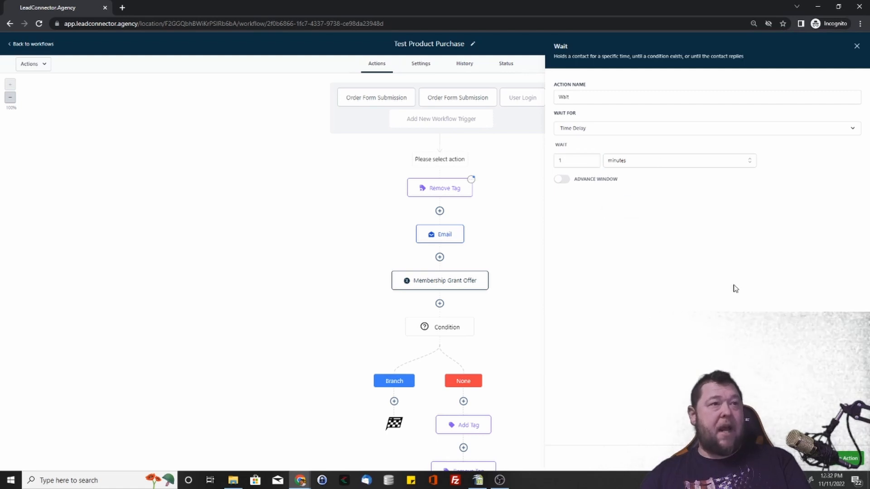
{"action": "left_click", "coordinate": [563, 179]}
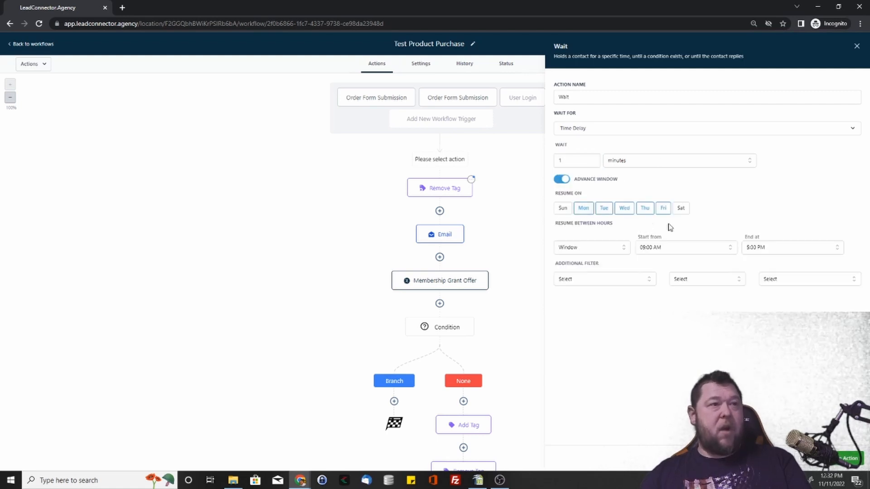
{"action": "left_click", "coordinate": [562, 179]}
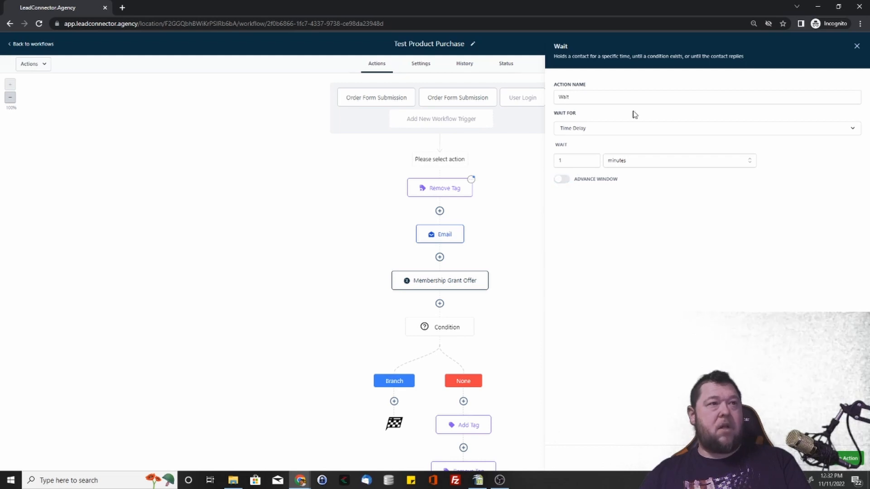
Step: Try making the Wait action wait for Overdue with the timing After, and leave the action without adding it
{"action": "left_click", "coordinate": [643, 131]}
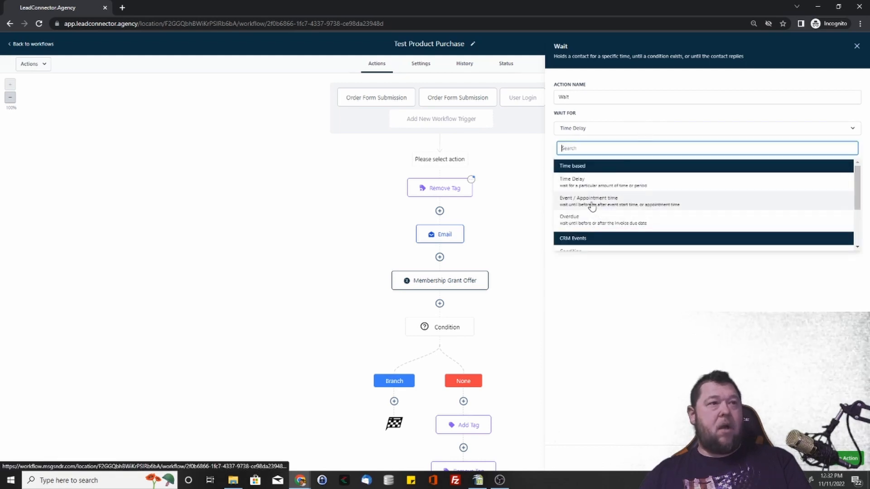
{"action": "scroll", "coordinate": [607, 224], "scroll_direction": "down", "scroll_amount": 2}
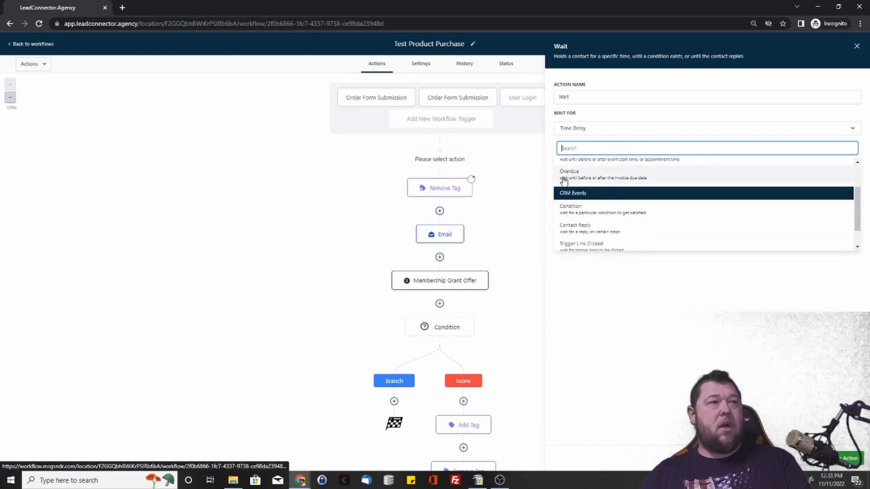
{"action": "left_click", "coordinate": [670, 177]}
{"action": "left_click", "coordinate": [608, 172]}
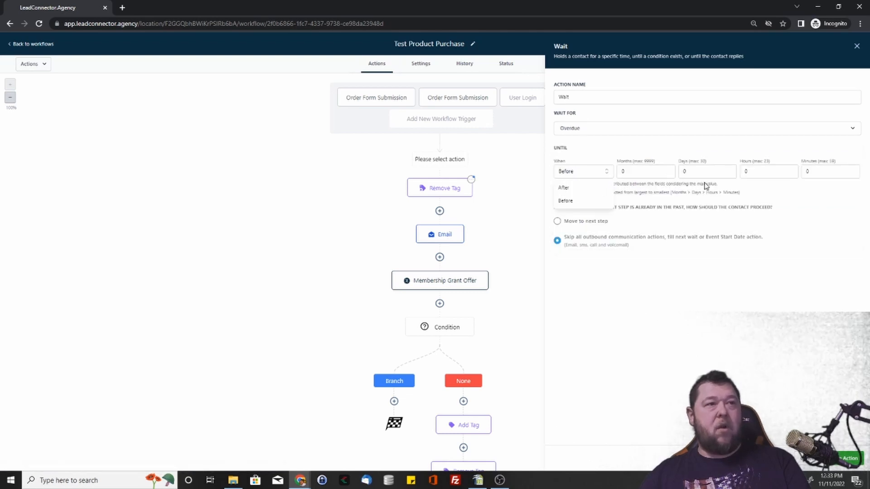
{"action": "left_click", "coordinate": [584, 188]}
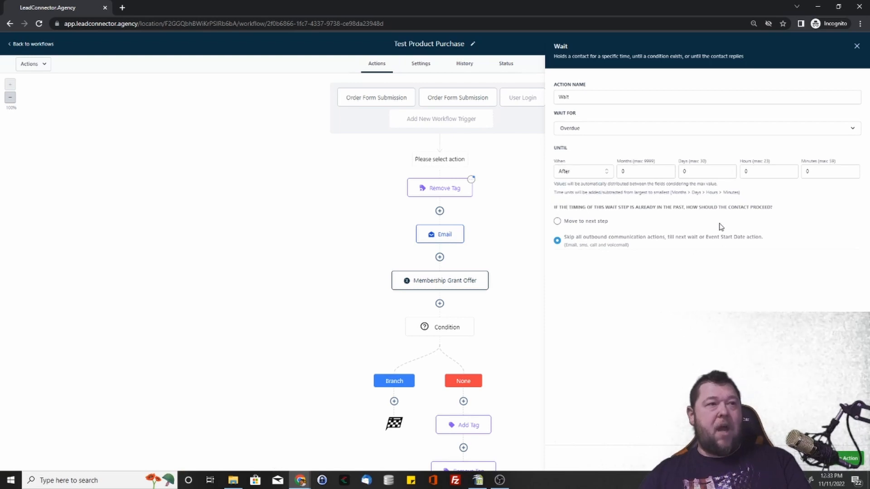
{"action": "left_click", "coordinate": [798, 458]}
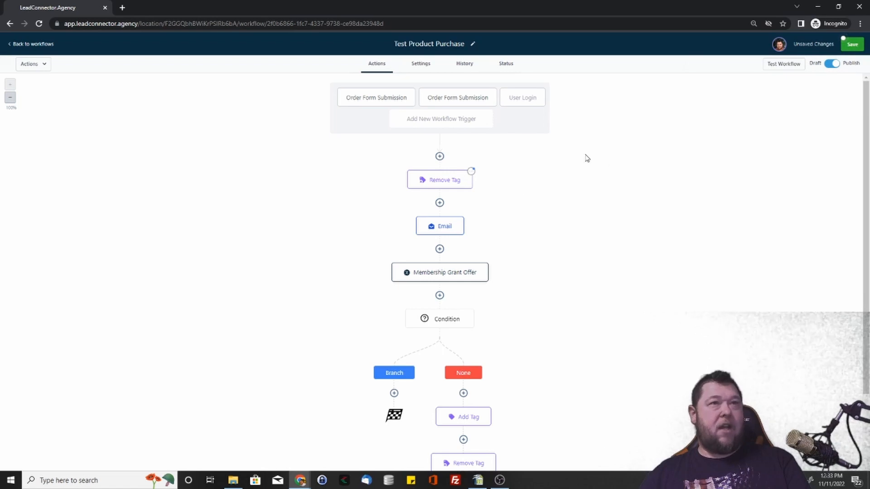
Step: Try to insert a Go To action directly before the first Remove Tag action
{"action": "left_click", "coordinate": [439, 156]}
{"action": "scroll", "coordinate": [783, 263], "scroll_direction": "down", "scroll_amount": 8}
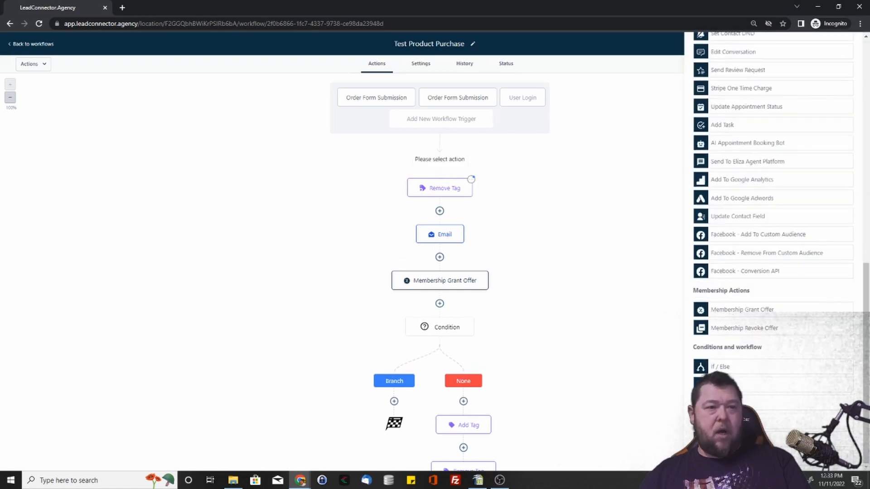
{"action": "left_click", "coordinate": [765, 437]}
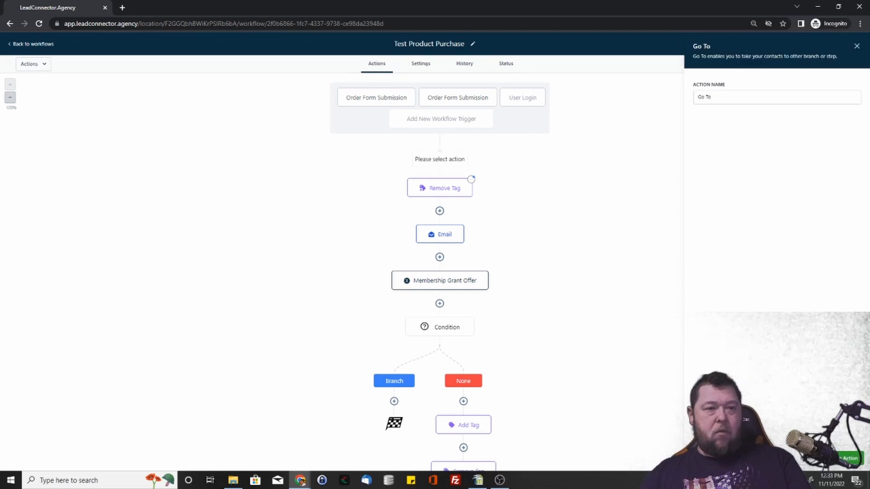
{"action": "left_click", "coordinate": [850, 458]}
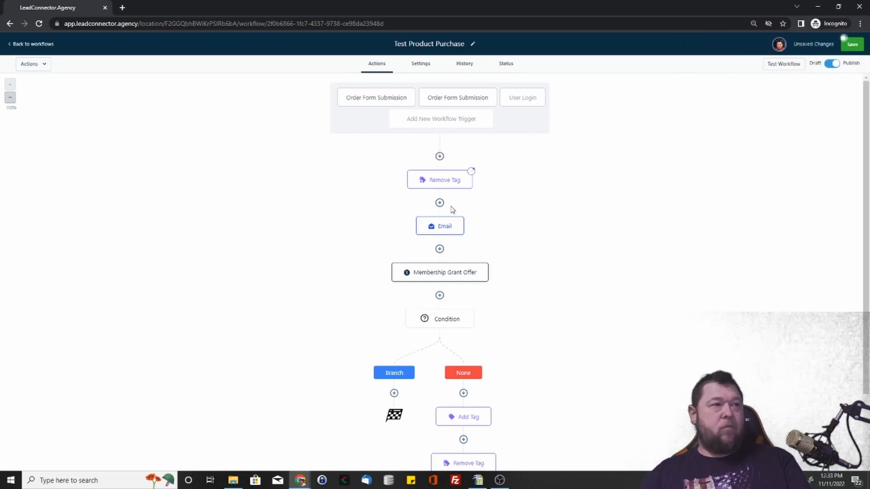
Step: Add a Go To action after the SMS at the end of the None path and link it to the Condition step
{"action": "scroll", "coordinate": [474, 220], "scroll_direction": "down", "scroll_amount": 1}
{"action": "scroll", "coordinate": [474, 219], "scroll_direction": "down", "scroll_amount": 3}
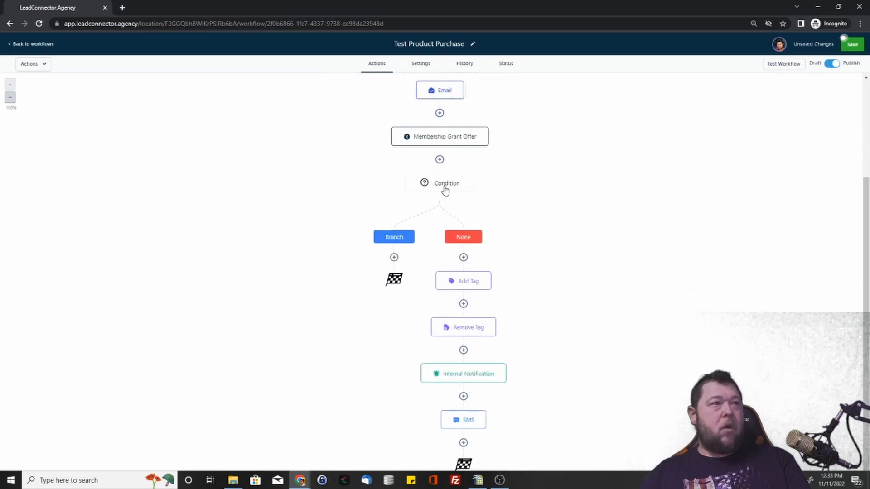
{"action": "scroll", "coordinate": [481, 331], "scroll_direction": "down", "scroll_amount": 1}
{"action": "left_click", "coordinate": [464, 423]}
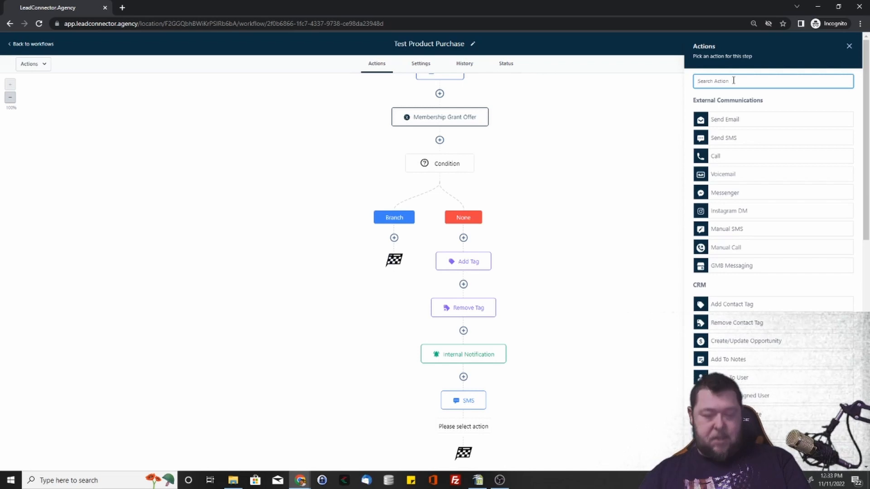
{"action": "type", "text": "go"}
{"action": "key", "text": "BackSpace"}
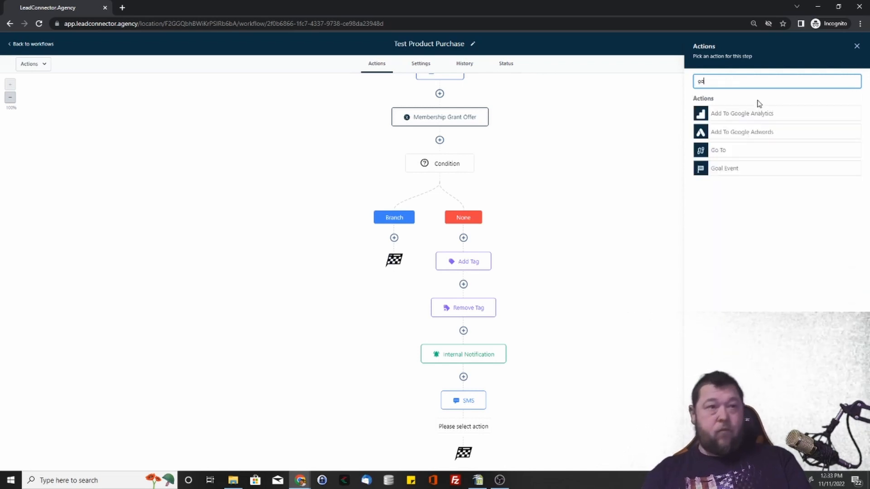
{"action": "left_click", "coordinate": [738, 156]}
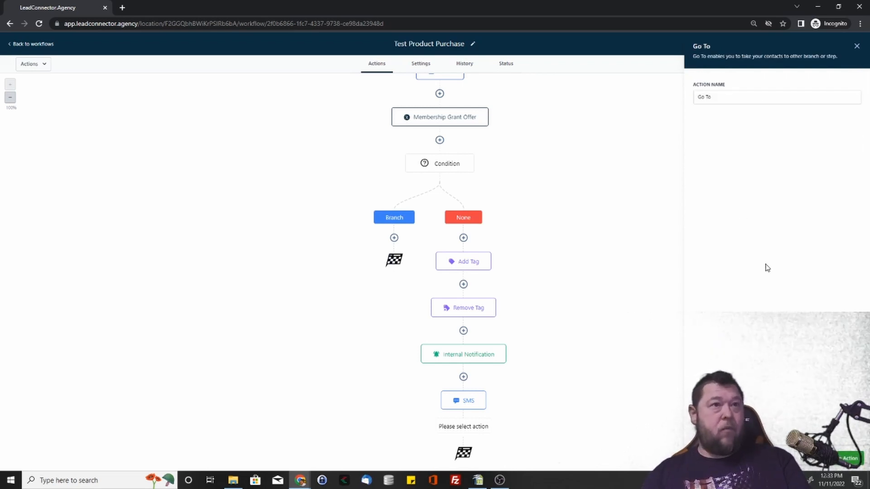
{"action": "left_click", "coordinate": [851, 459]}
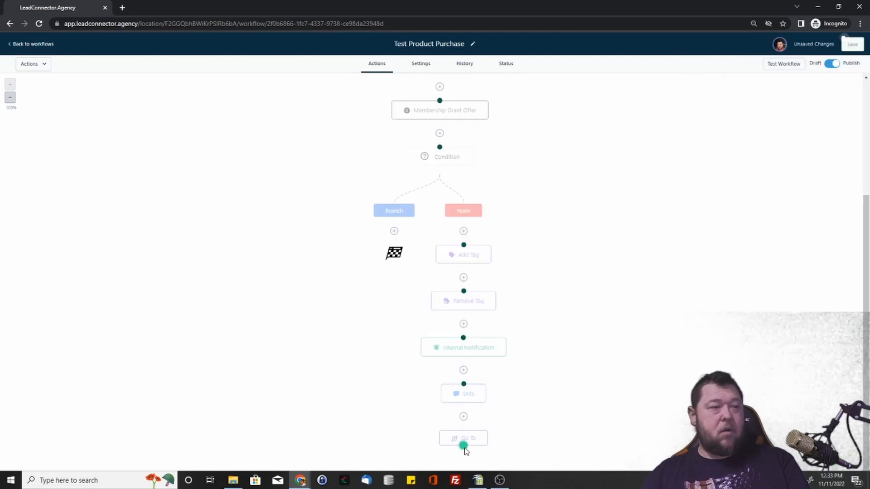
{"action": "left_click_drag", "start_coordinate": [464, 447], "coordinate": [440, 173]}
{"action": "scroll", "coordinate": [540, 243], "scroll_direction": "down", "scroll_amount": 1}
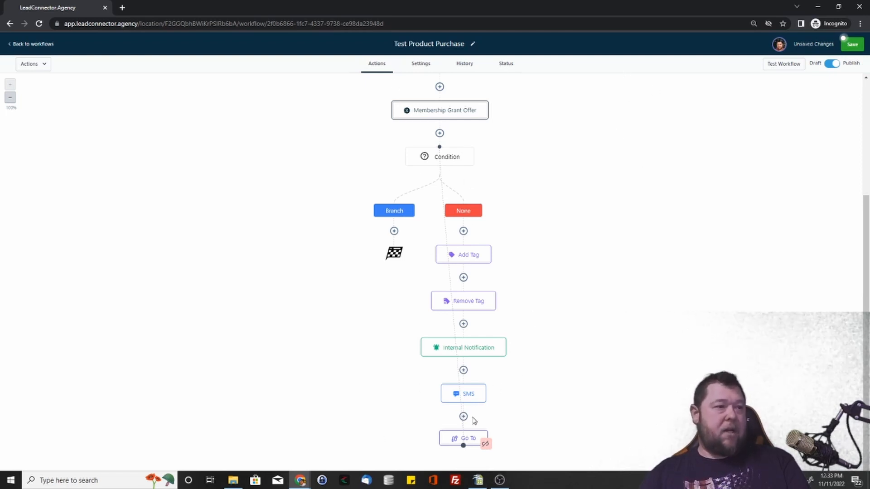
Step: Delete the Go To action from the end of the None path
{"action": "left_click", "coordinate": [474, 437]}
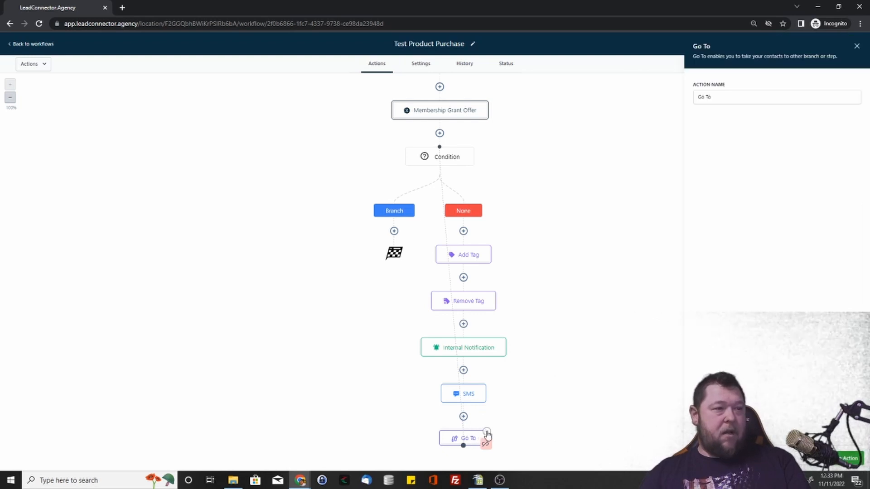
{"action": "right_click", "coordinate": [486, 434]}
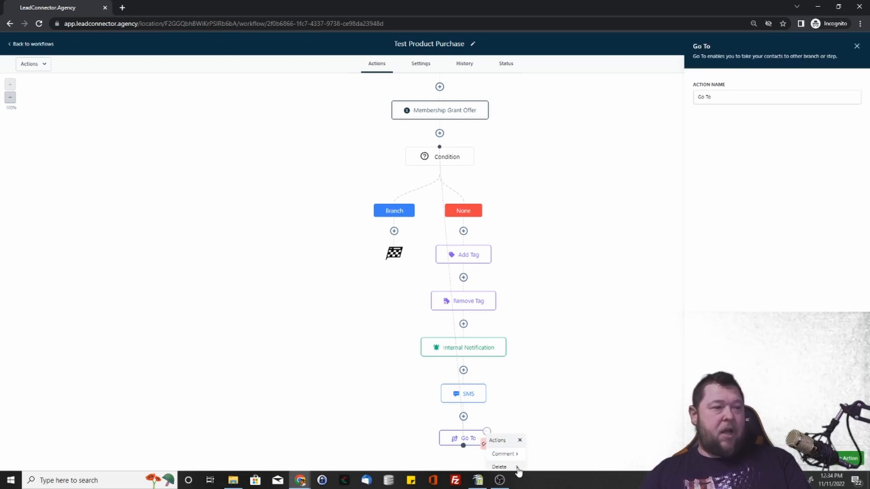
{"action": "mouse_move", "coordinate": [519, 471]}
{"action": "left_click", "coordinate": [559, 452]}
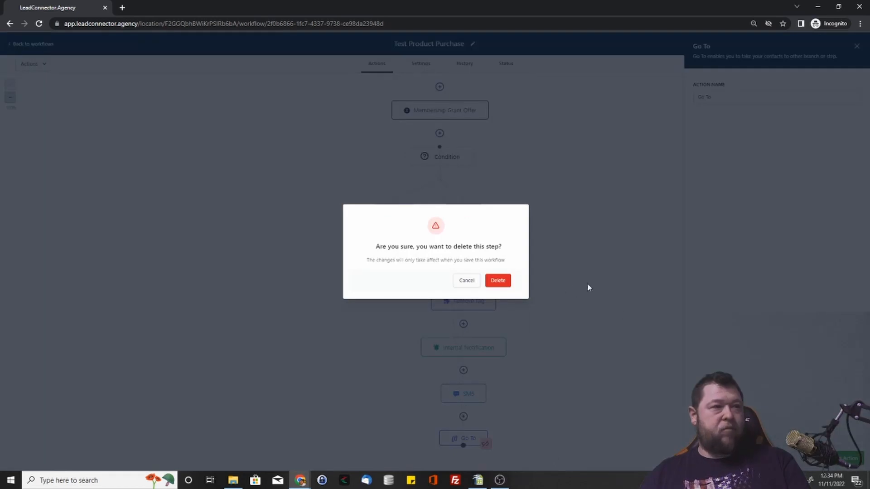
{"action": "left_click", "coordinate": [507, 280]}
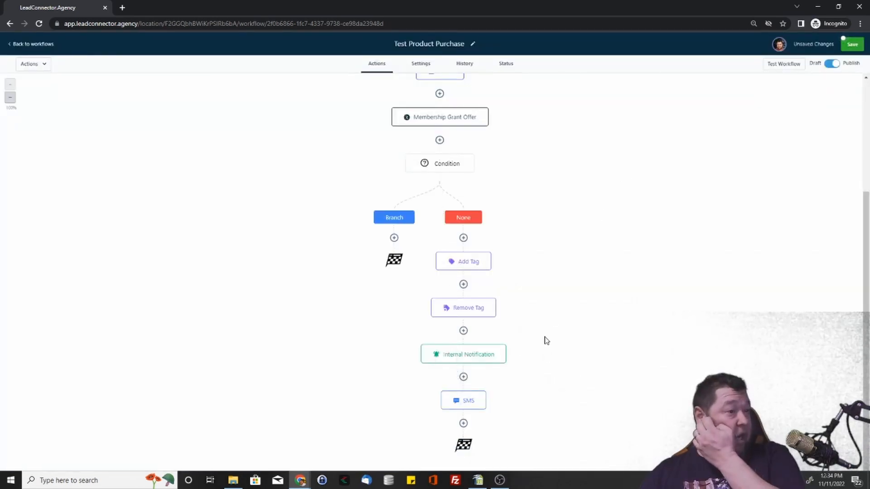
Step: Start a Webhook action at the beginning of the None path and check its available request methods
{"action": "left_click", "coordinate": [463, 238]}
{"action": "scroll", "coordinate": [788, 317], "scroll_direction": "down", "scroll_amount": 10}
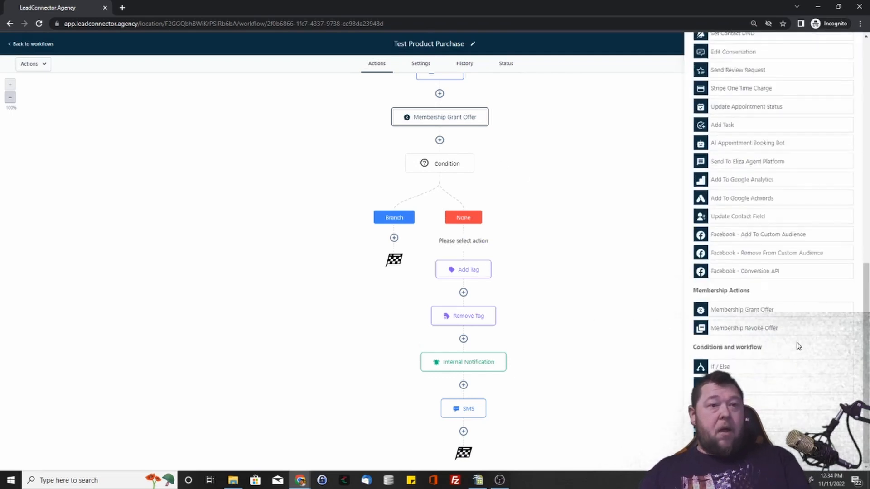
{"action": "left_click", "coordinate": [743, 404]}
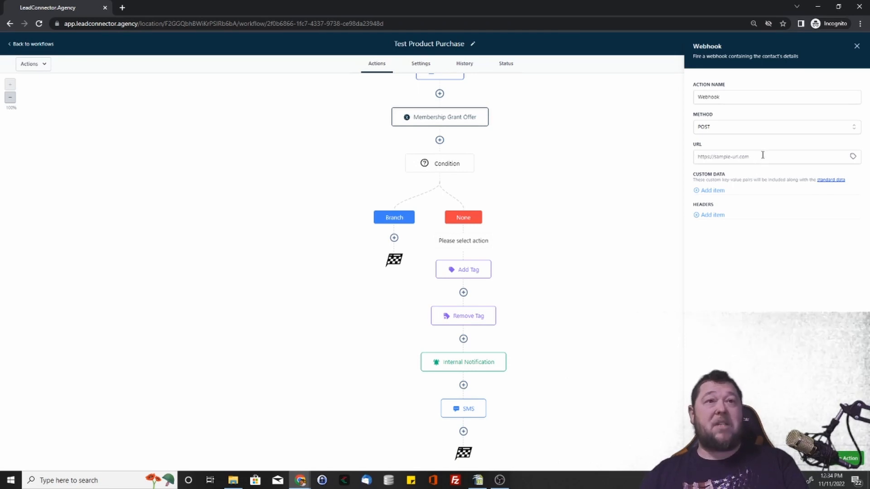
{"action": "left_click", "coordinate": [761, 127]}
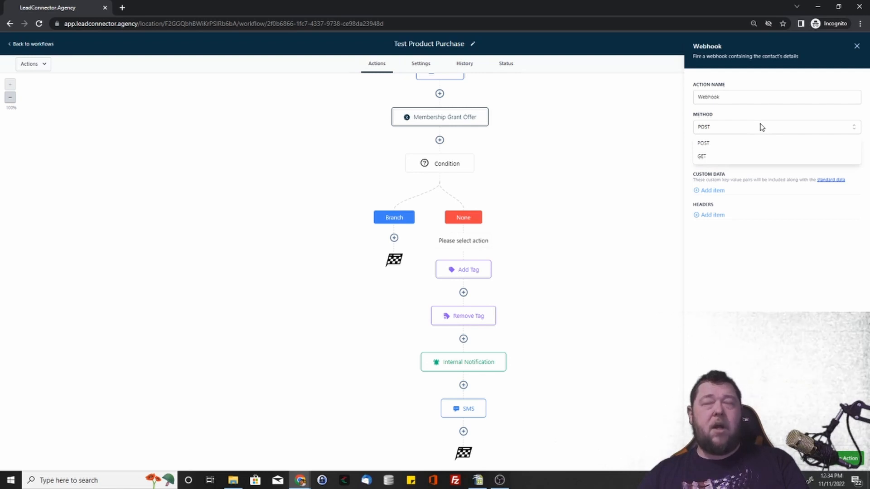
{"action": "left_click", "coordinate": [761, 127]}
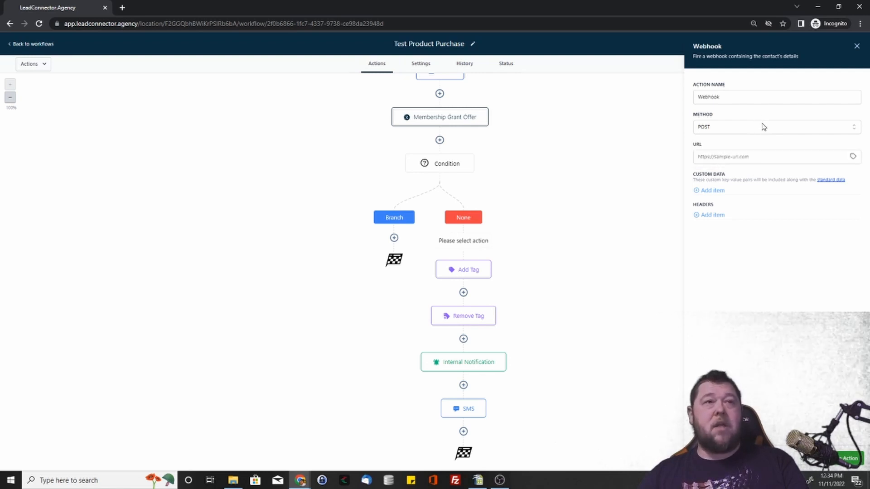
{"action": "left_click", "coordinate": [768, 157]}
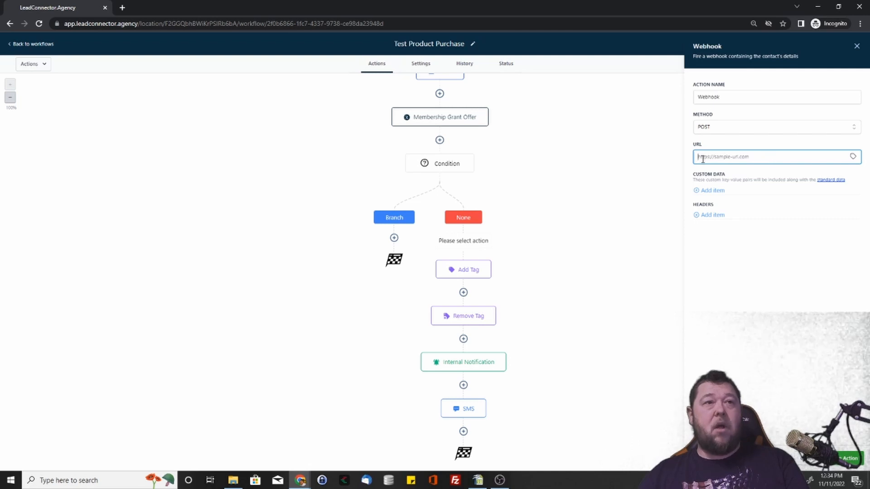
Step: Add an empty custom data item and an empty header item to the Webhook action
{"action": "left_click", "coordinate": [709, 191]}
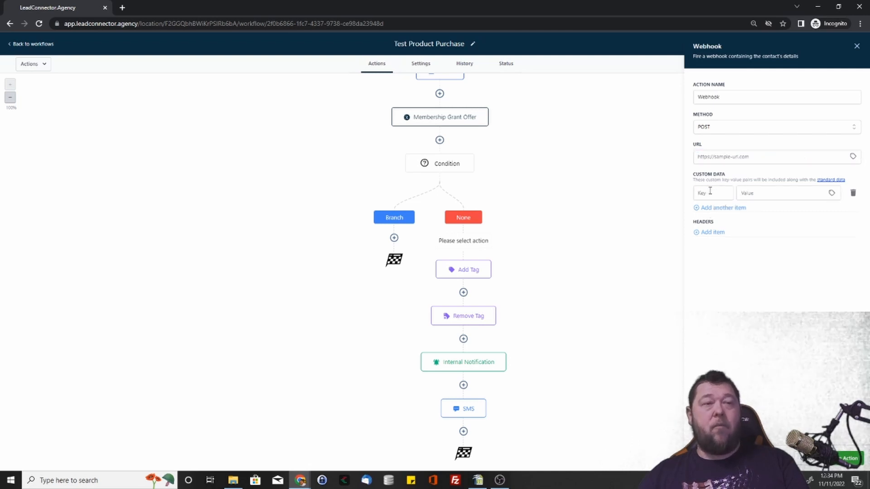
{"action": "left_click", "coordinate": [713, 193]}
{"action": "left_click", "coordinate": [754, 193]}
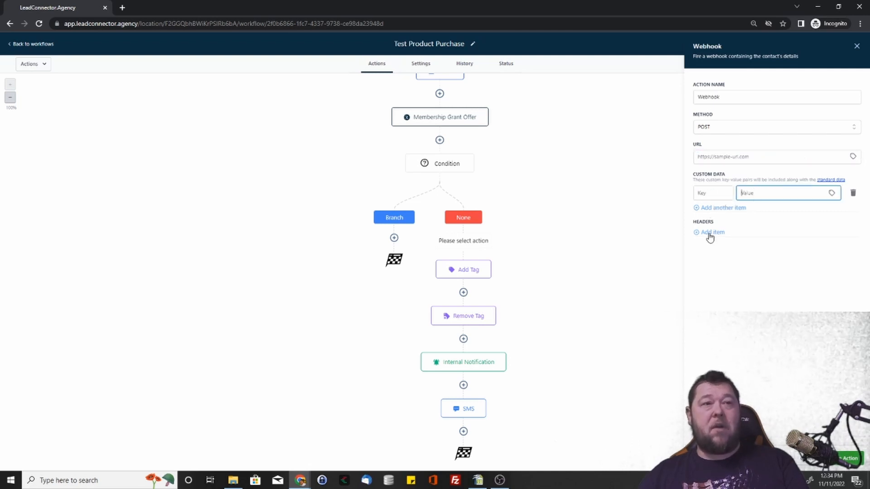
{"action": "left_click", "coordinate": [713, 232]}
{"action": "left_click", "coordinate": [721, 237]}
{"action": "left_click", "coordinate": [755, 236]}
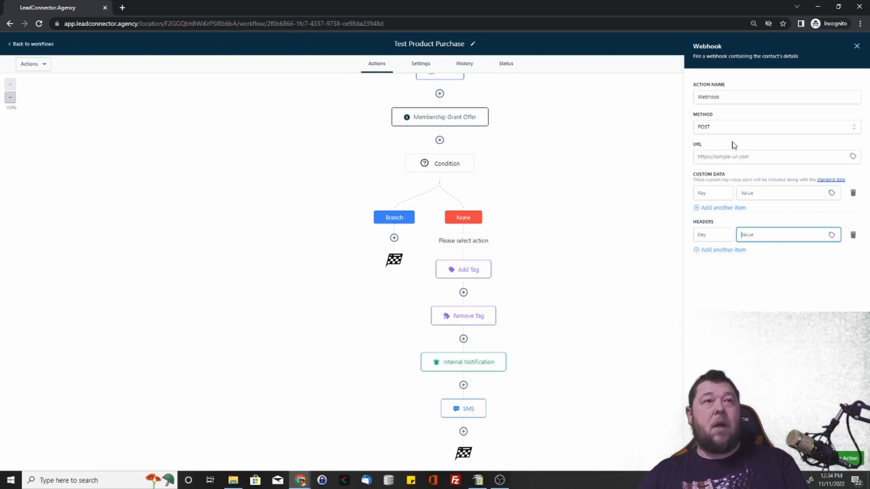
Step: Try to add the Webhook action with the GET method and no URL, and leave it without adding it
{"action": "left_click", "coordinate": [746, 132]}
{"action": "left_click", "coordinate": [732, 158]}
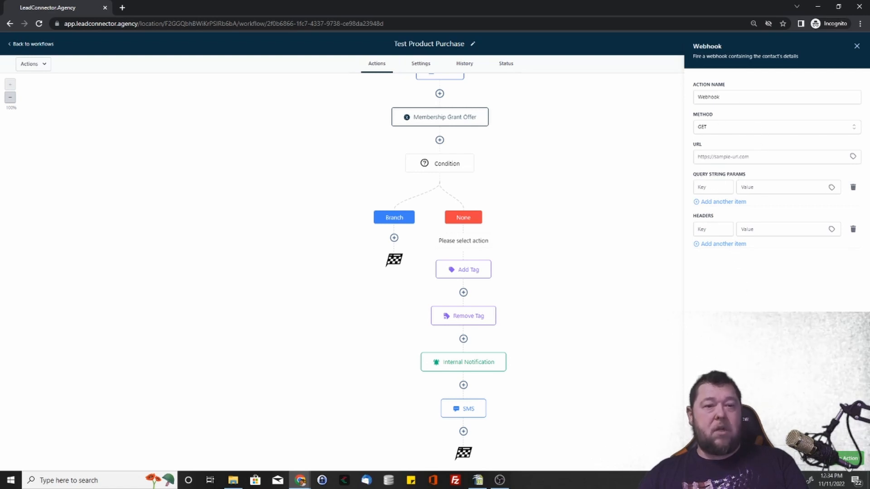
{"action": "left_click", "coordinate": [848, 461]}
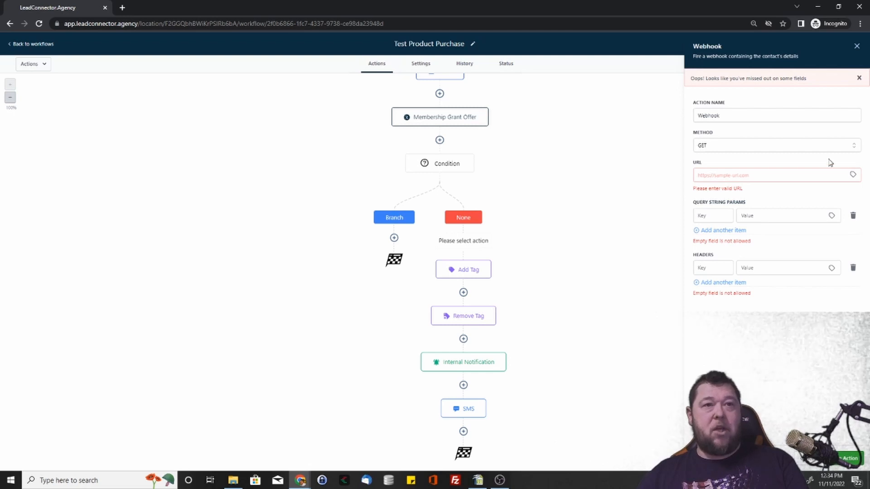
{"action": "left_click", "coordinate": [859, 78]}
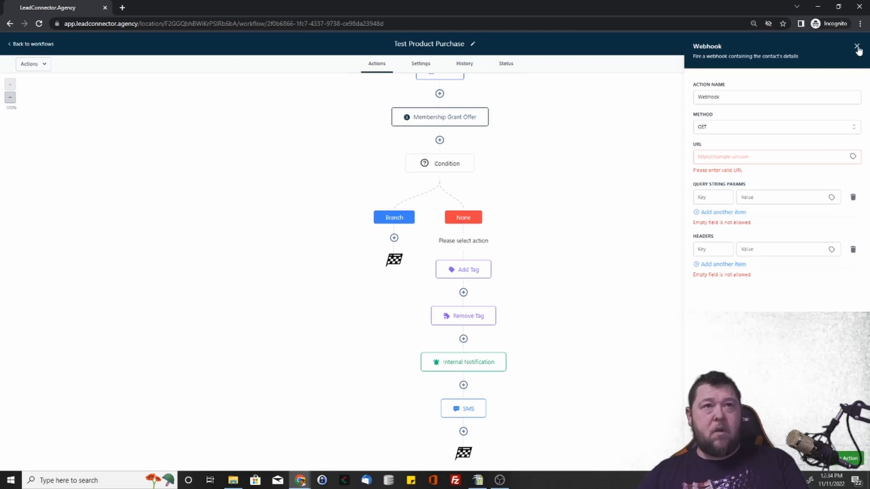
{"action": "left_click", "coordinate": [857, 47]}
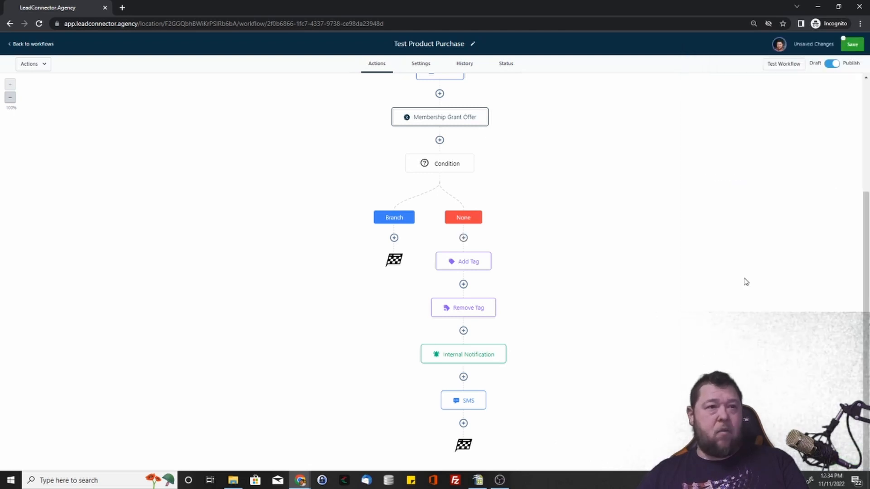
Step: Add a Math Operation at the start of the None path that adds 2 days to Current Date and updates Date of Birth
{"action": "left_click", "coordinate": [464, 238]}
{"action": "scroll", "coordinate": [769, 338], "scroll_direction": "down", "scroll_amount": 10}
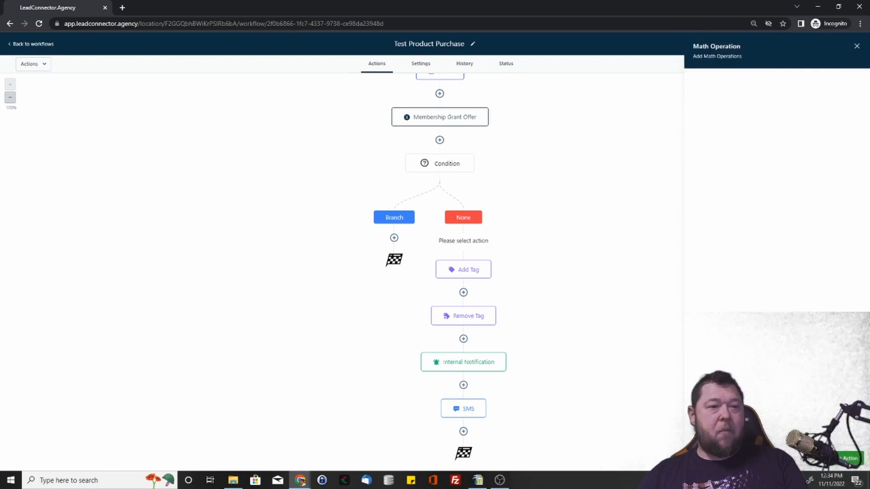
{"action": "left_click", "coordinate": [753, 128]}
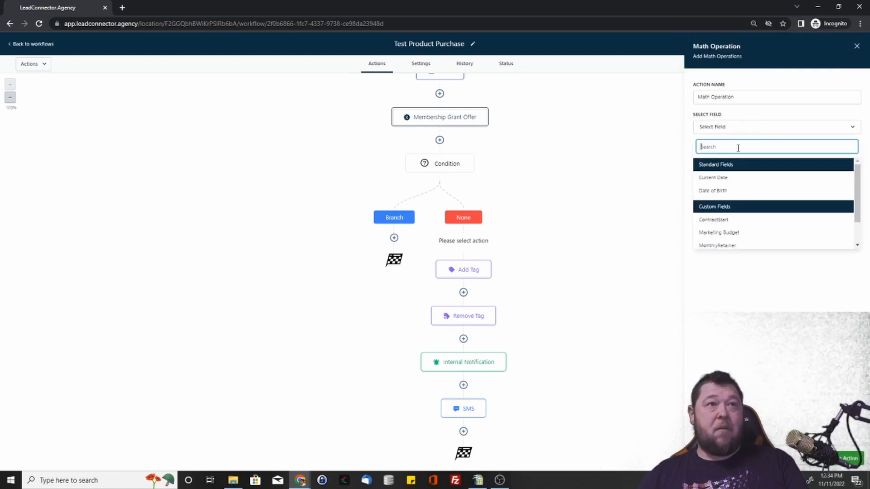
{"action": "left_click", "coordinate": [727, 178]}
{"action": "left_click", "coordinate": [738, 176]}
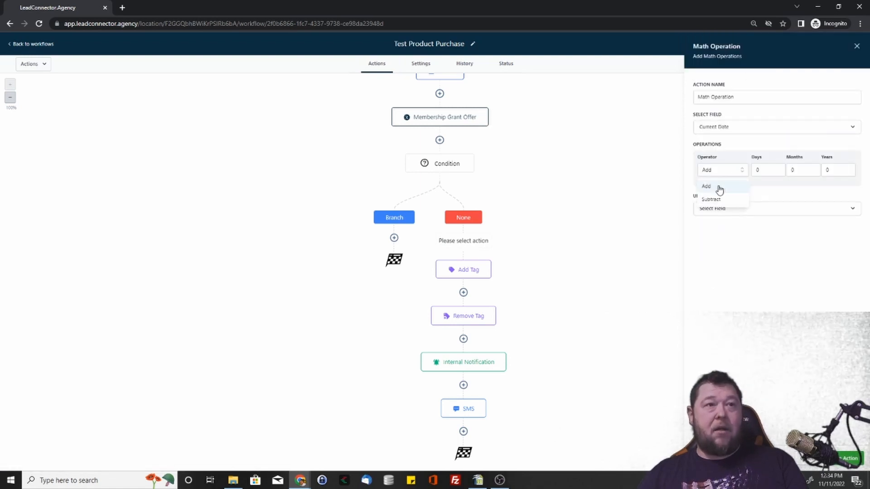
{"action": "left_click", "coordinate": [718, 189]}
{"action": "left_click", "coordinate": [774, 169]}
{"action": "type", "text": "2"}
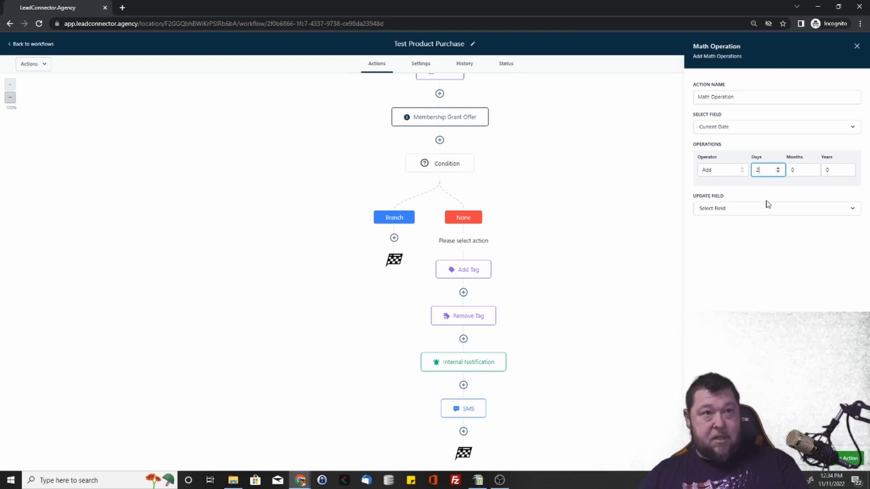
{"action": "left_click", "coordinate": [766, 209]}
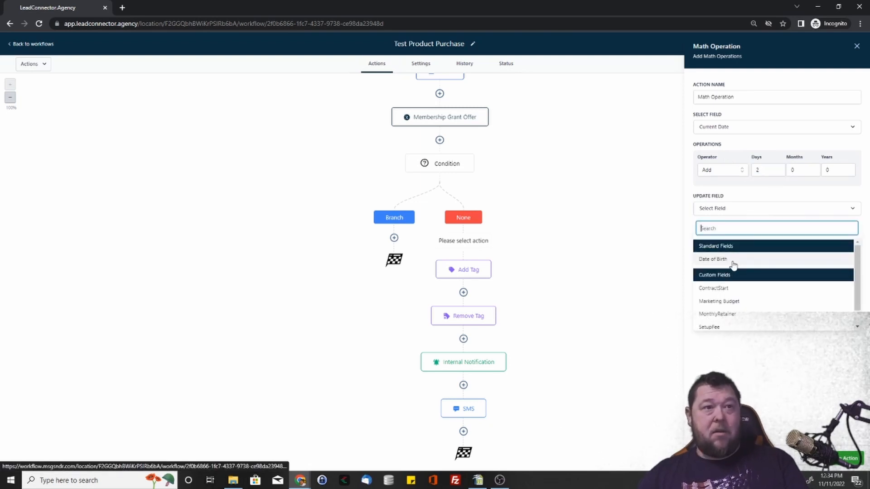
{"action": "left_click", "coordinate": [733, 264]}
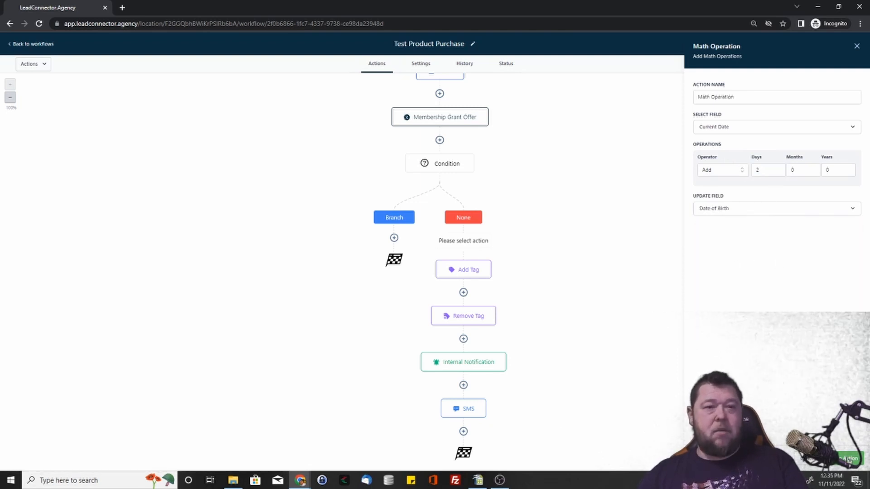
{"action": "left_click", "coordinate": [848, 459]}
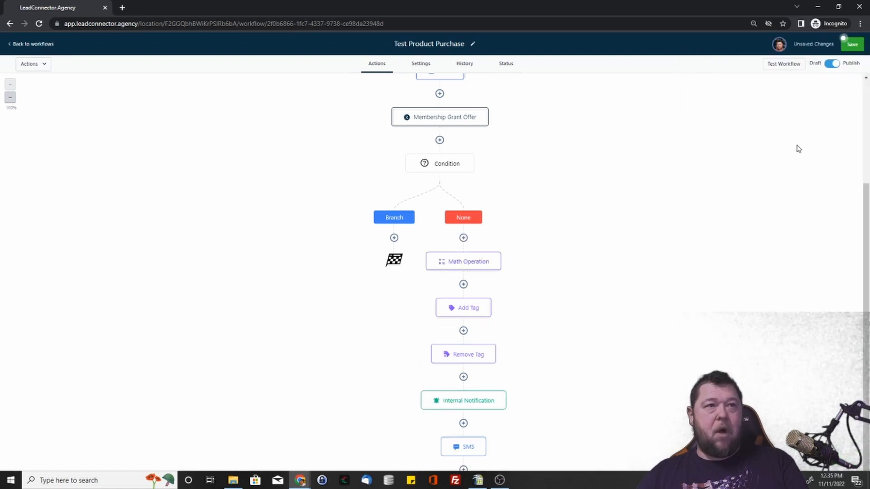
Step: Review which standard and custom fields the Math Operation action can update
{"action": "left_click", "coordinate": [466, 255]}
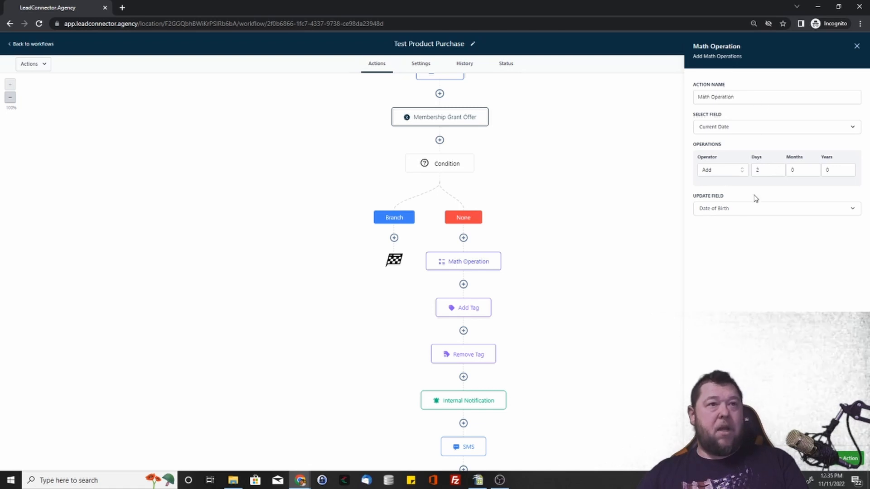
{"action": "left_click", "coordinate": [744, 210]}
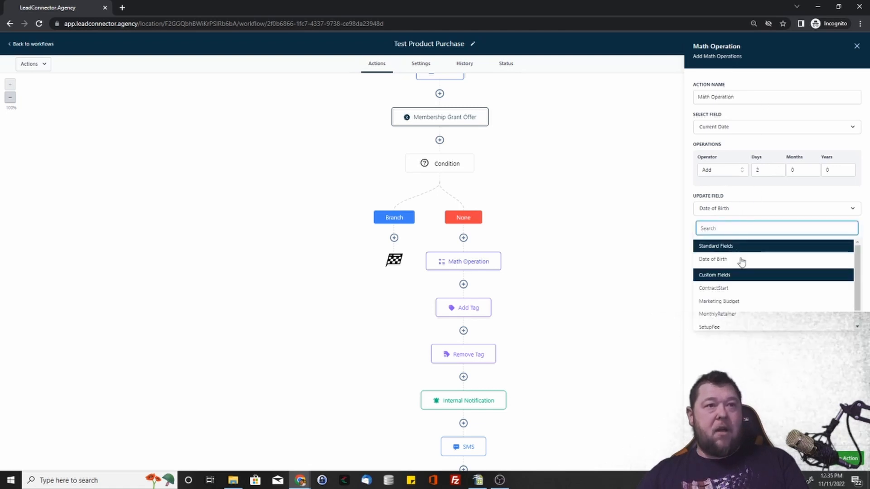
{"action": "scroll", "coordinate": [725, 272], "scroll_direction": "down", "scroll_amount": 1}
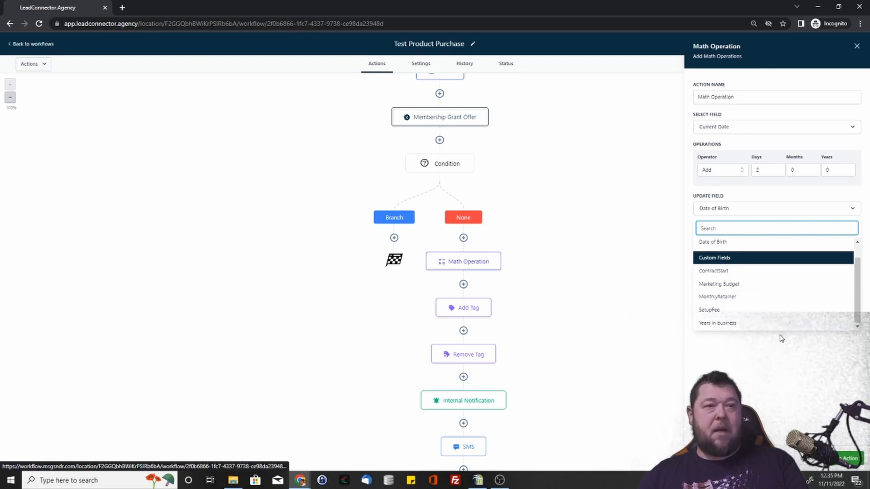
{"action": "left_click", "coordinate": [856, 46]}
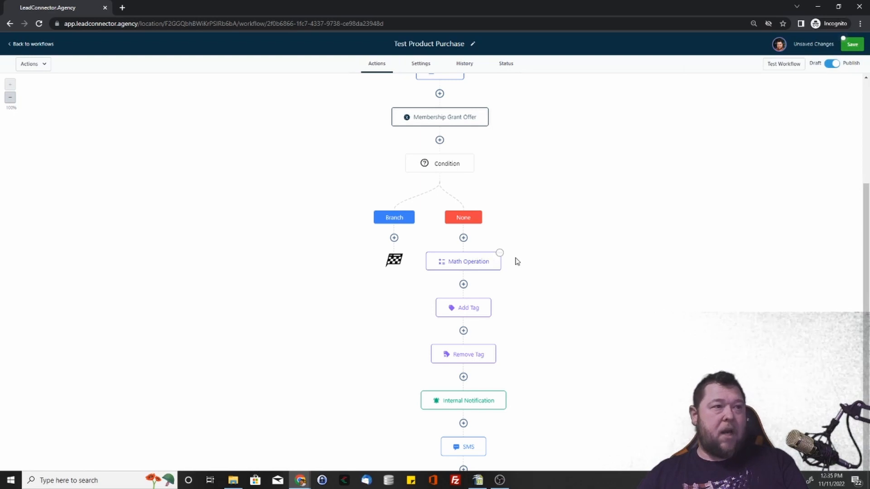
Step: Delete the Math Operation action from the None path and save the workflow
{"action": "left_click", "coordinate": [498, 253]}
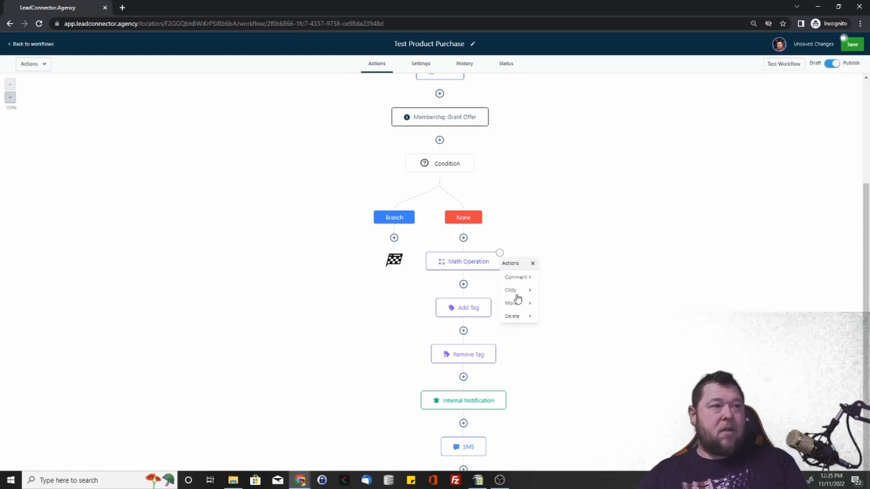
{"action": "left_click", "coordinate": [527, 317]}
{"action": "left_click", "coordinate": [560, 277]}
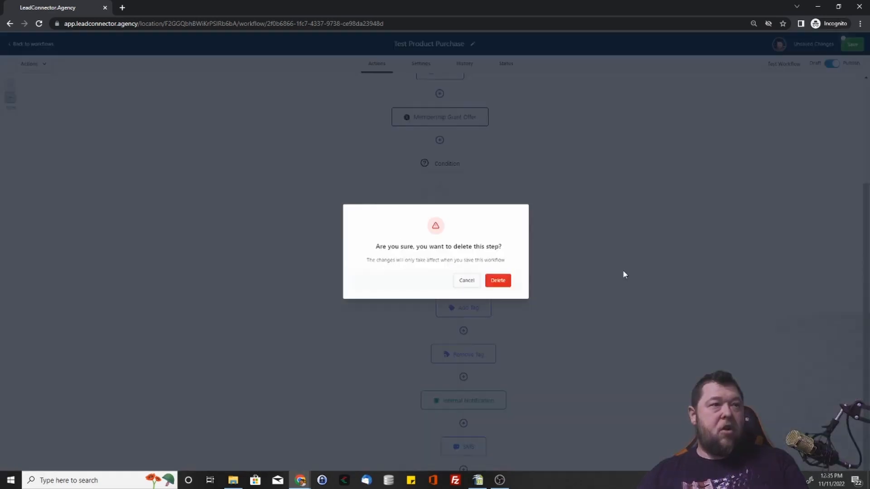
{"action": "left_click", "coordinate": [503, 280]}
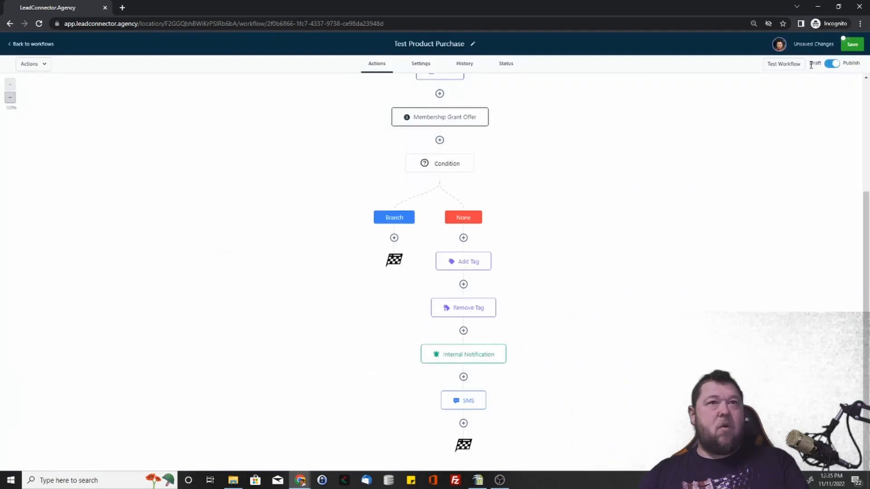
{"action": "left_click", "coordinate": [853, 44]}
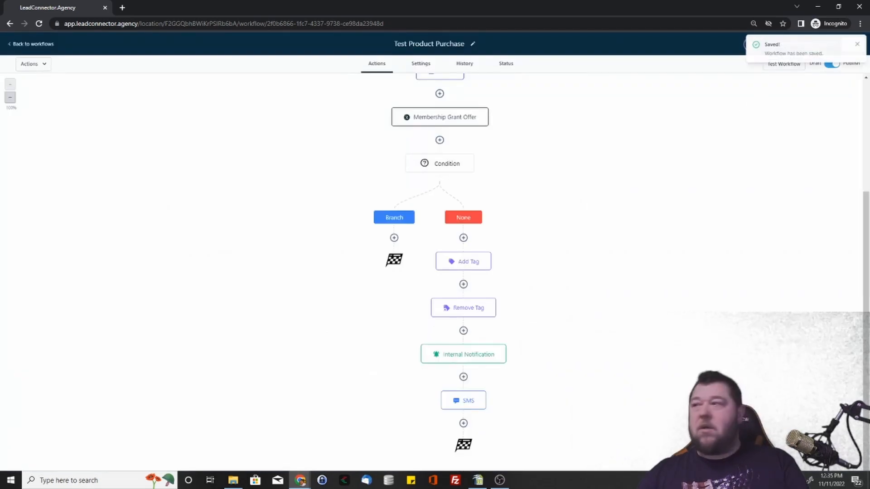